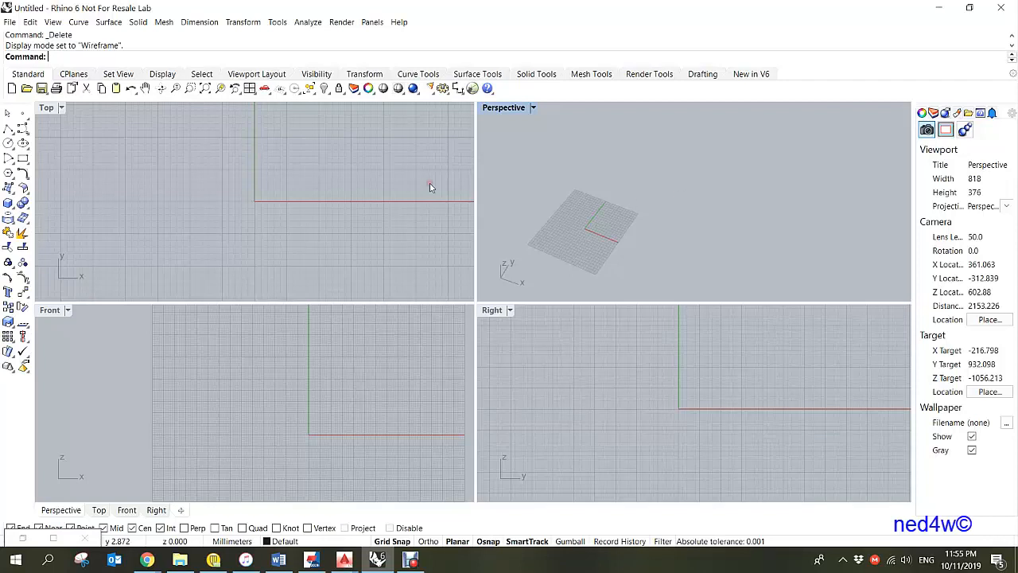
# - Maximize the Perspective viewport
pyautogui.scroll(-2, 479, 194)
pyautogui.scroll(4, 287, 206)
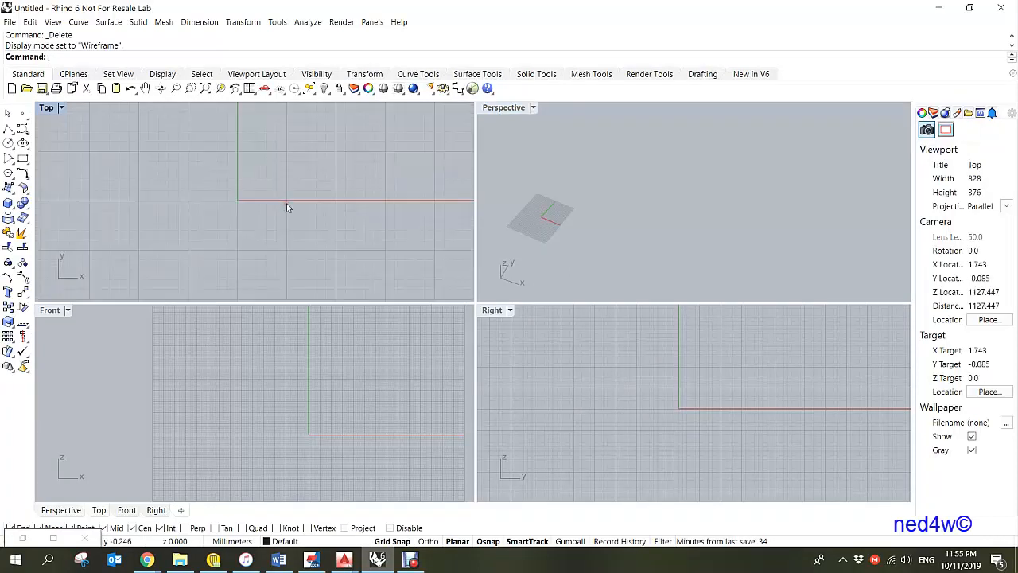
pyautogui.scroll(-4, 287, 205)
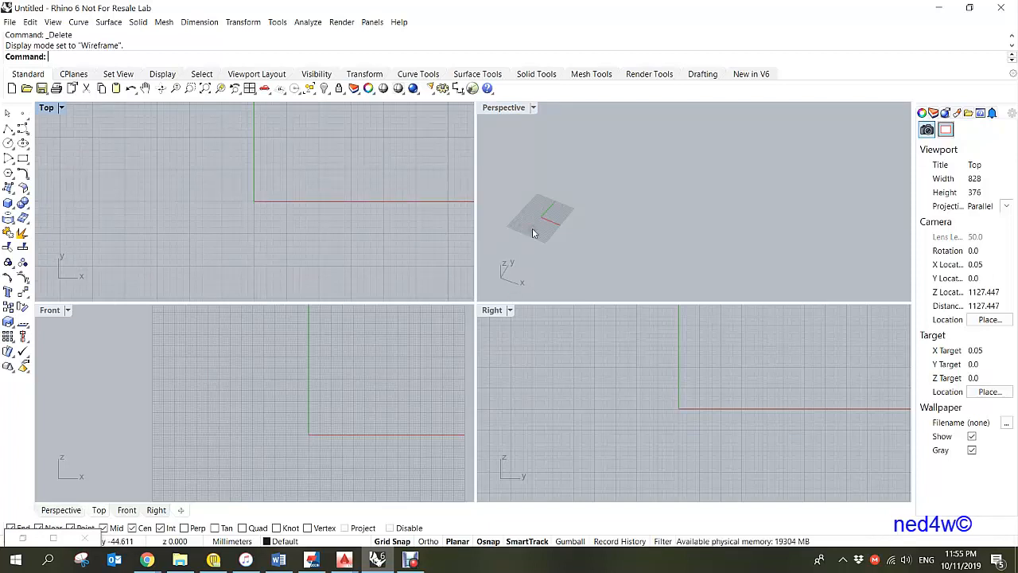
pyautogui.doubleClick(504, 108)
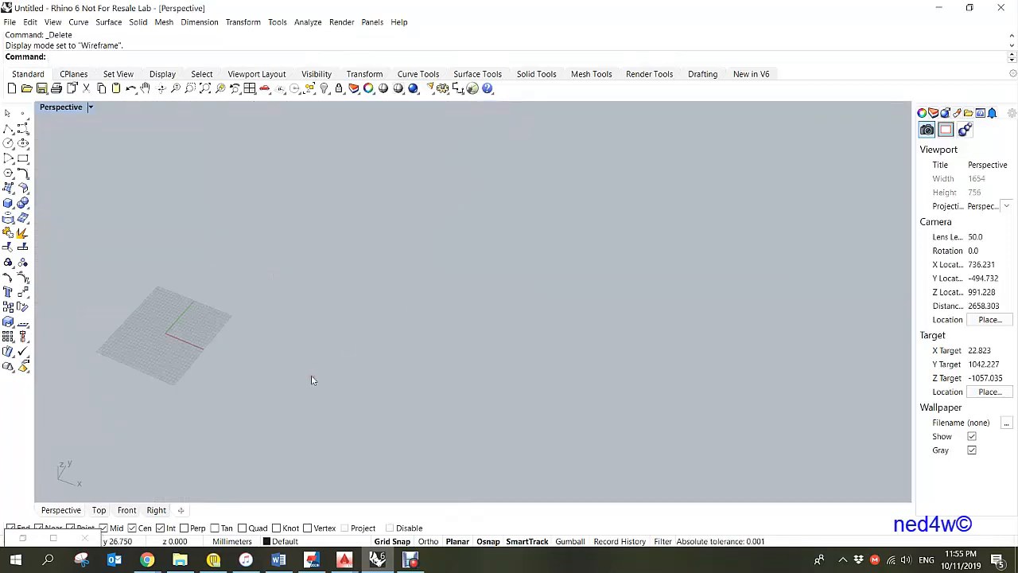
# - Start a solid box with its first corner at the origin, a length of 1500 mm and a width of 1200 mm
pyautogui.click(8, 204)
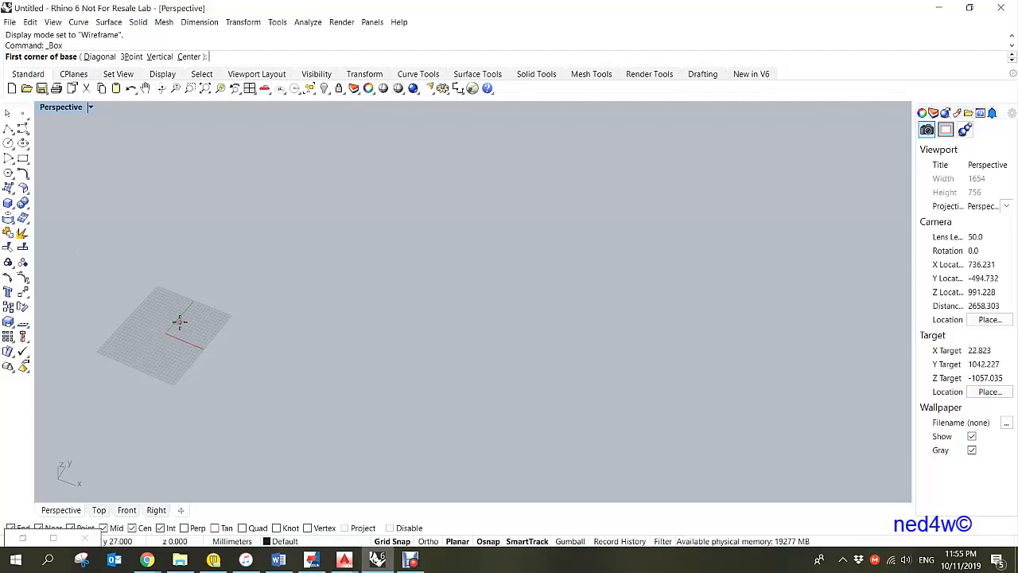
pyautogui.write('0')
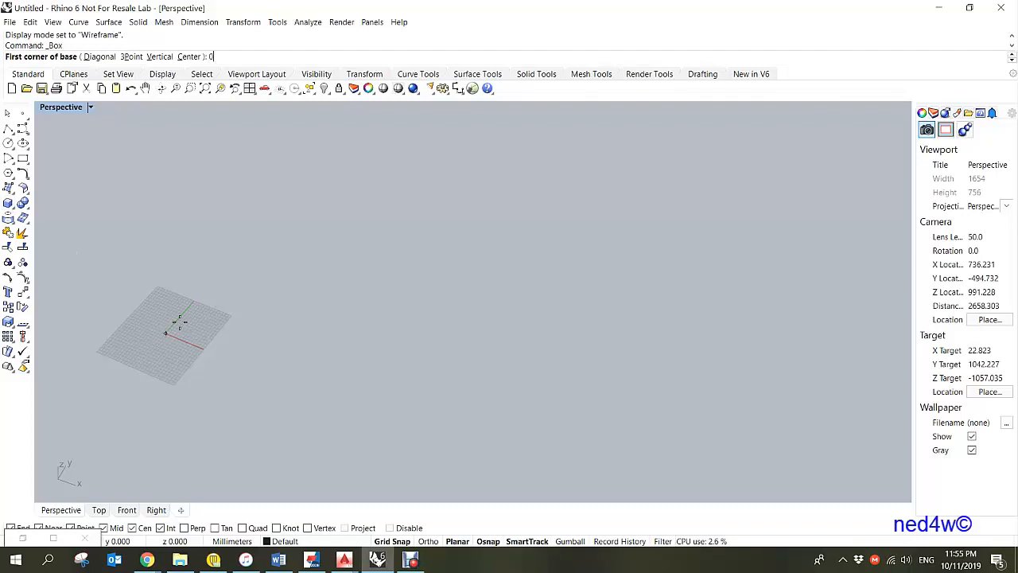
pyautogui.press('Return')
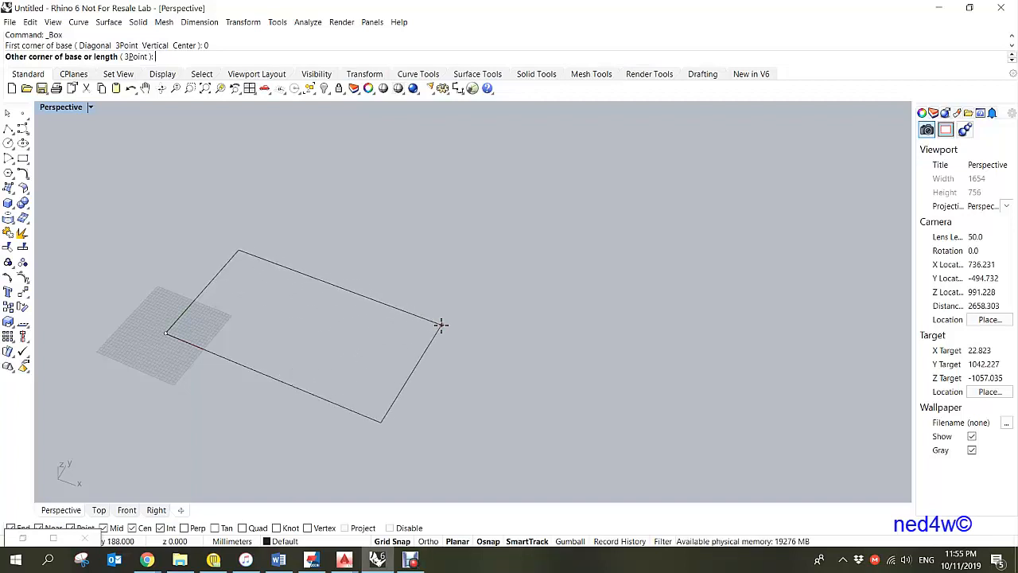
pyautogui.write('1500')
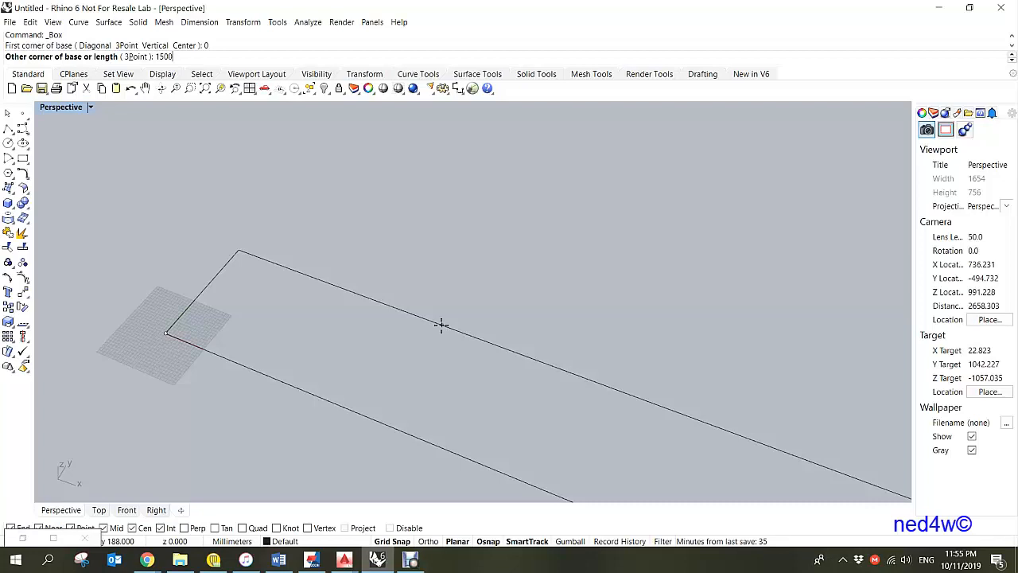
pyautogui.press('Return')
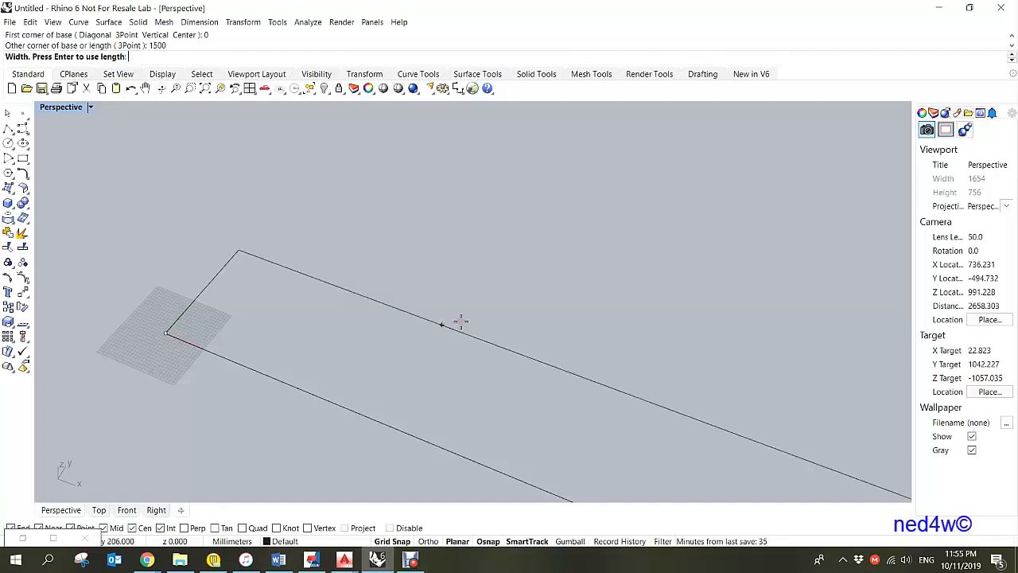
pyautogui.scroll(-5, 457, 323)
pyautogui.scroll(-2, 464, 328)
pyautogui.scroll(6, 493, 342)
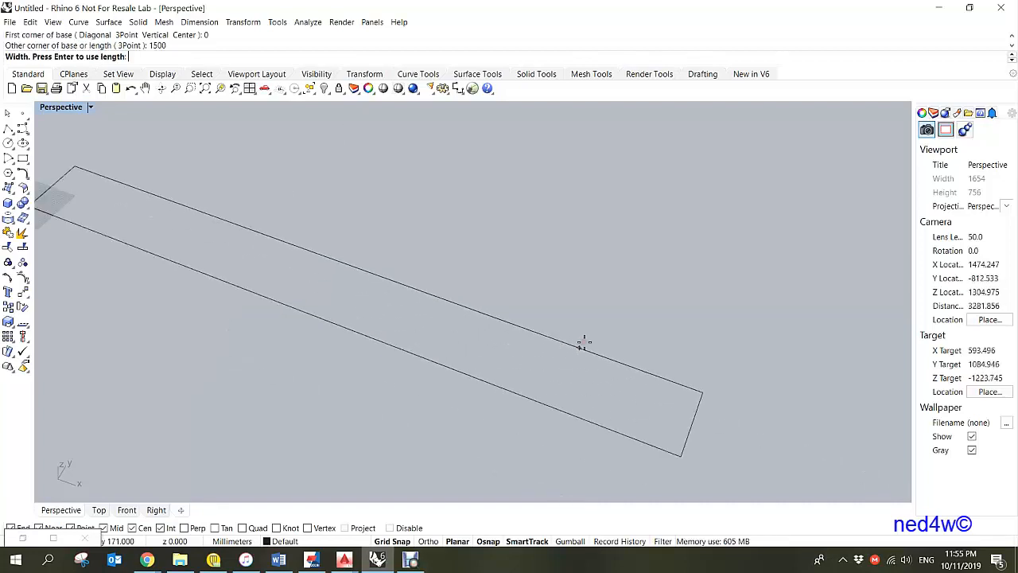
pyautogui.scroll(-3, 596, 319)
pyautogui.scroll(2, 621, 282)
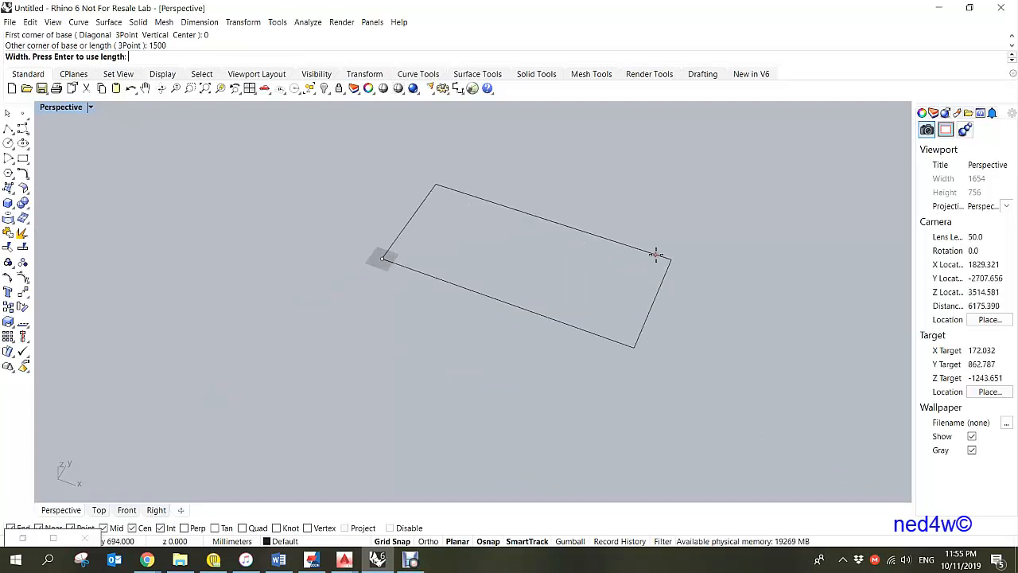
pyautogui.write('1200')
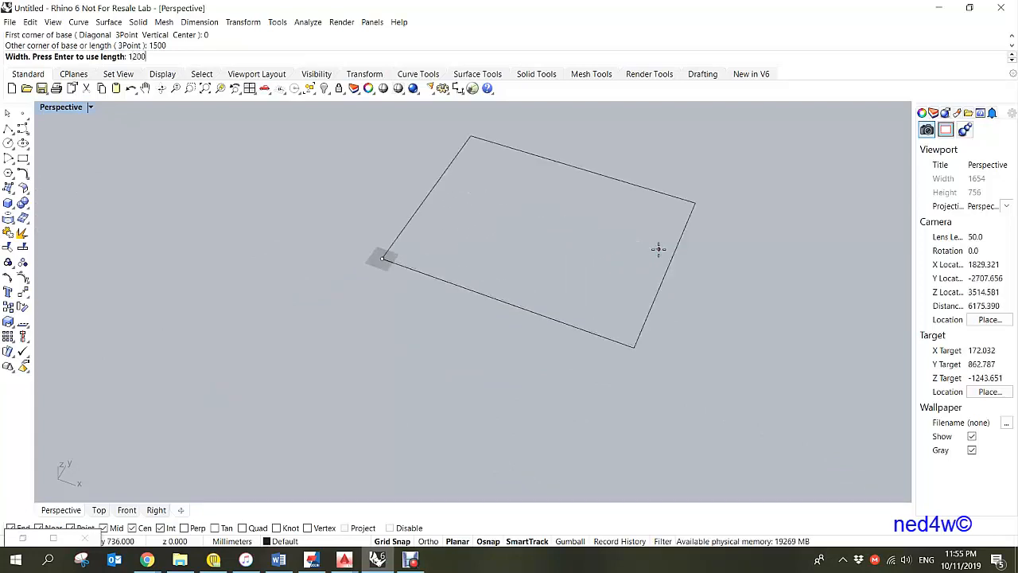
pyautogui.press('Return')
# - Finish the box with a height of 800 mm
pyautogui.moveTo(659, 249); pyautogui.dragTo(680, 132, button='right')
pyautogui.scroll(-5, 691, 205)
pyautogui.scroll(5, 680, 131)
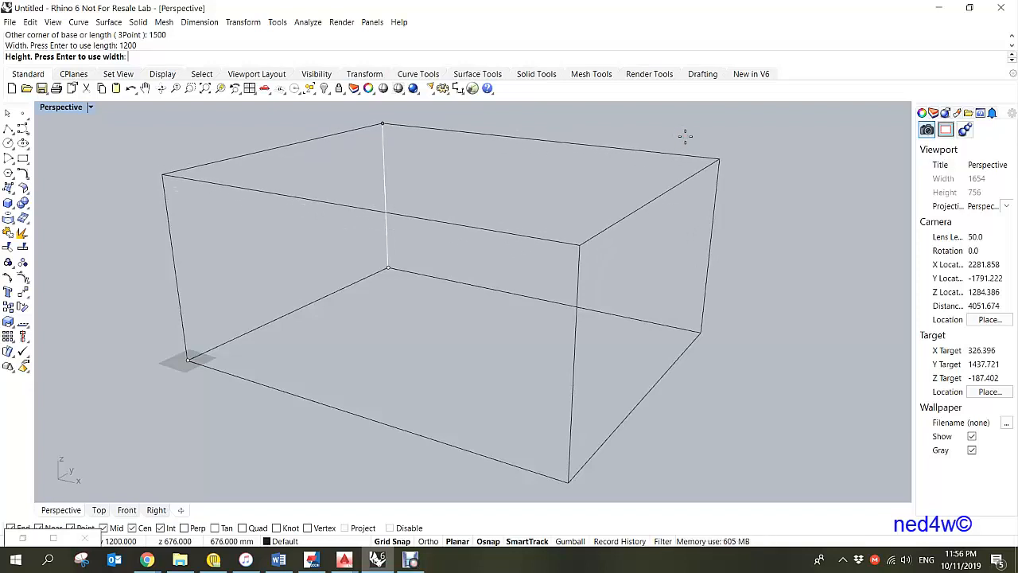
pyautogui.write('1000')
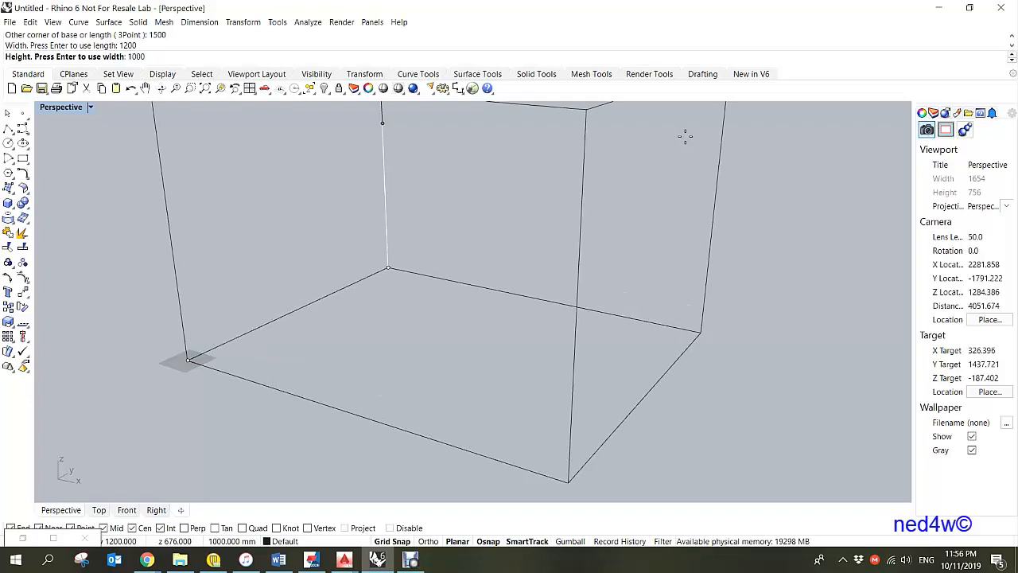
pyautogui.press('BackSpace')
pyautogui.press('BackSpace')
pyautogui.press('BackSpace')
pyautogui.press('BackSpace')
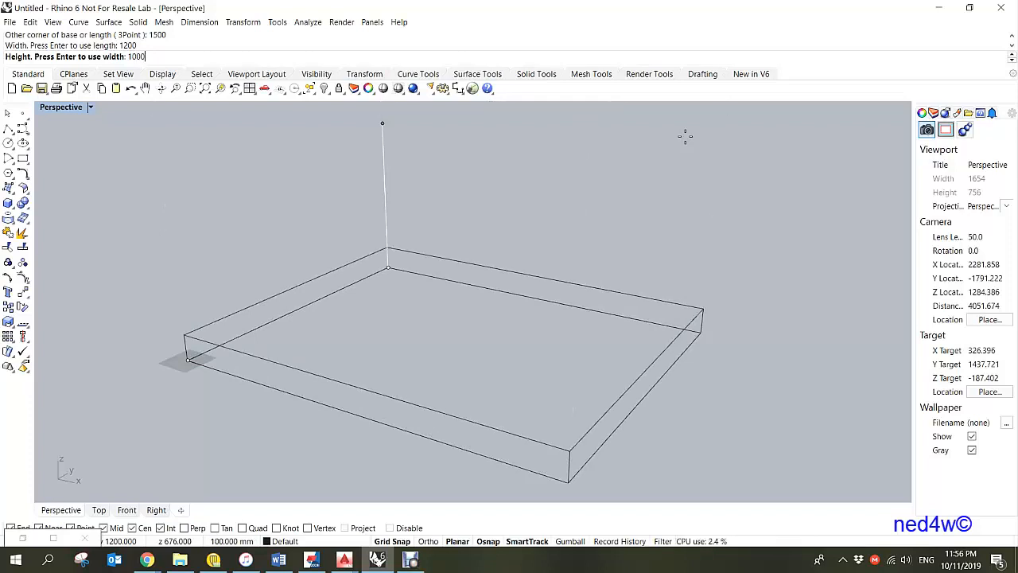
pyautogui.write('800')
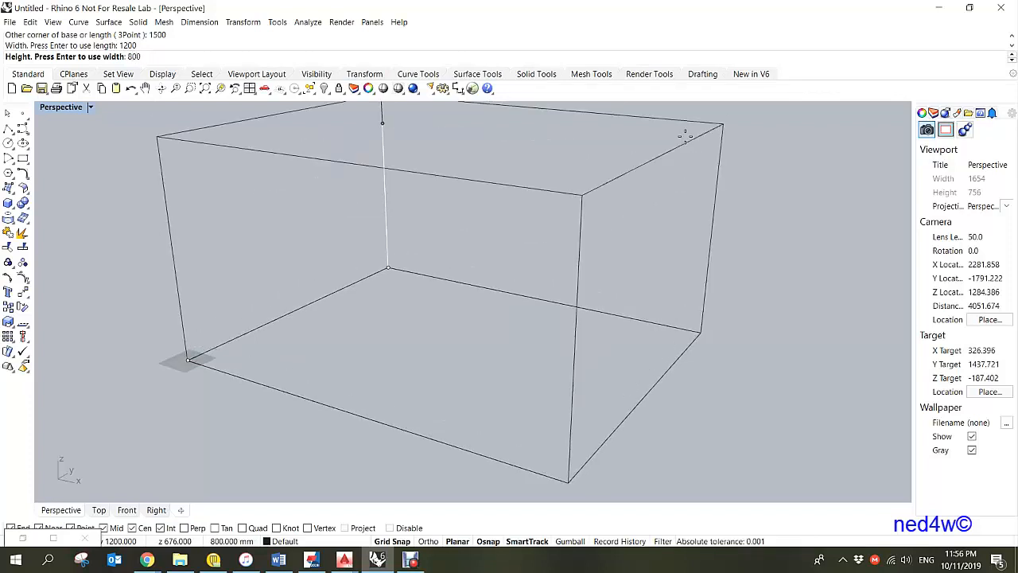
pyautogui.press('Return')
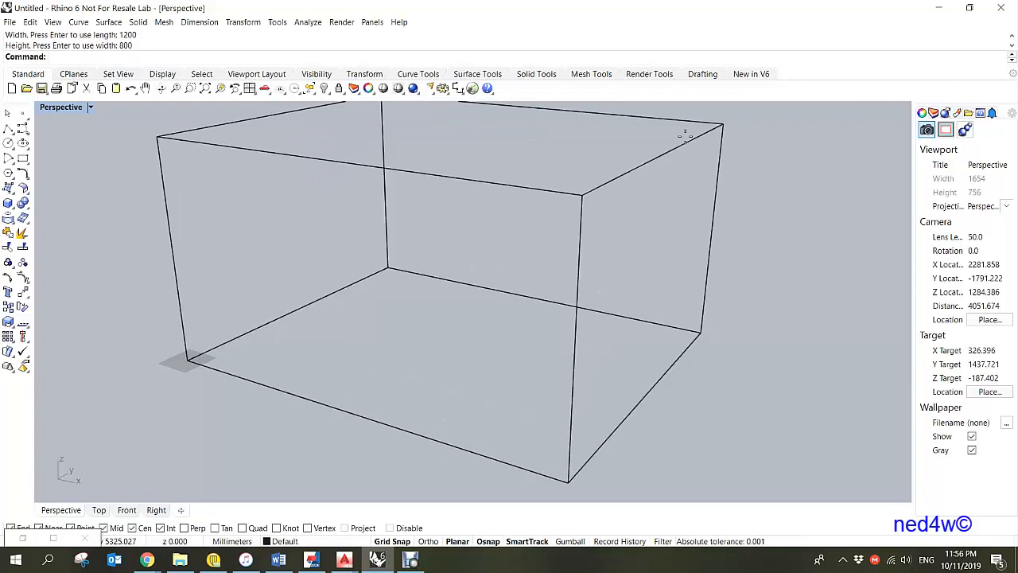
# - Set the perspective view's display mode to Shaded
pyautogui.scroll(-5, 684, 135)
pyautogui.scroll(2, 658, 240)
pyautogui.scroll(-1, 660, 191)
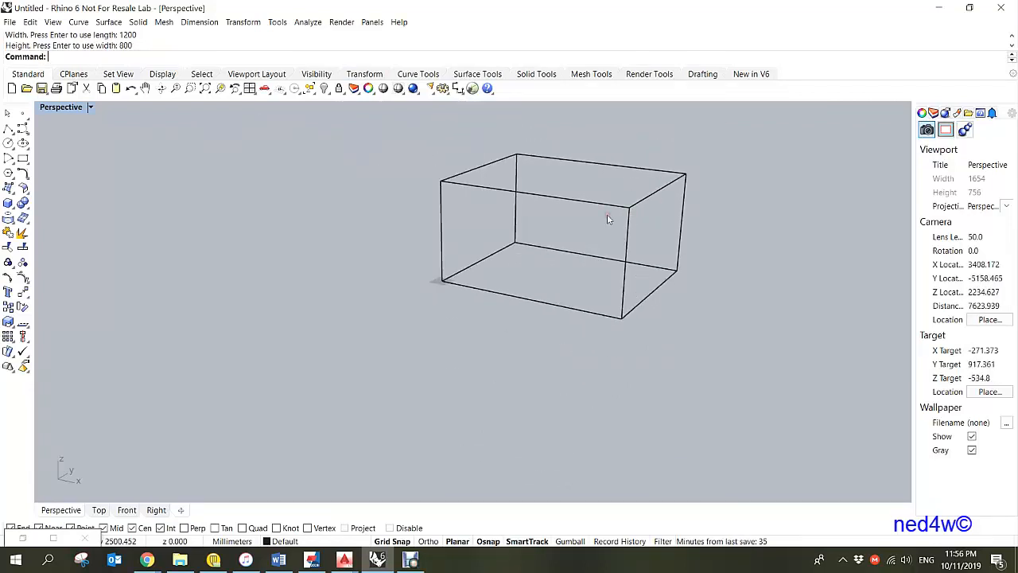
pyautogui.middleClick(616, 248)
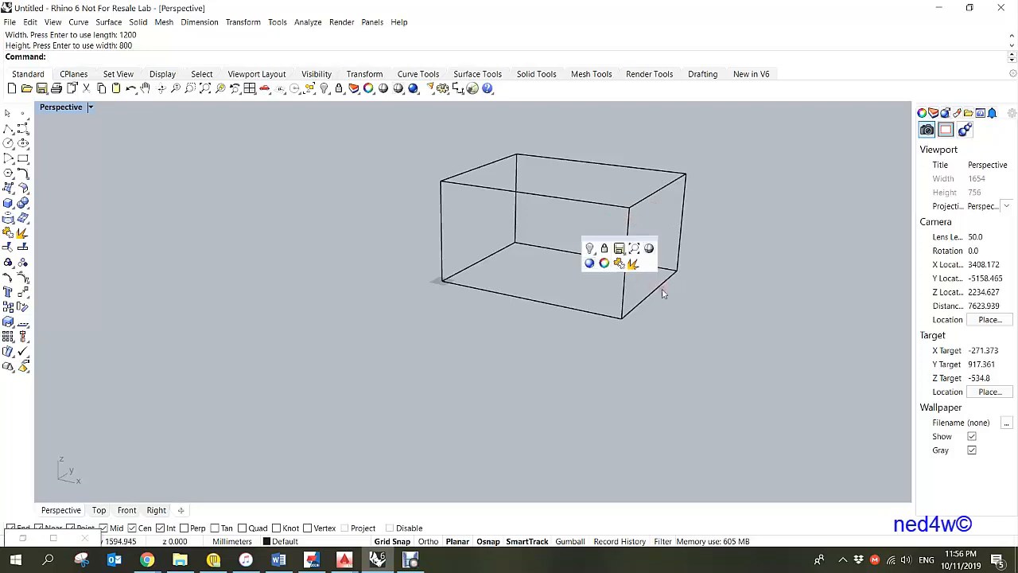
pyautogui.moveTo(677, 291); pyautogui.dragTo(660, 268, button='right')
pyautogui.scroll(3, 696, 171)
pyautogui.scroll(-2, 668, 231)
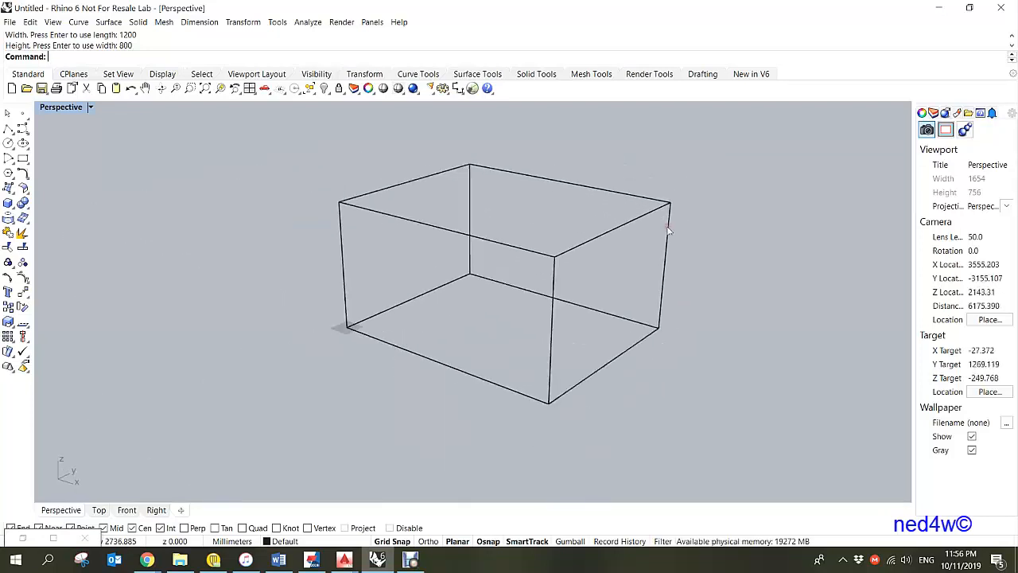
pyautogui.moveTo(595, 316); pyautogui.dragTo(628, 271, button='right')
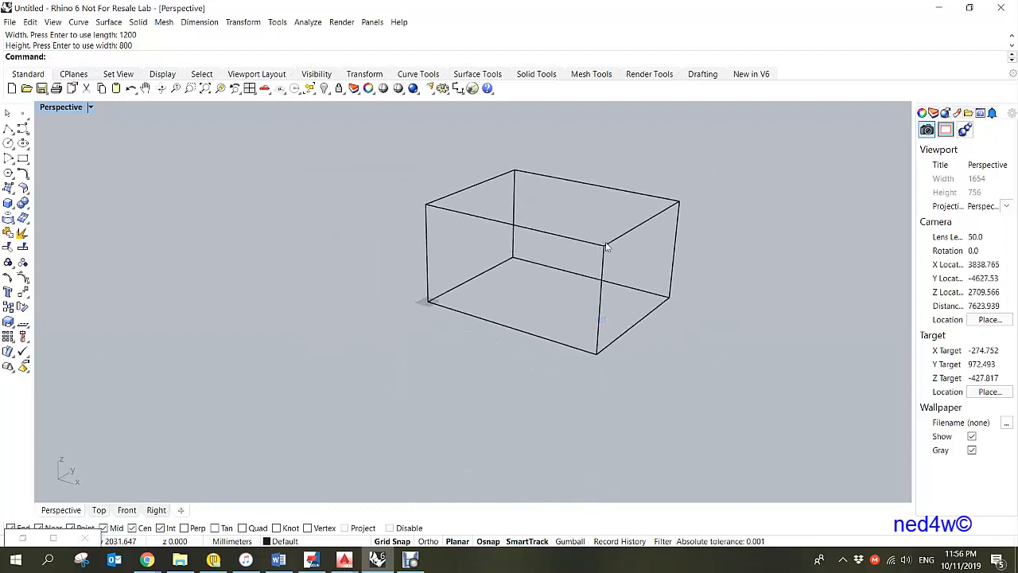
pyautogui.click(90, 107)
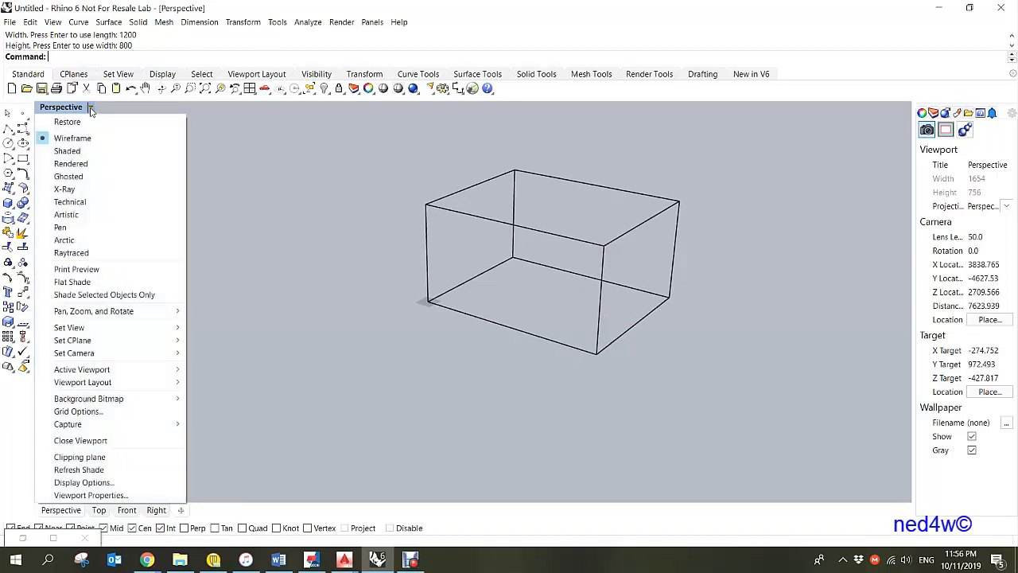
pyautogui.click(71, 151)
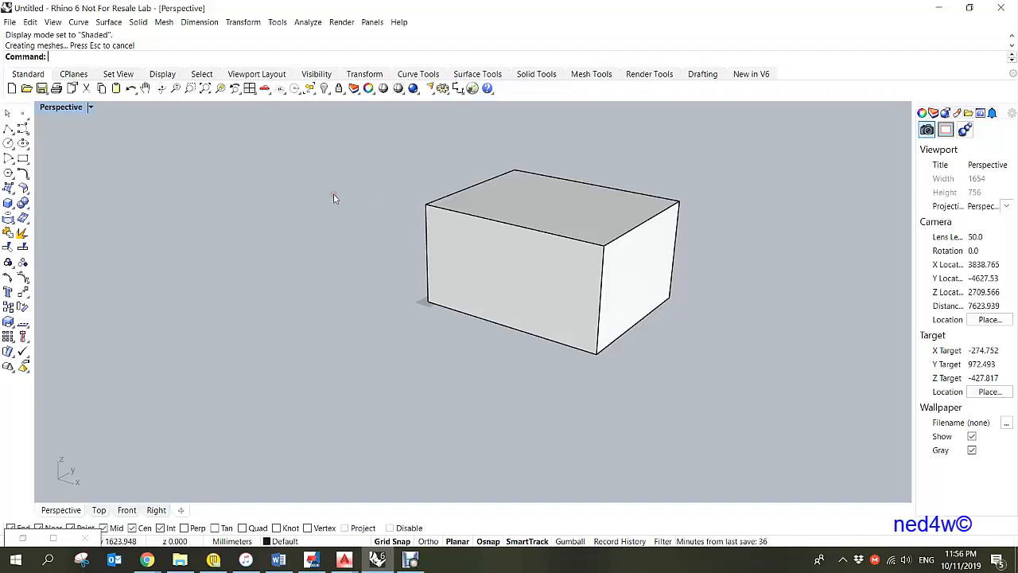
# - Detach the Solid Tools palette and begin an edge fillet of radius 100 on the box's nearest vertical edge
pyautogui.click(28, 210)
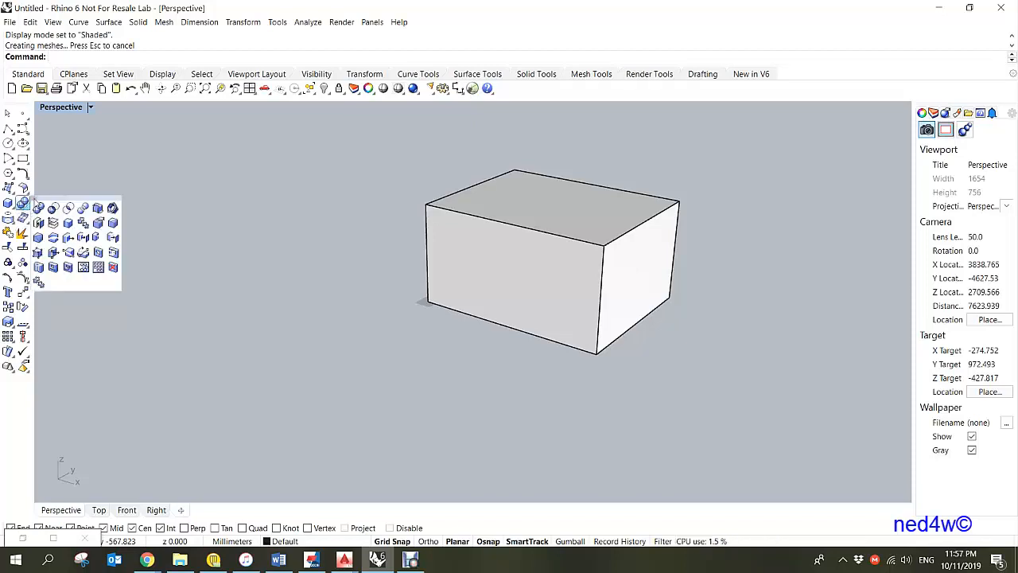
pyautogui.moveTo(45, 202); pyautogui.dragTo(44, 204)
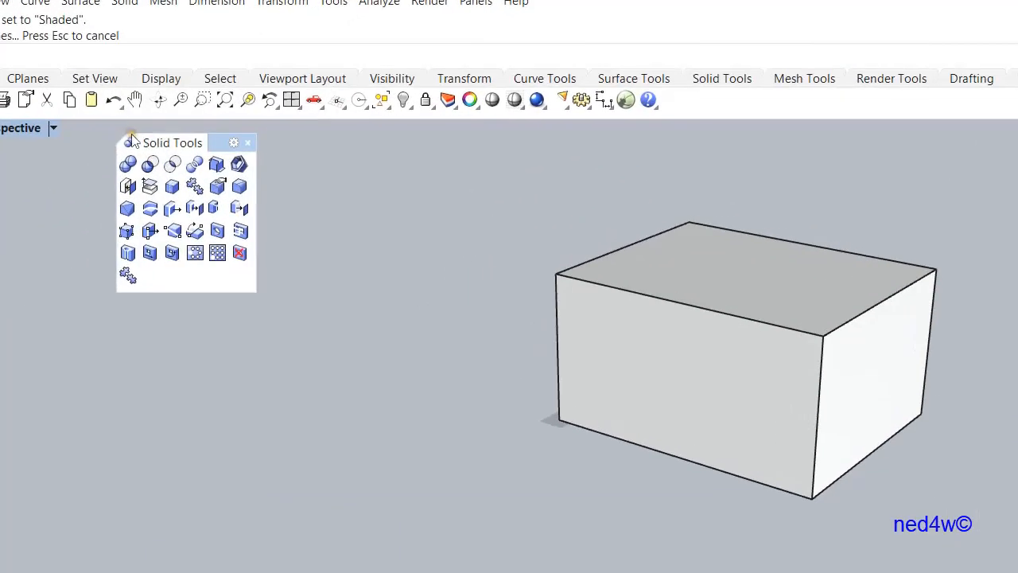
pyautogui.click(240, 187)
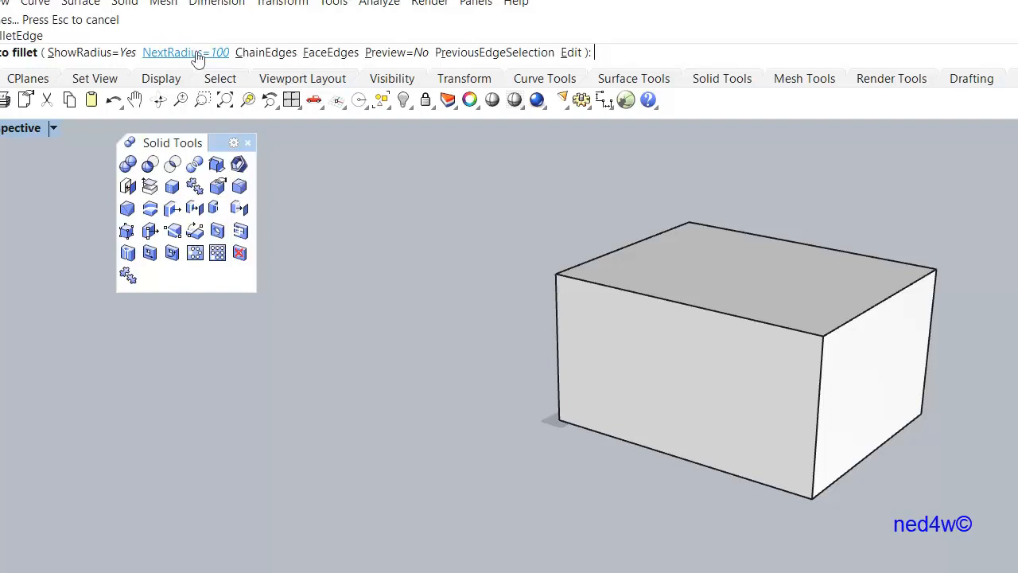
pyautogui.rightClick(437, 237)
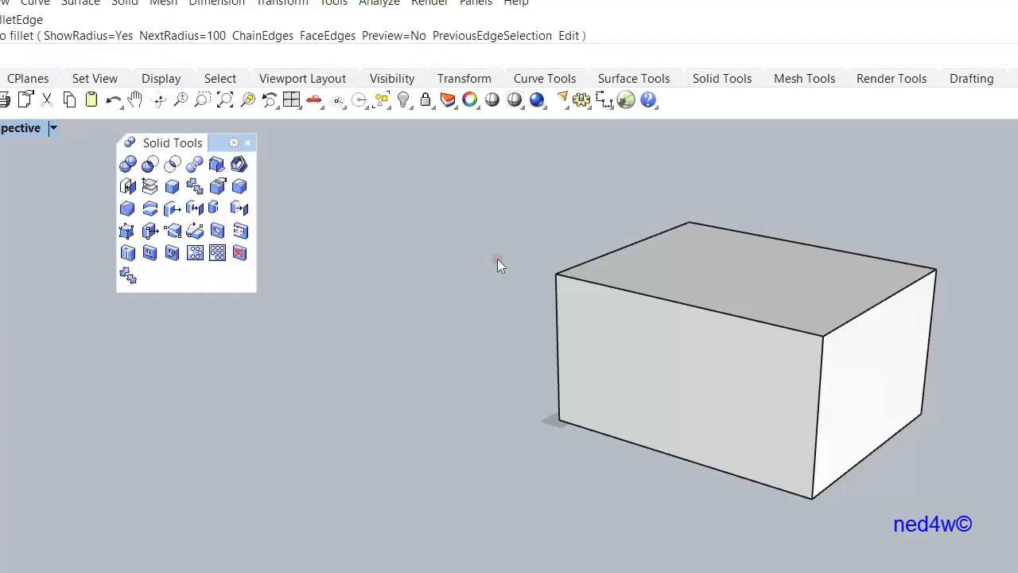
pyautogui.rightClick(456, 255)
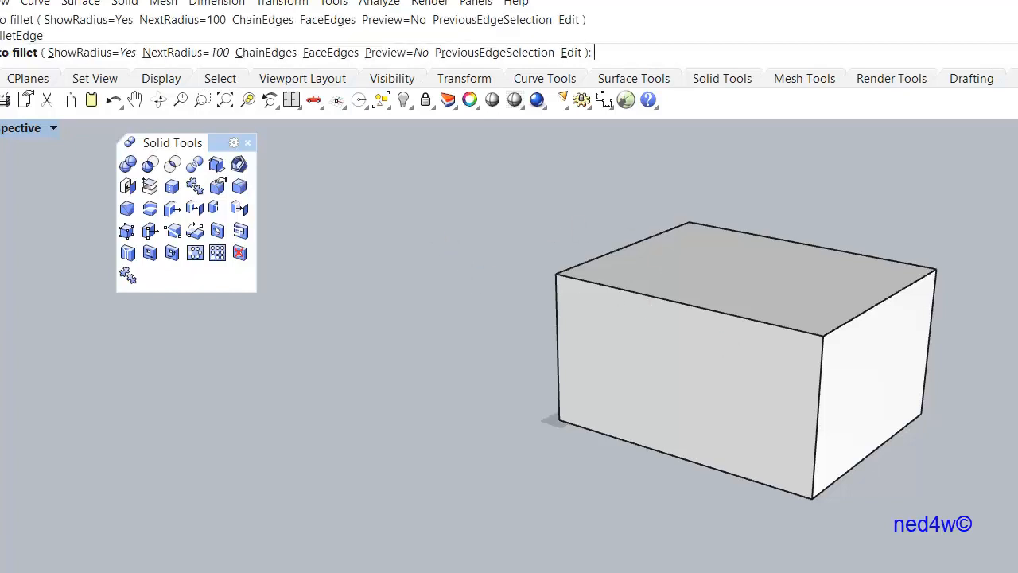
pyautogui.scroll(6, 855, 349)
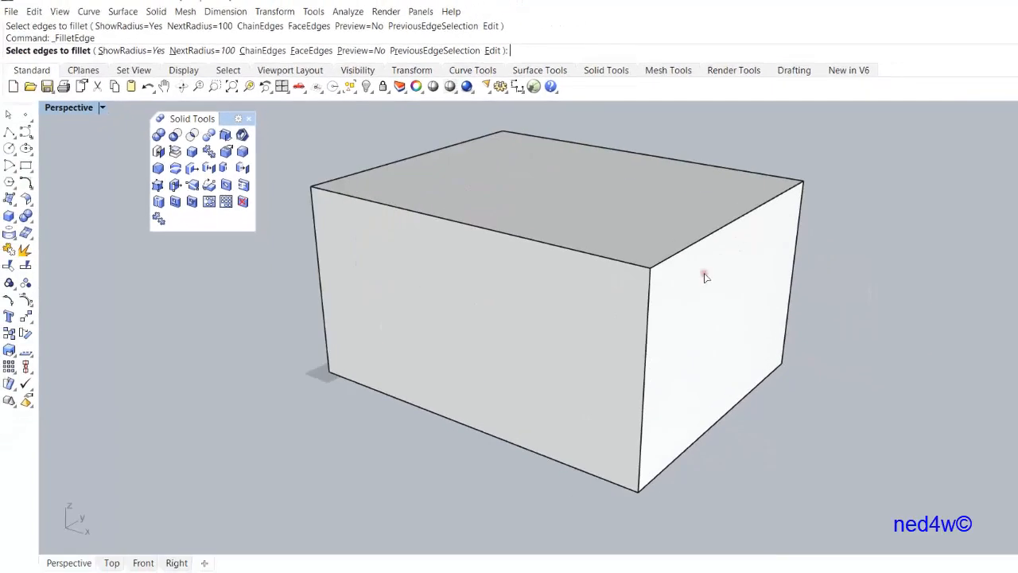
pyautogui.click(647, 348)
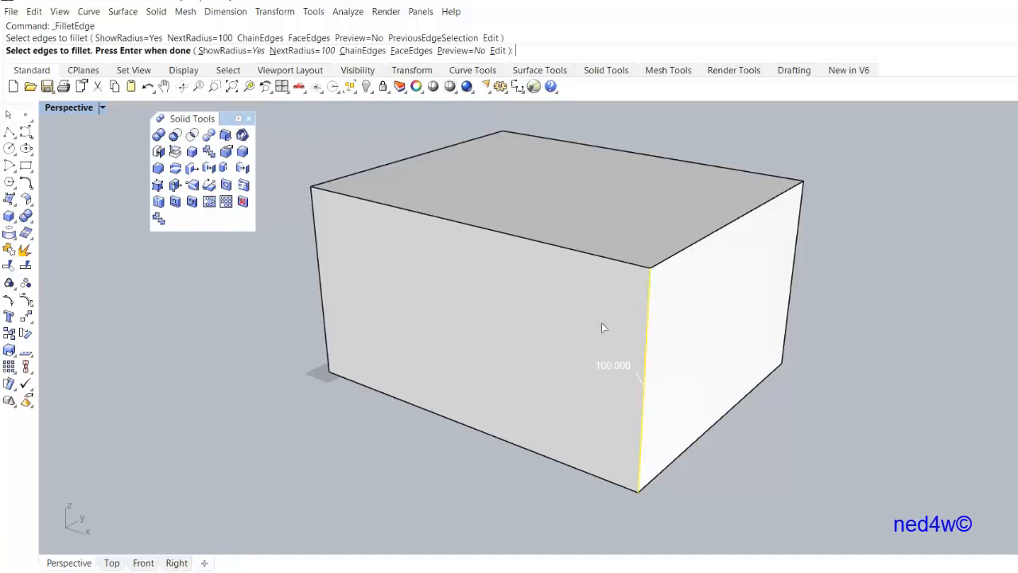
pyautogui.press('Return')
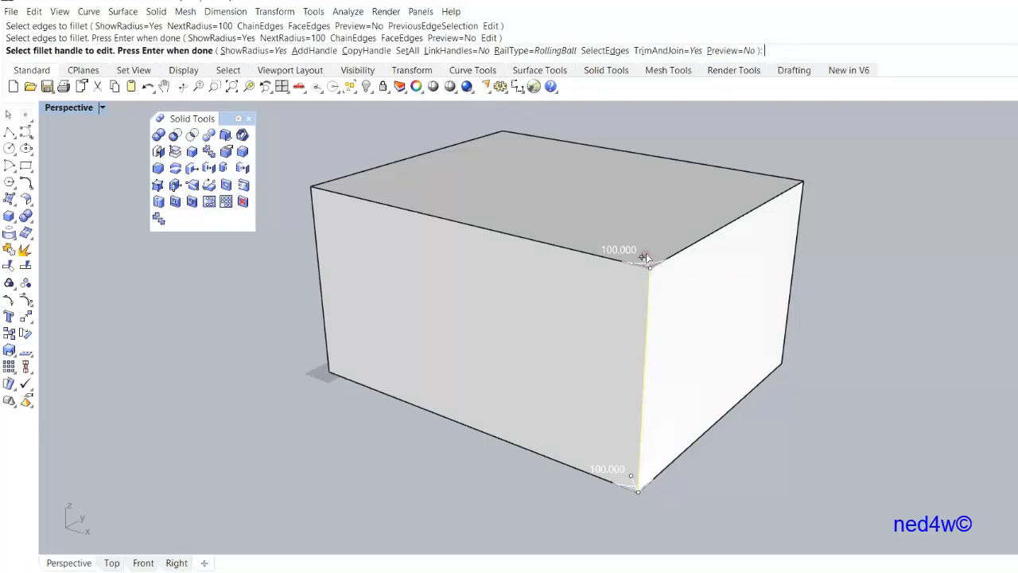
# - Enlarge the fillet radius at the top handle of the selected vertical edge to about 332 mm
pyautogui.moveTo(665, 322); pyautogui.dragTo(663, 340, button='right')
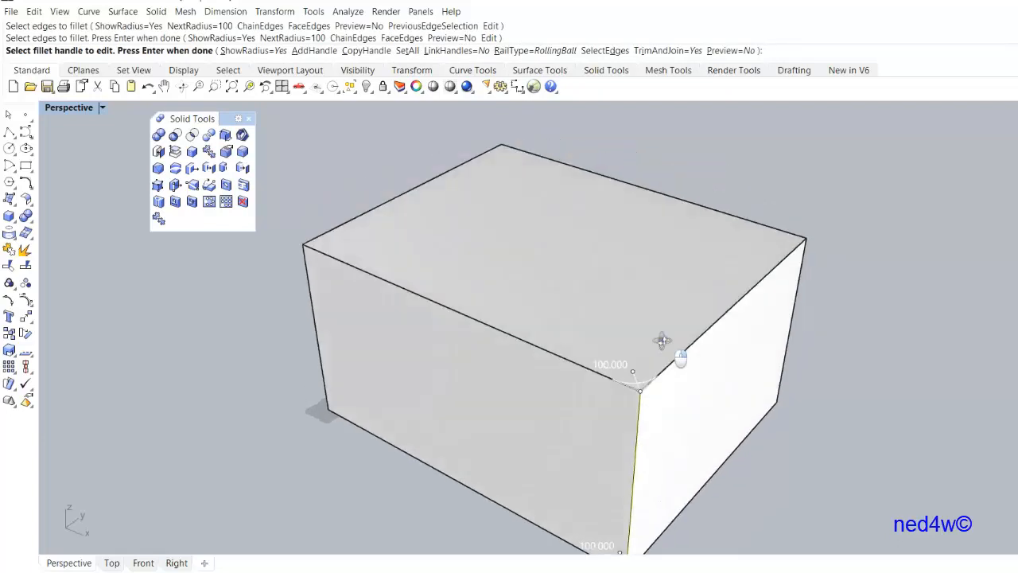
pyautogui.scroll(3, 635, 367)
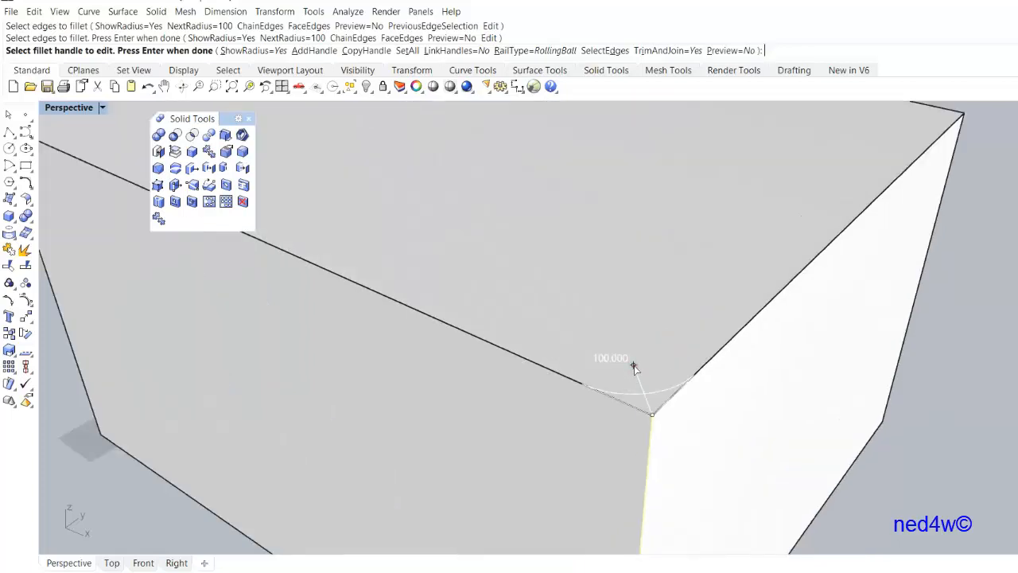
pyautogui.scroll(-3, 634, 367)
pyautogui.scroll(3, 632, 367)
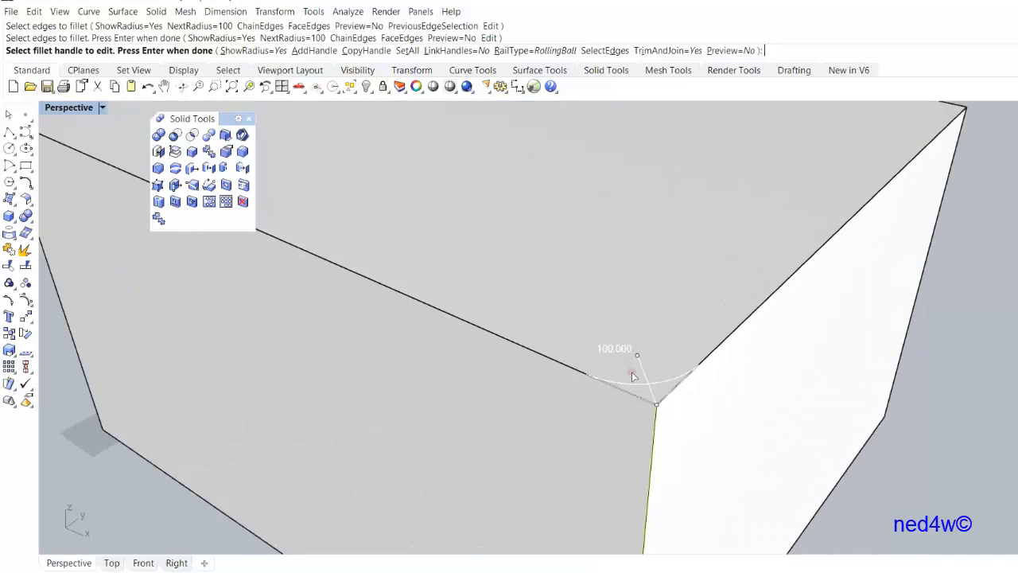
pyautogui.scroll(-1, 641, 366)
pyautogui.scroll(-2, 640, 366)
pyautogui.click(639, 360)
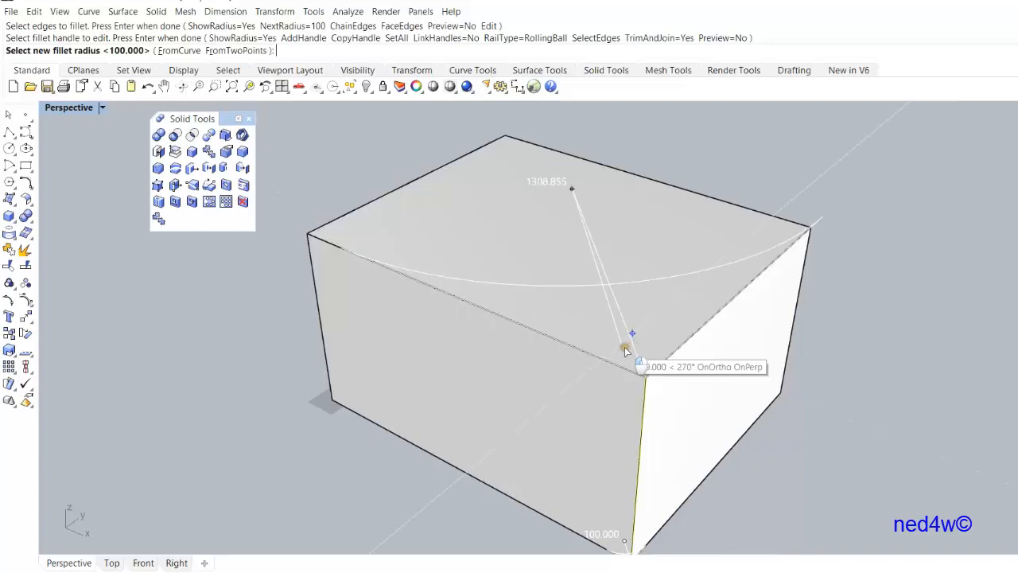
pyautogui.scroll(5, 636, 344)
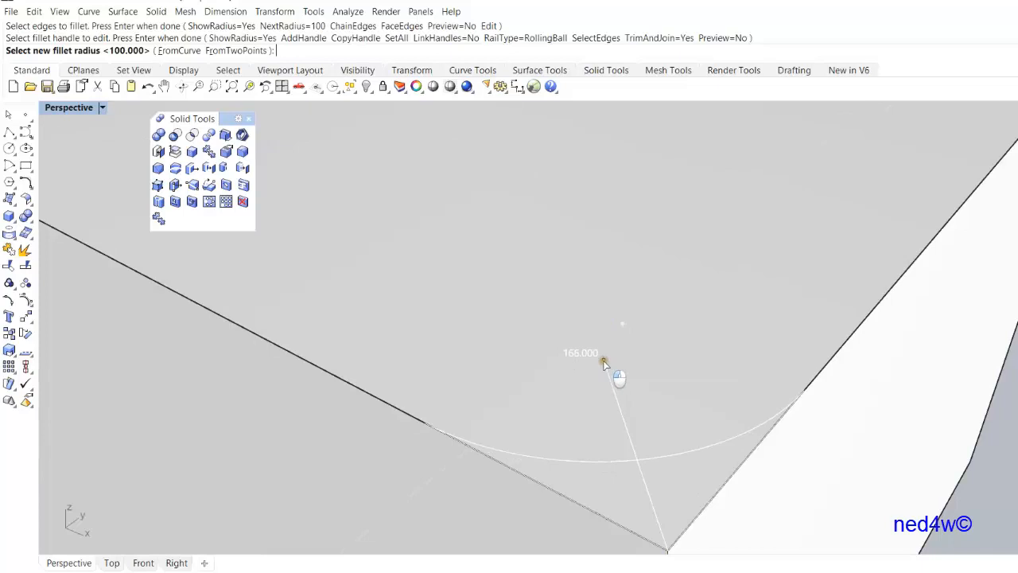
pyautogui.scroll(-5, 608, 363)
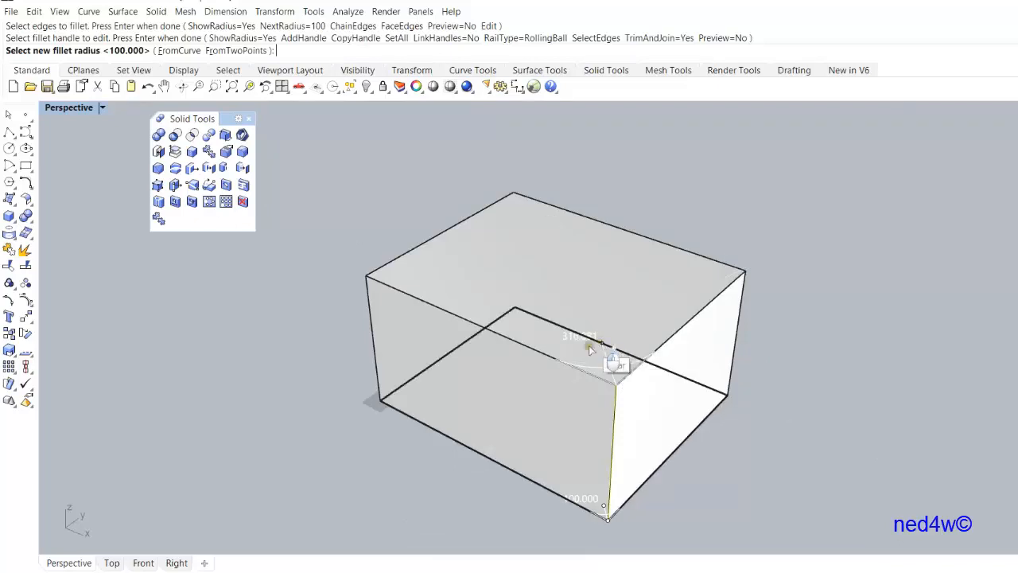
pyautogui.scroll(-3, 608, 359)
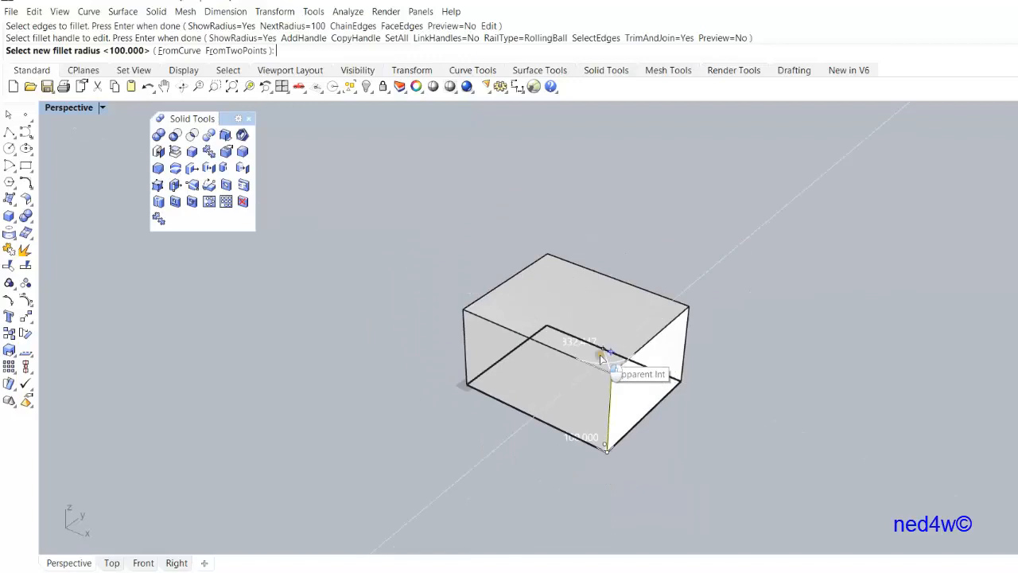
pyautogui.click(613, 359)
# - Reduce the fillet radius at the edge's top handle, keeping it well above 100 mm
pyautogui.moveTo(626, 363); pyautogui.dragTo(618, 393, button='right')
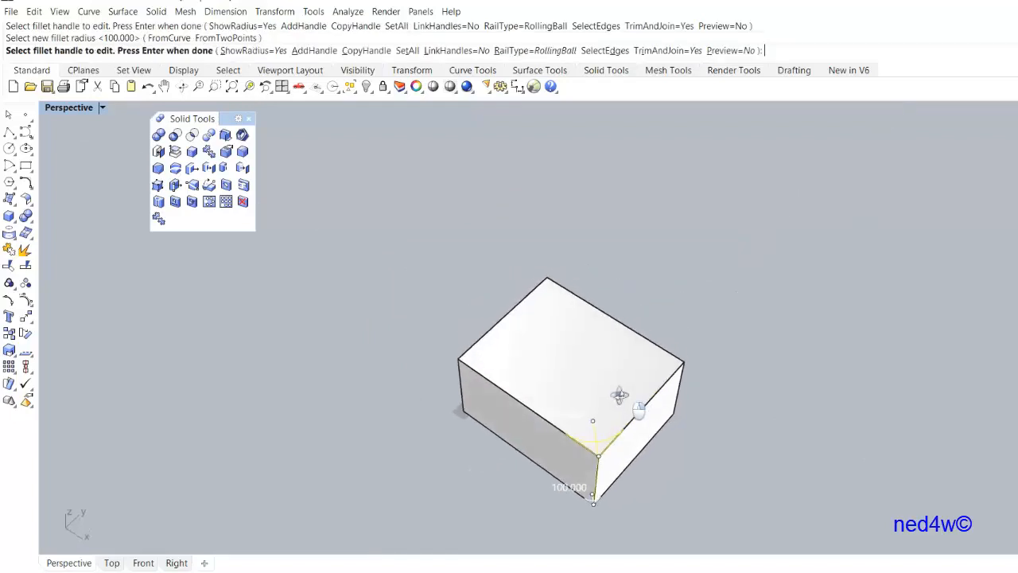
pyautogui.scroll(3, 590, 445)
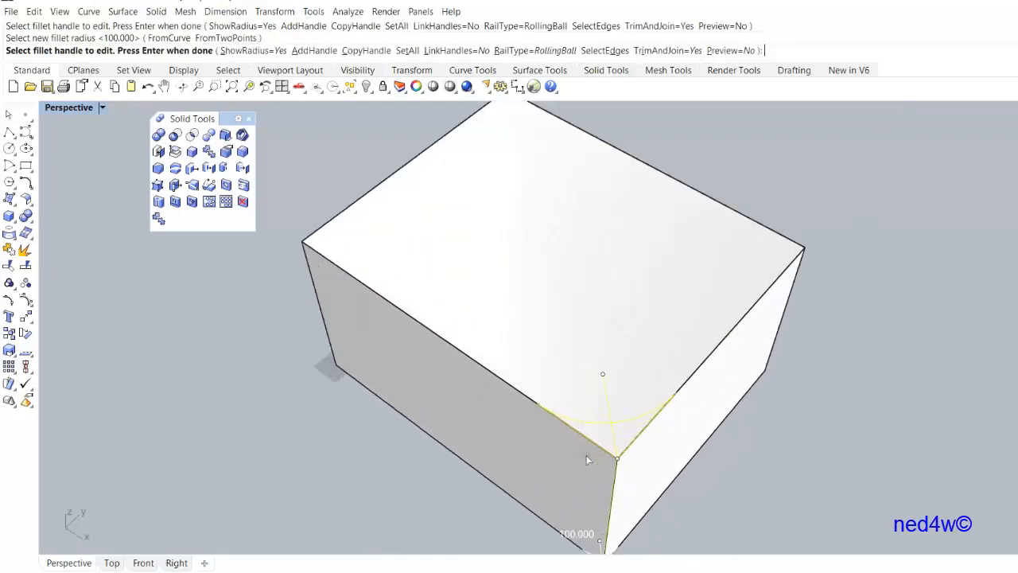
pyautogui.click(603, 376)
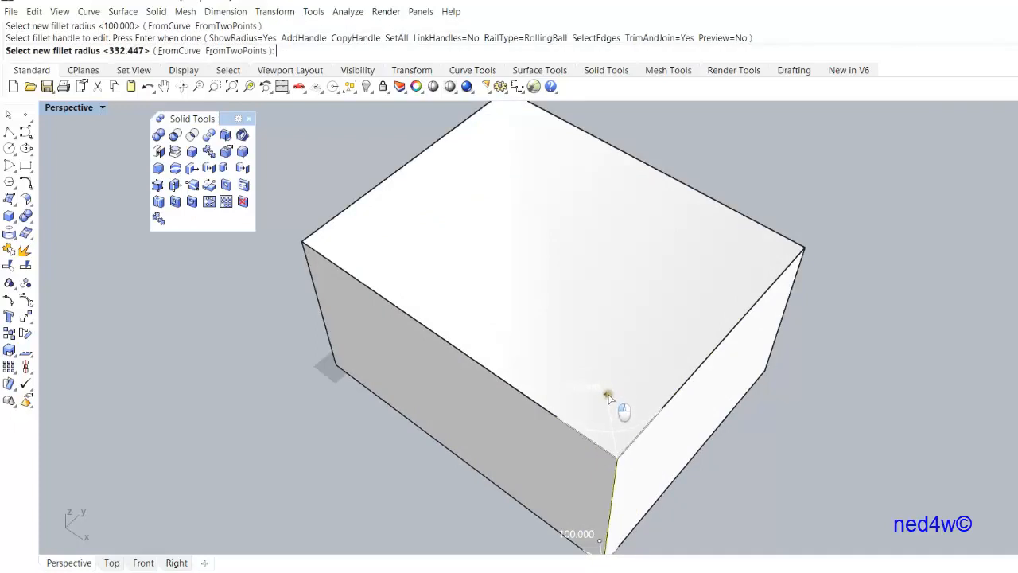
pyautogui.click(608, 395)
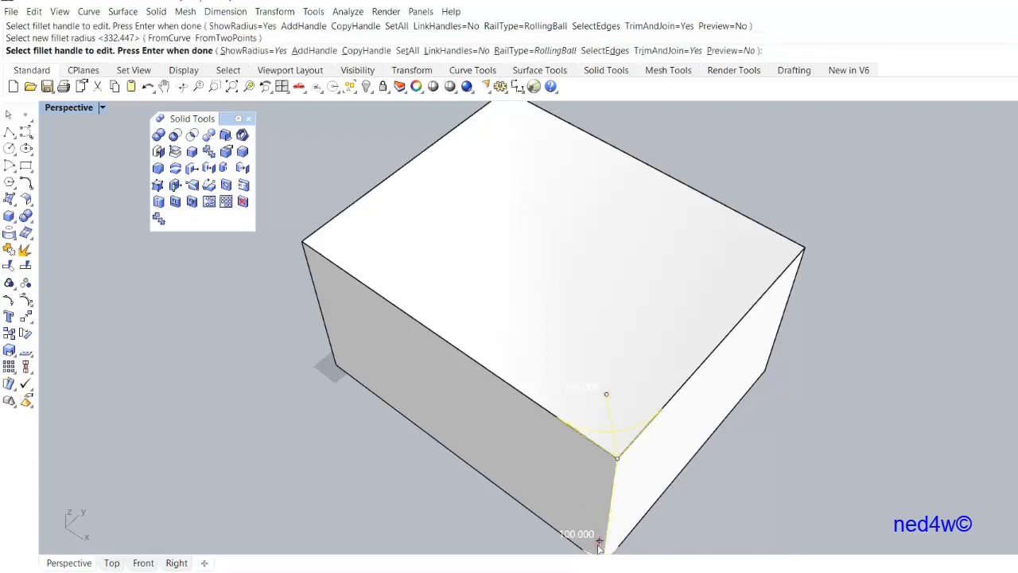
# - Set the fillet radius at the edge's bottom handle to 250 mm
pyautogui.scroll(5, 602, 540)
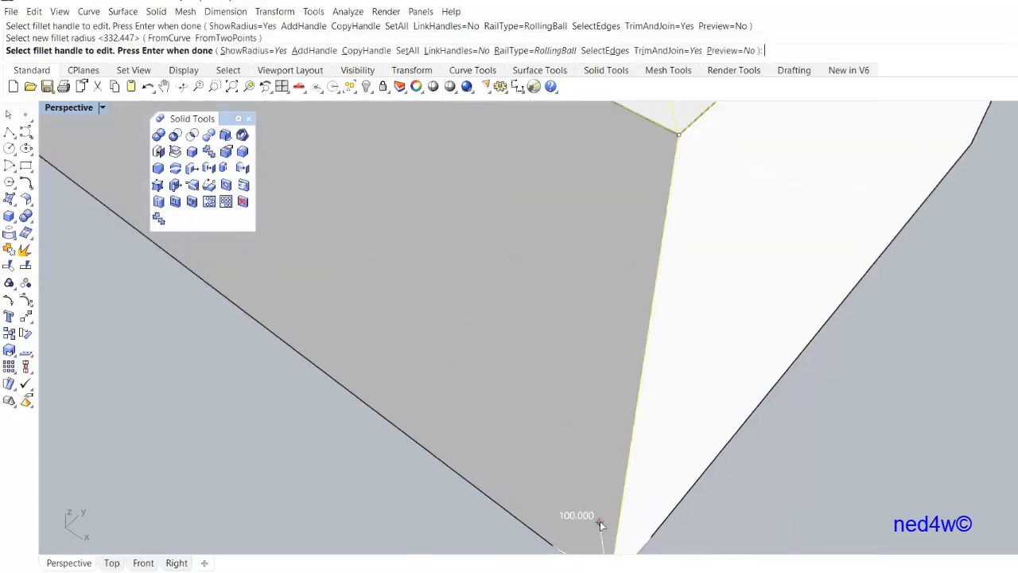
pyautogui.click(600, 521)
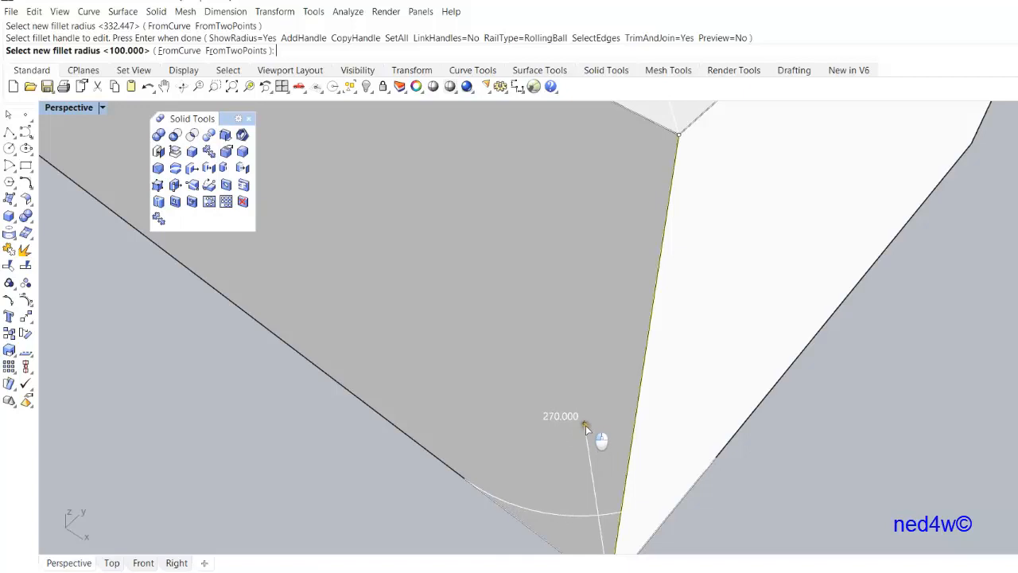
pyautogui.click(586, 434)
pyautogui.scroll(-5, 586, 434)
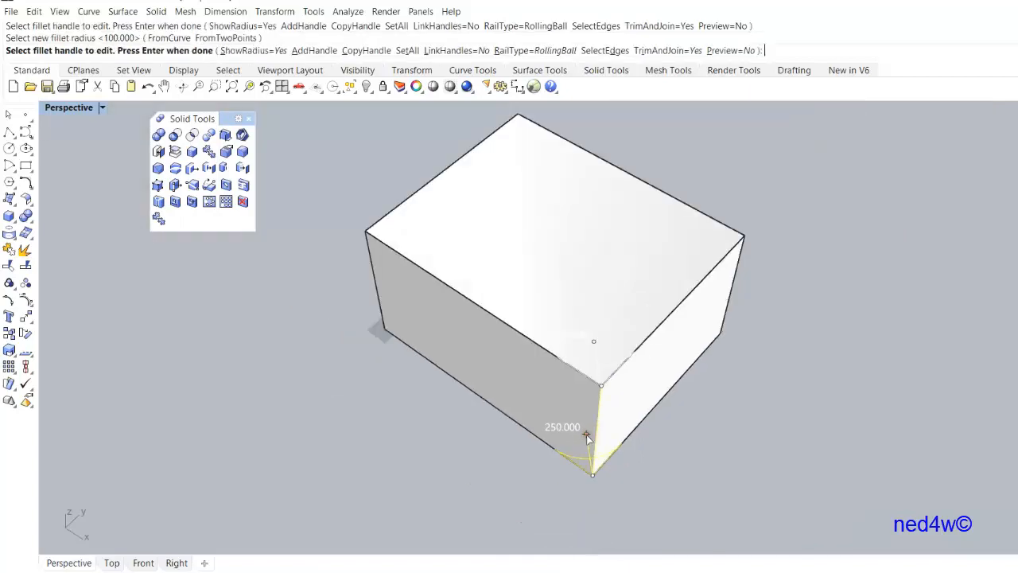
# - Add an intermediate fillet handle of radius 100 mm in the lower half of the edge and apply the variable-radius fillet
pyautogui.scroll(2, 586, 434)
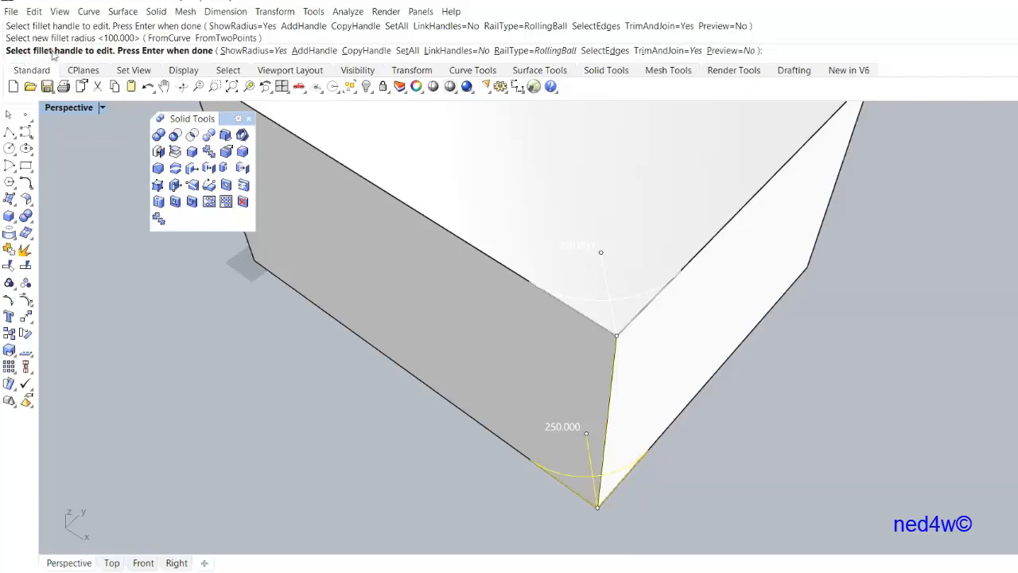
pyautogui.click(315, 50)
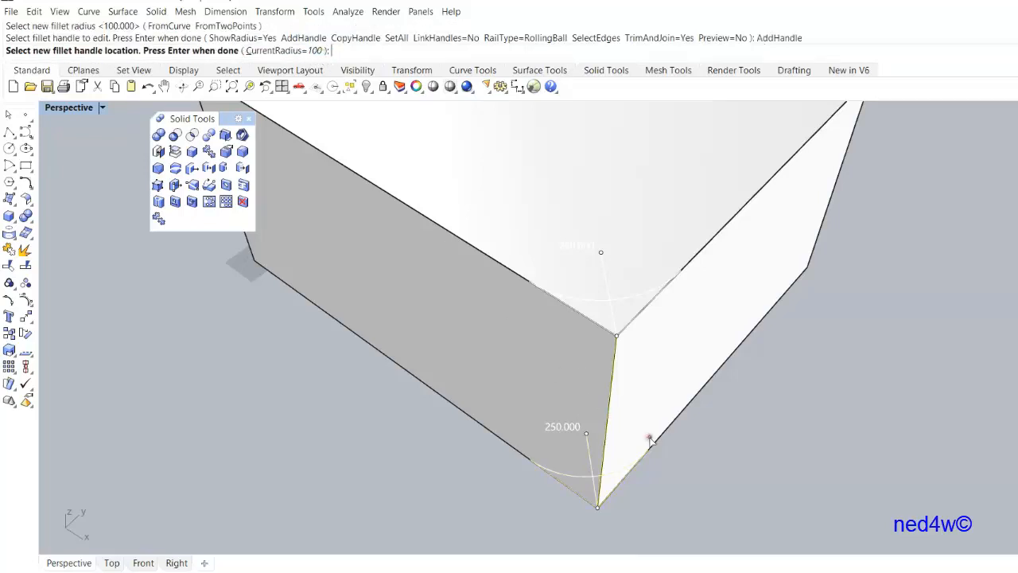
pyautogui.click(606, 433)
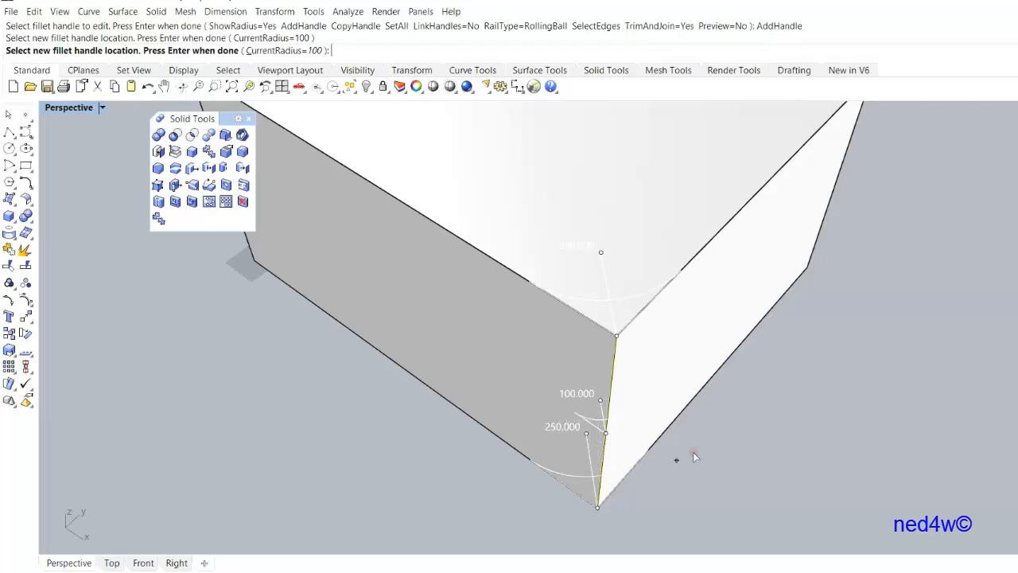
pyautogui.click(8, 114)
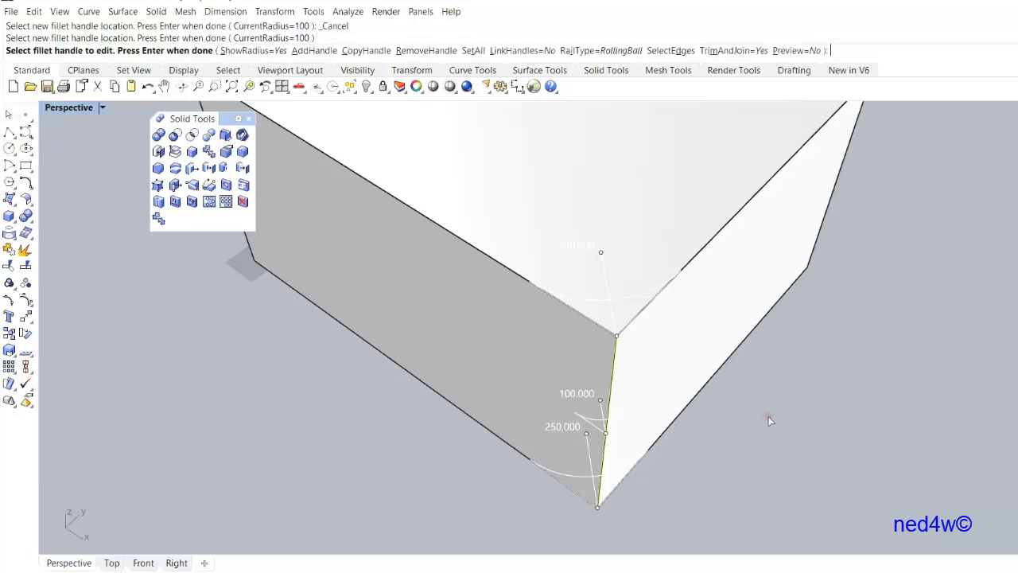
pyautogui.press('Return')
# - Examine the shape of the finished variable-radius fillet on the box's corner from several angles
pyautogui.scroll(-5, 768, 422)
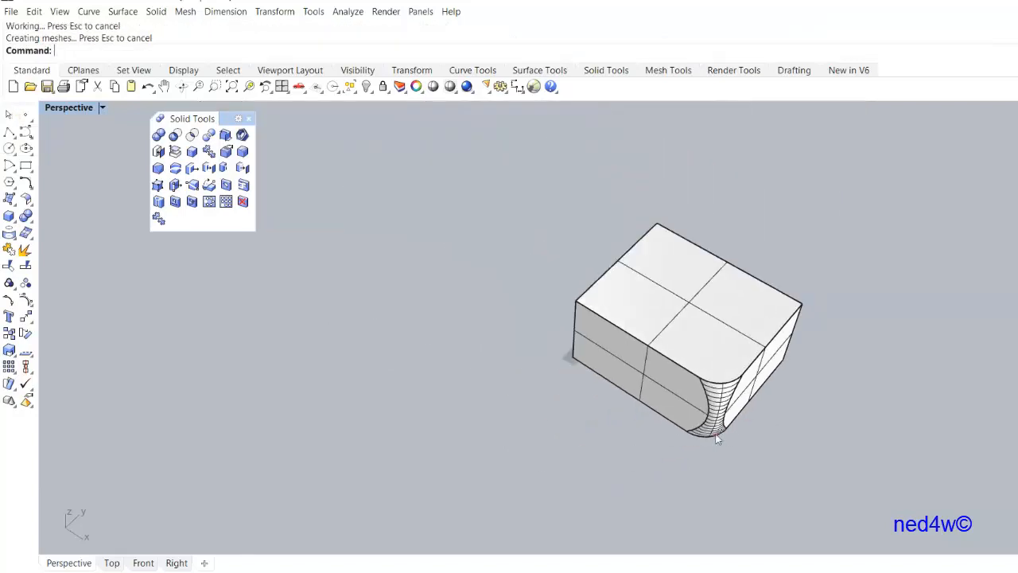
pyautogui.scroll(3, 716, 437)
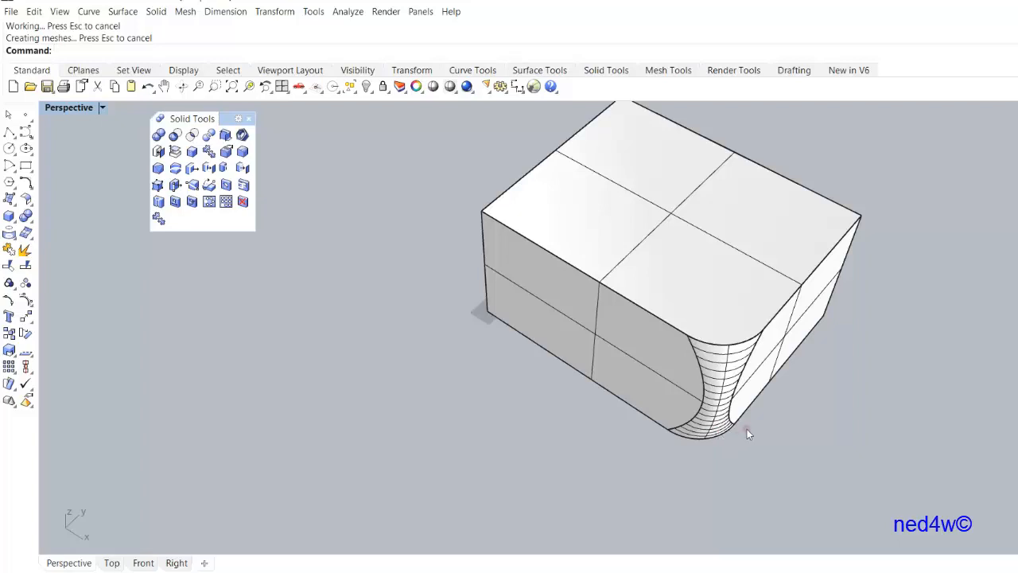
pyautogui.moveTo(768, 439); pyautogui.dragTo(752, 420, button='right')
pyautogui.scroll(5, 768, 141)
pyautogui.scroll(-4, 761, 158)
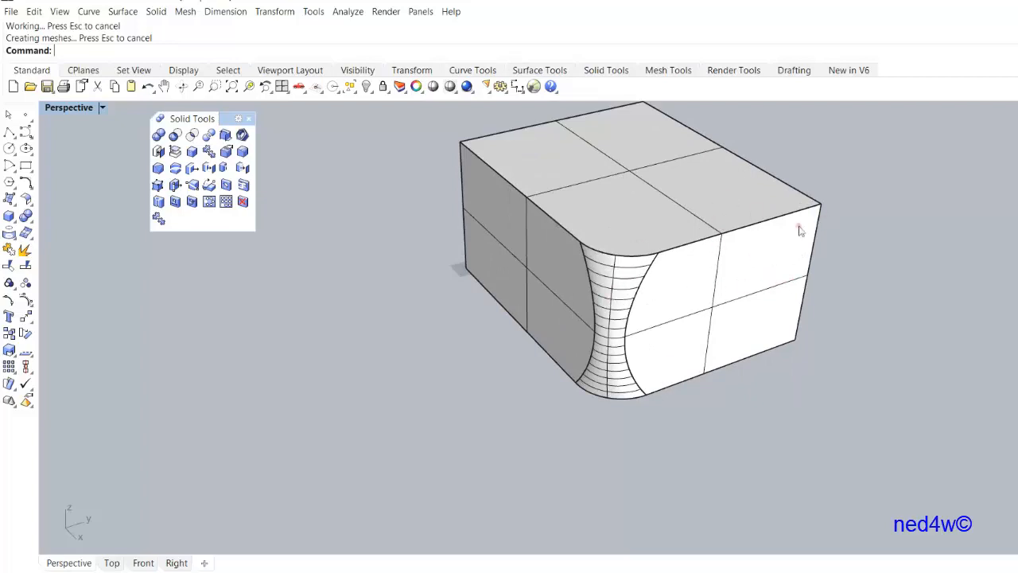
pyautogui.scroll(-1, 738, 320)
pyautogui.scroll(1, 739, 321)
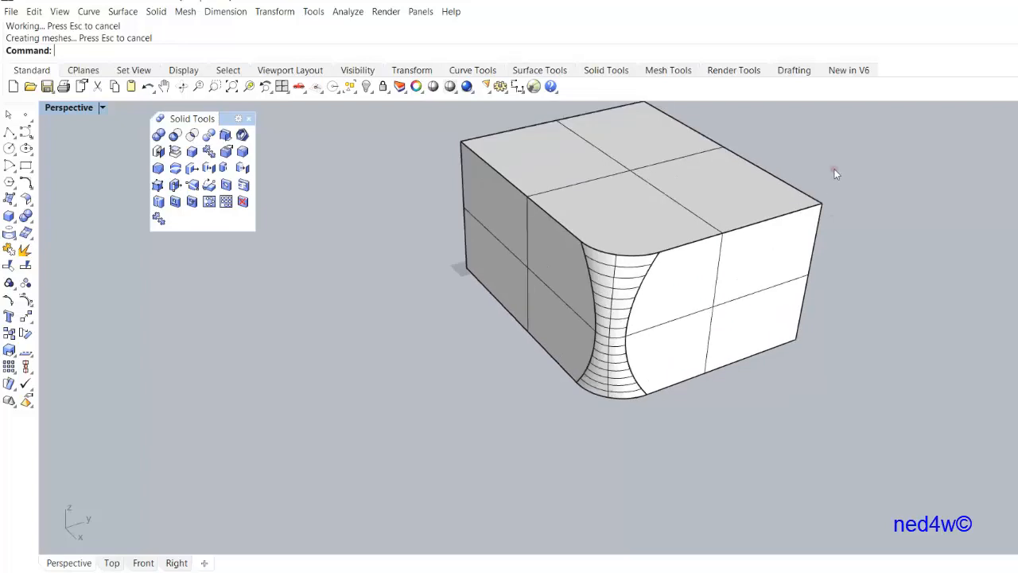
pyautogui.scroll(-2, 835, 167)
pyautogui.scroll(3, 825, 194)
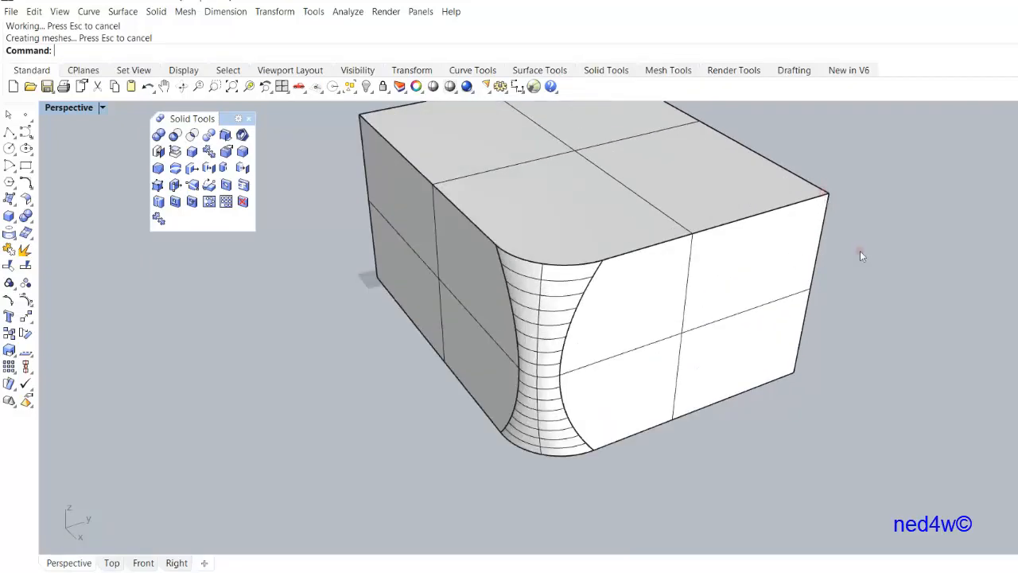
# - Begin a 100 mm edge fillet on the adjacent unfilleted vertical edge and add a handle of radius 100 mm at its midpoint
pyautogui.moveTo(860, 254); pyautogui.dragTo(756, 265, button='right')
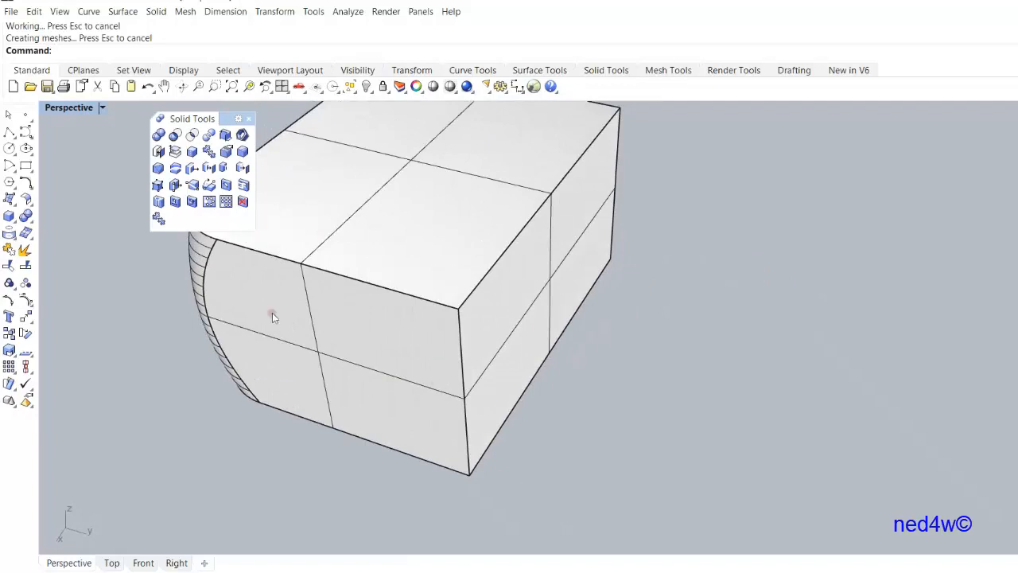
pyautogui.click(243, 152)
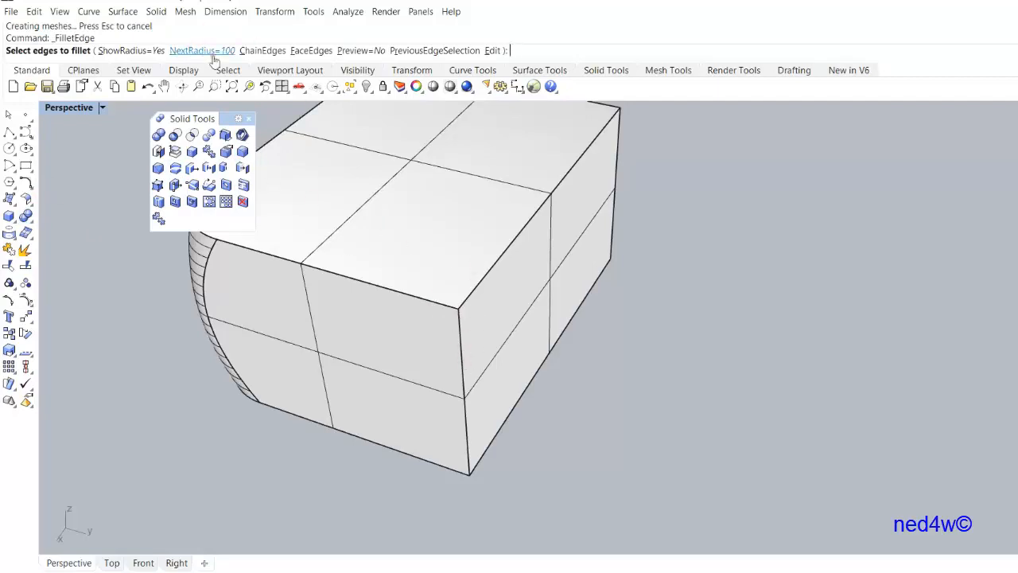
pyautogui.click(462, 362)
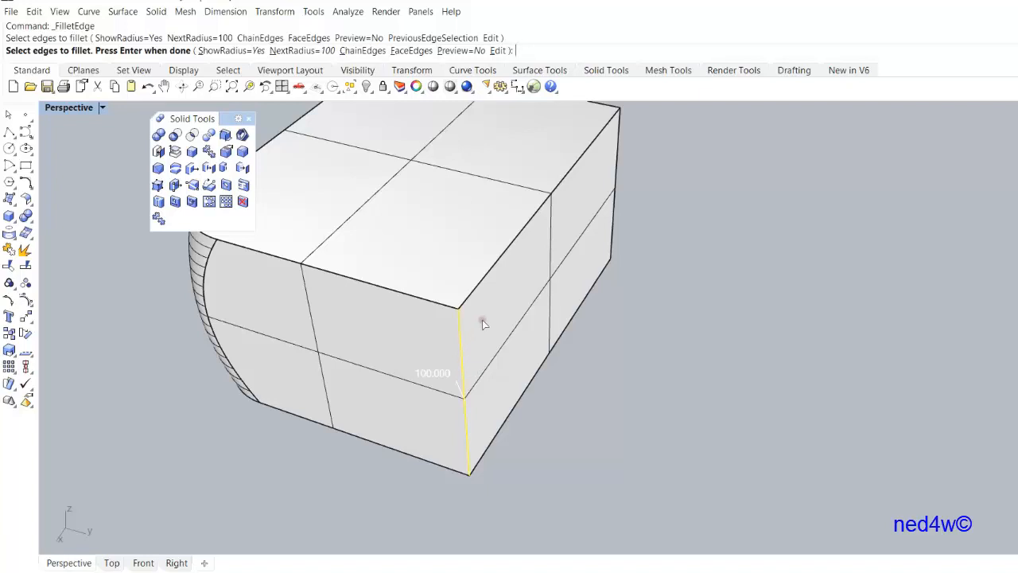
pyautogui.press('Return')
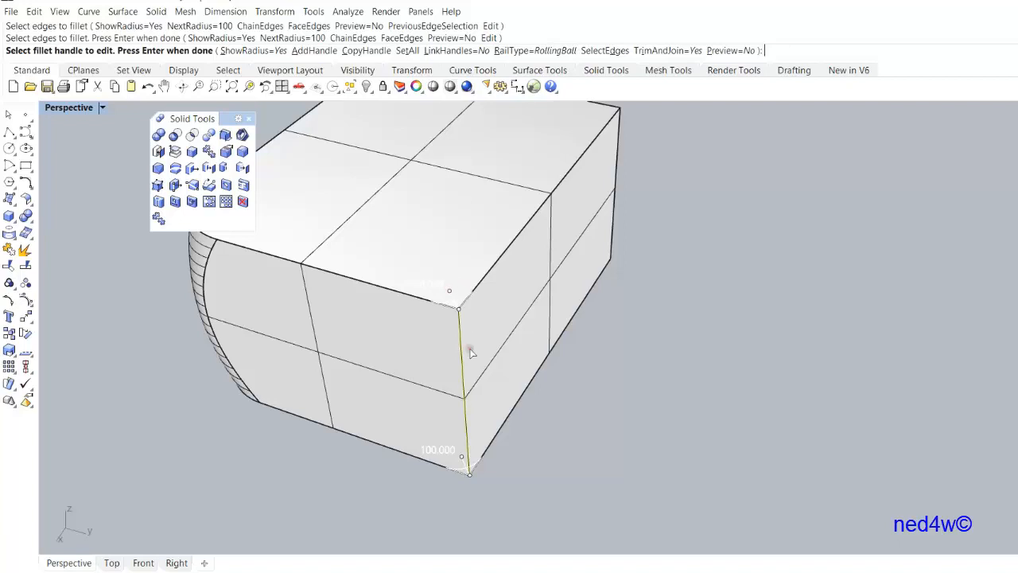
pyautogui.click(307, 51)
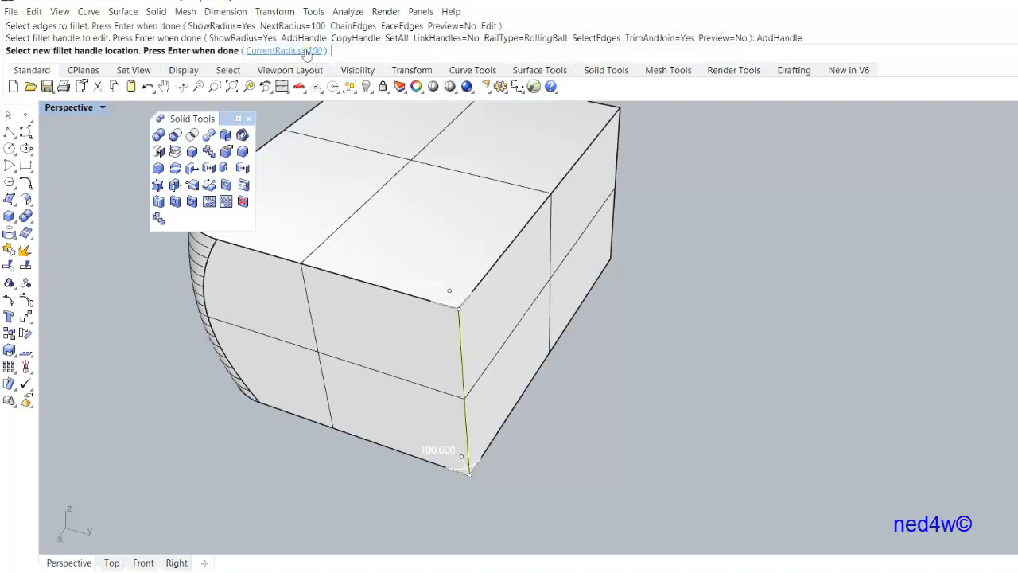
pyautogui.click(465, 398)
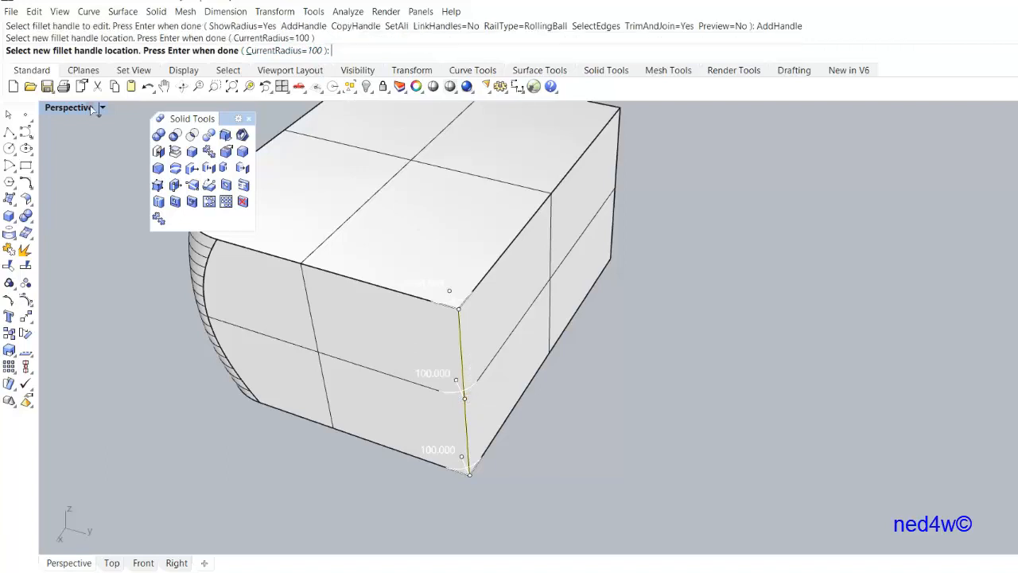
pyautogui.click(9, 116)
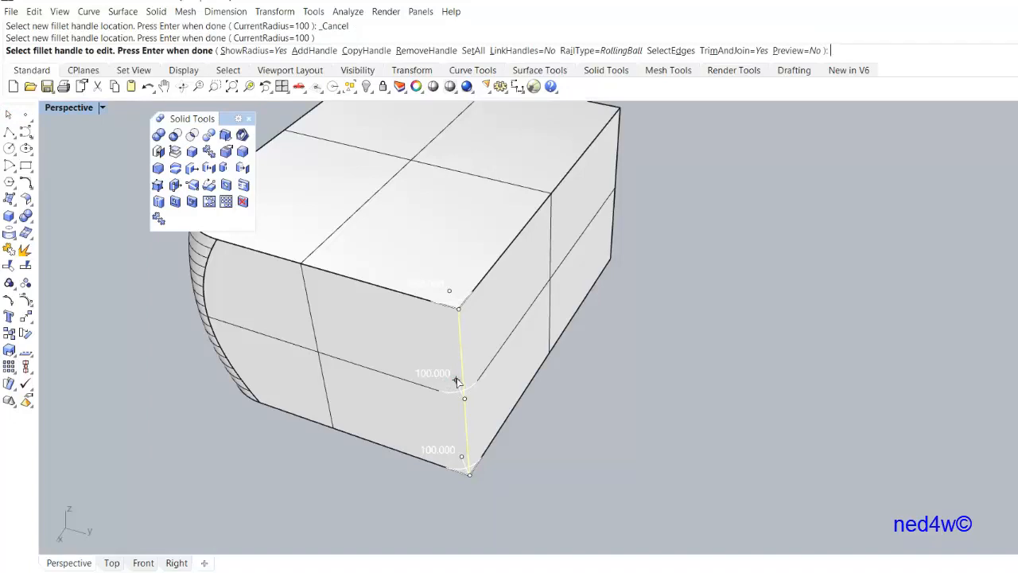
# - Set the middle handle's fillet radius to 255 mm and apply the fillet to the second vertical edge
pyautogui.click(458, 381)
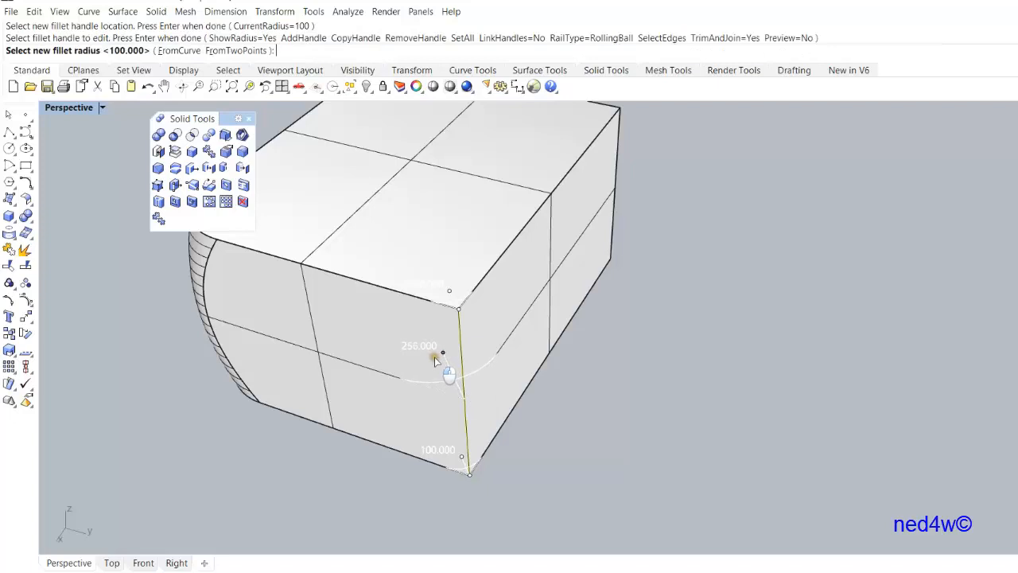
pyautogui.click(436, 360)
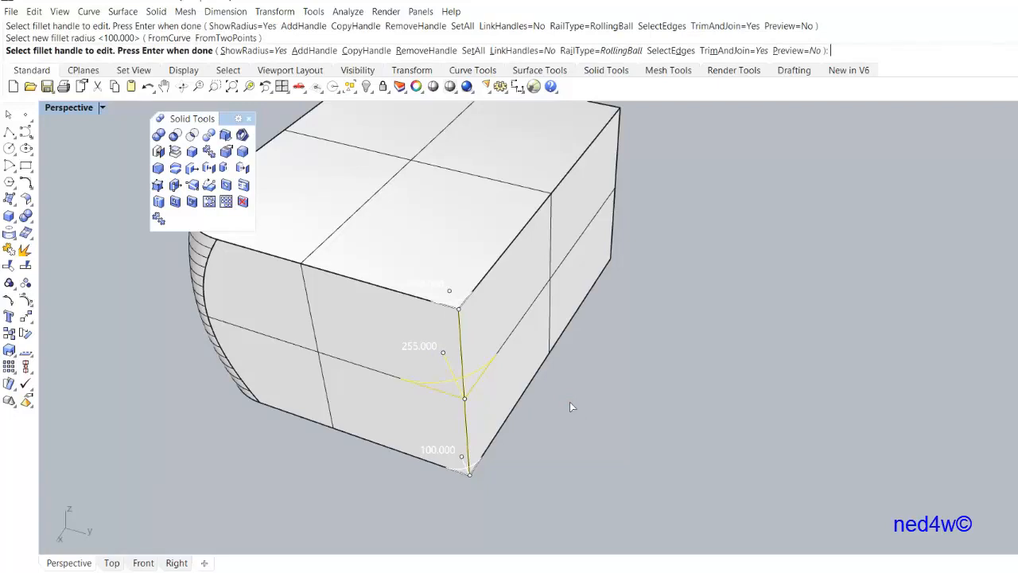
pyautogui.press('Return')
pyautogui.scroll(-3, 570, 402)
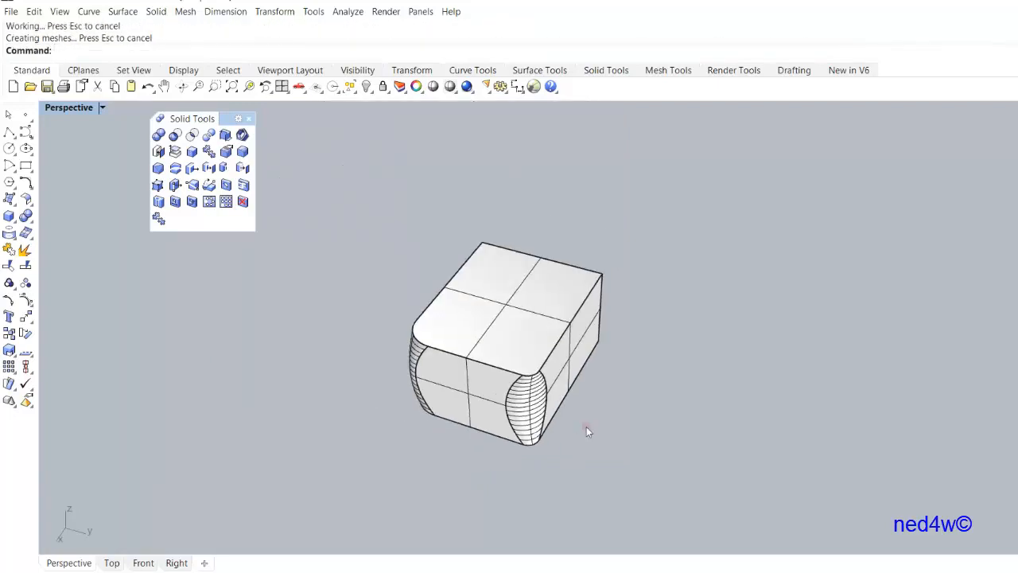
pyautogui.scroll(5, 481, 437)
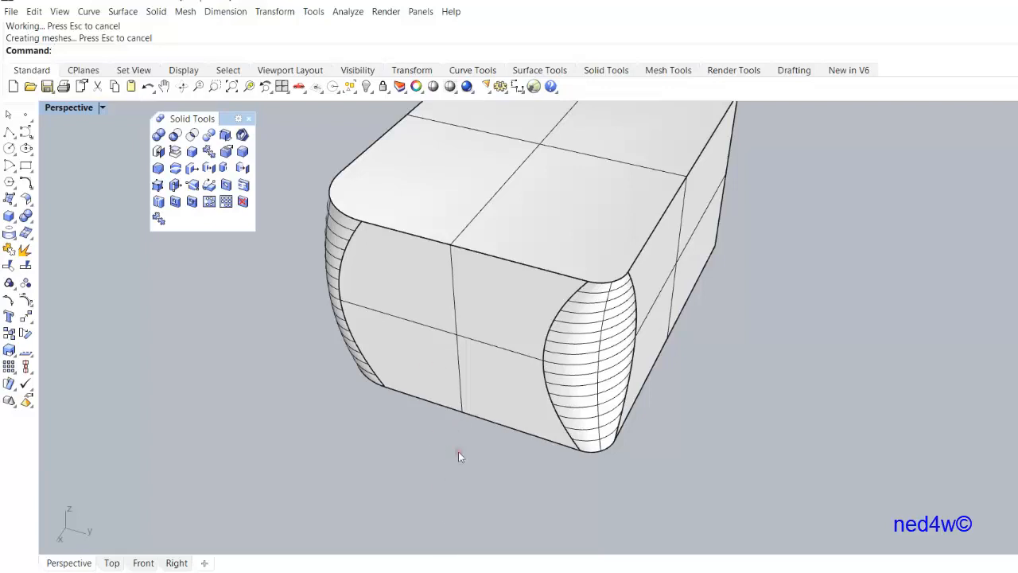
pyautogui.moveTo(455, 478); pyautogui.dragTo(285, 491, button='right')
pyautogui.scroll(-6, 436, 439)
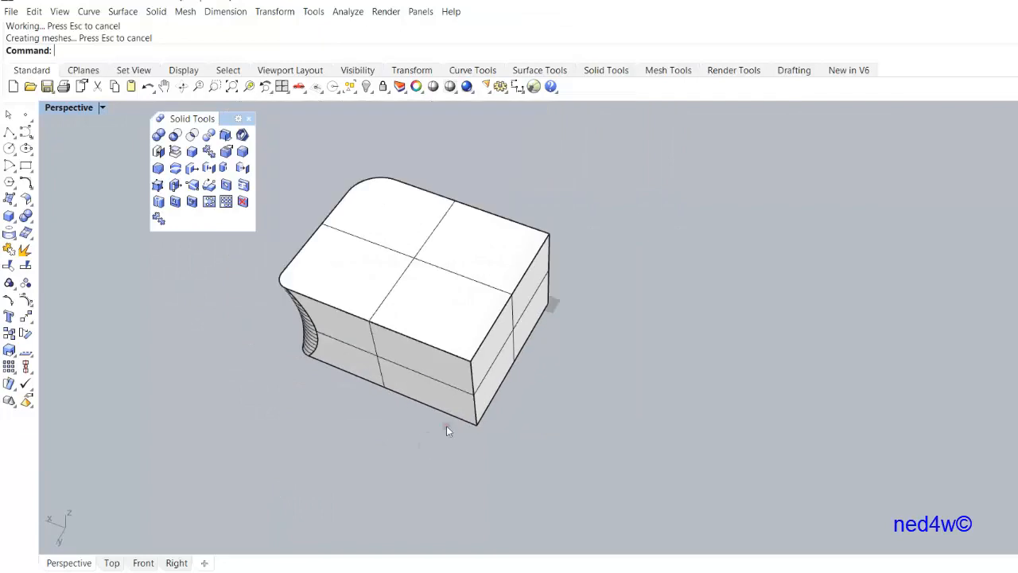
# - Begin a 100 mm edge fillet on the third vertical edge and add a handle of radius 100 mm at its midpoint
pyautogui.scroll(5, 488, 394)
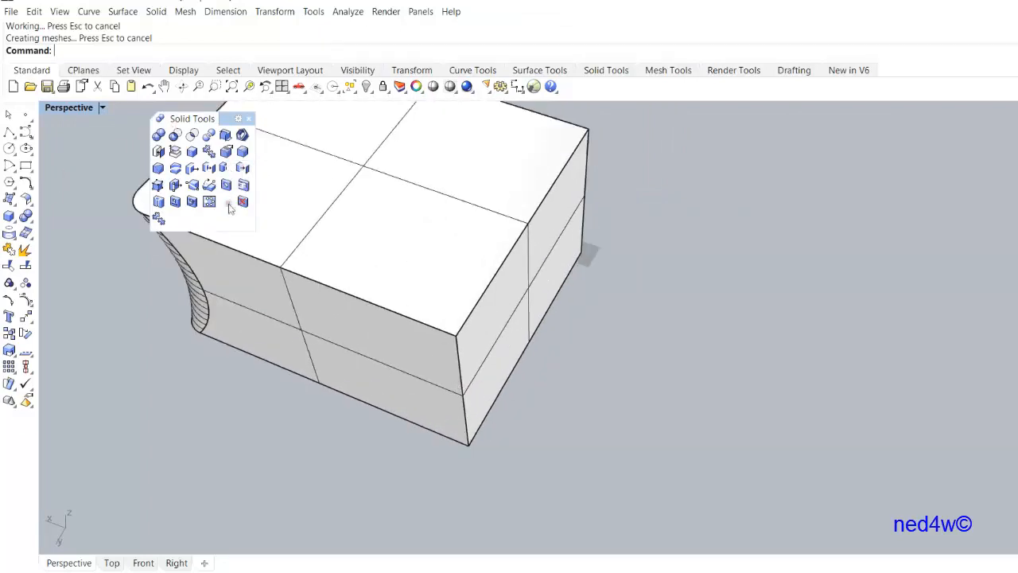
pyautogui.rightClick(243, 152)
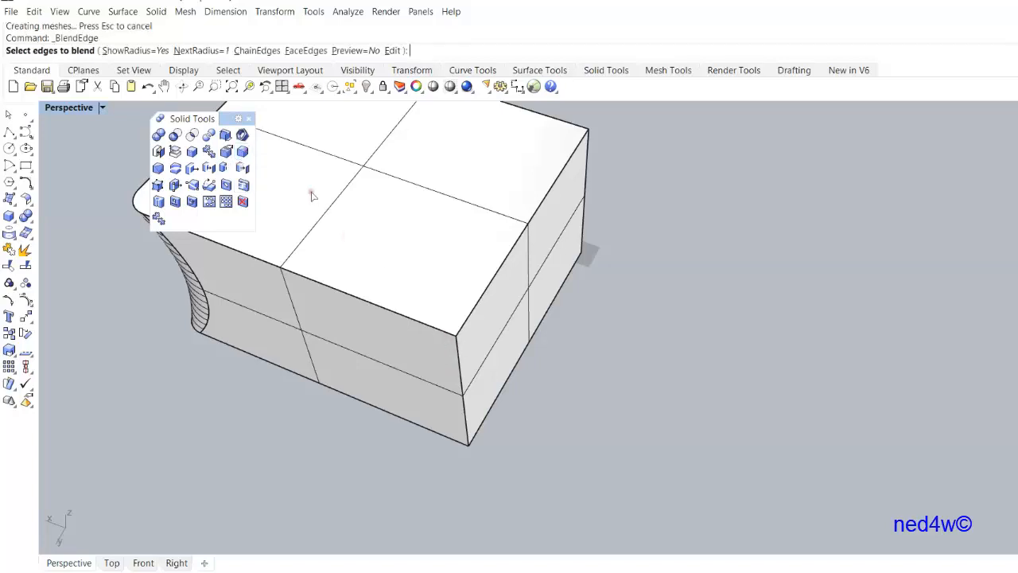
pyautogui.click(243, 152)
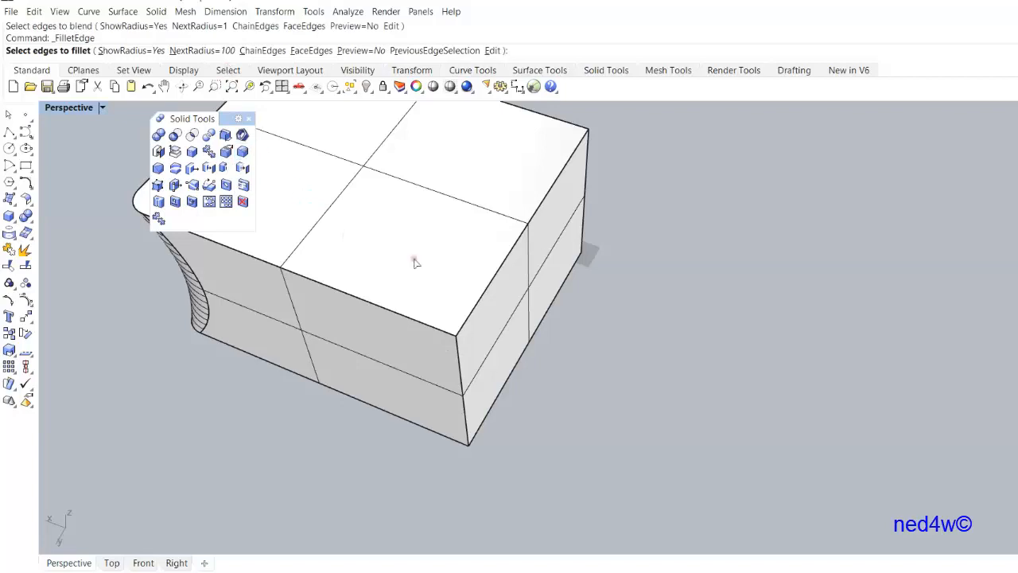
pyautogui.click(460, 373)
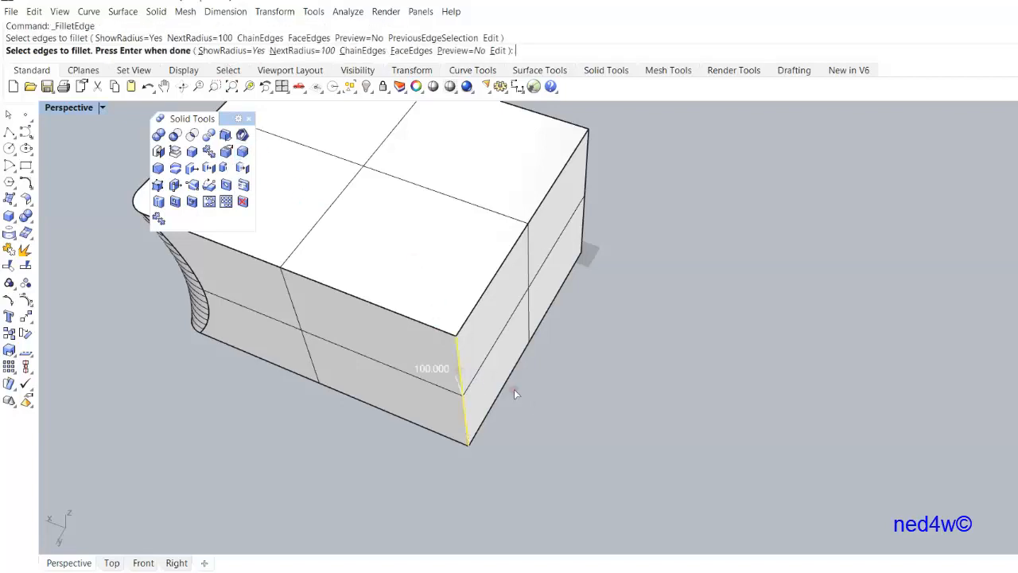
pyautogui.rightClick(540, 409)
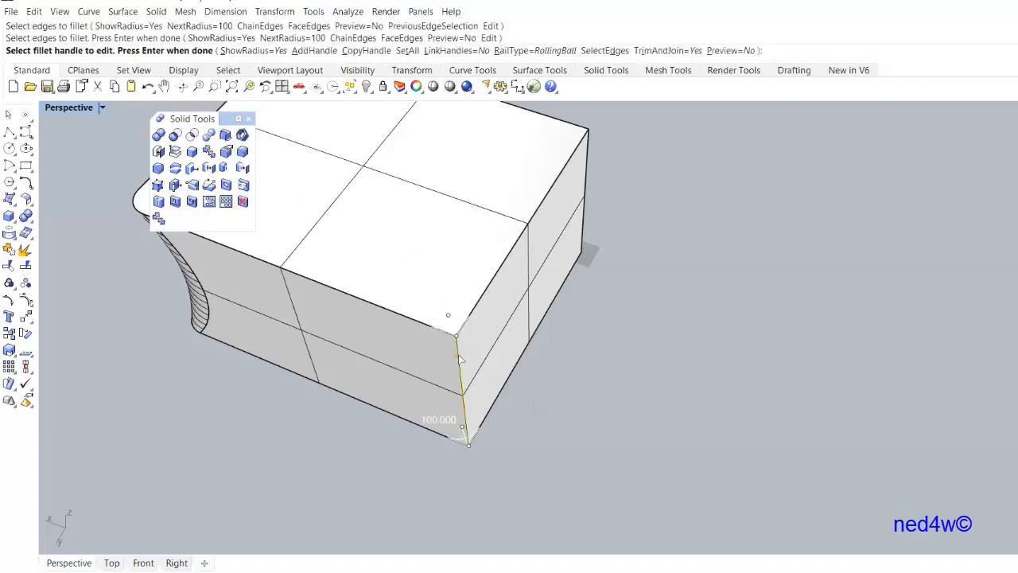
pyautogui.scroll(-2, 460, 362)
pyautogui.scroll(4, 460, 362)
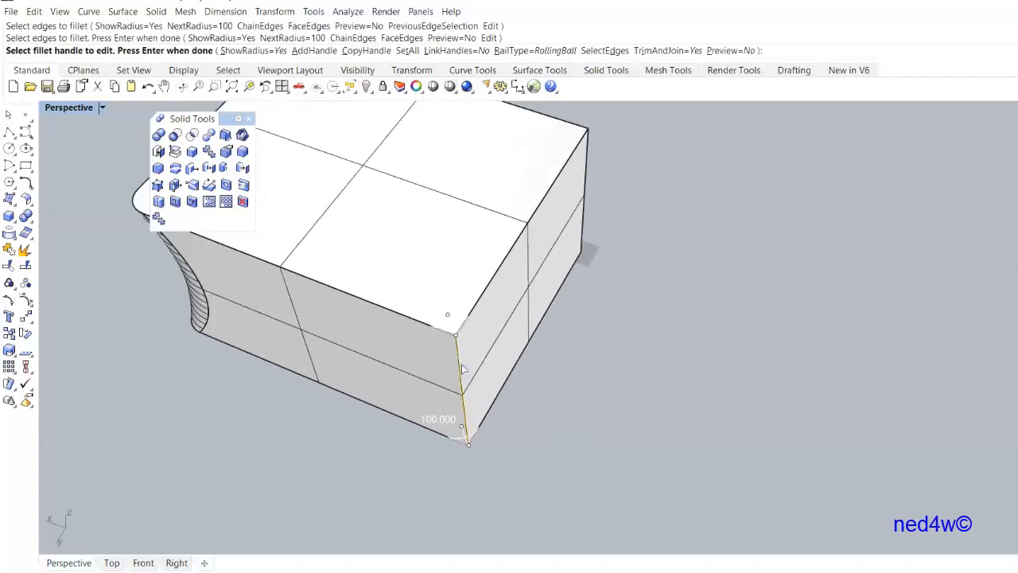
pyautogui.click(309, 53)
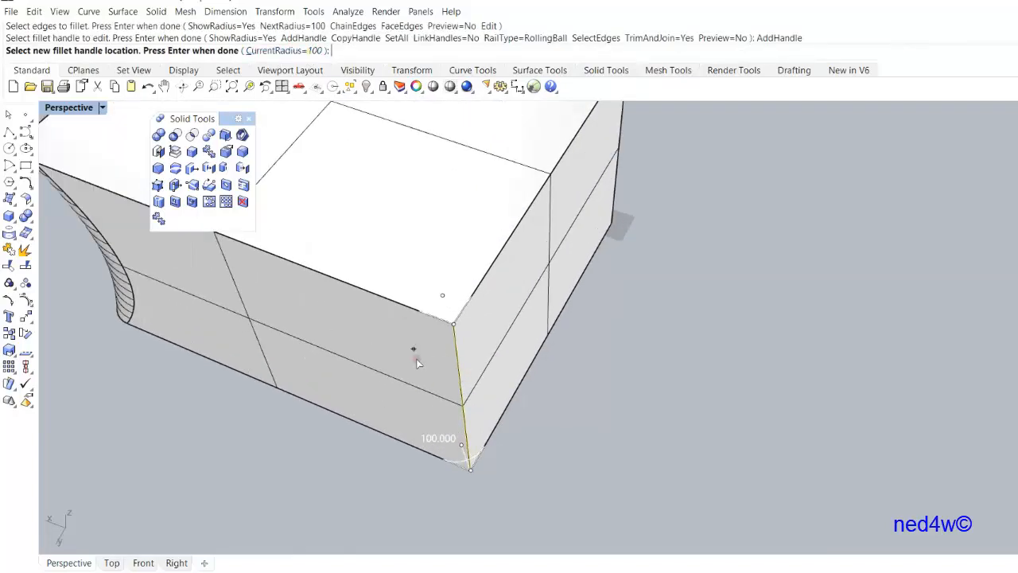
pyautogui.click(462, 405)
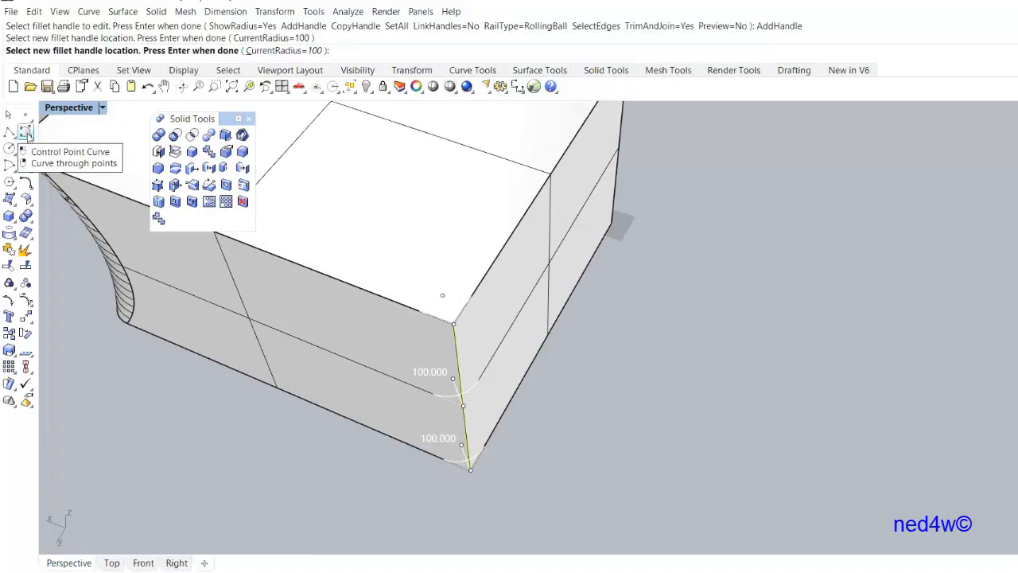
pyautogui.click(8, 115)
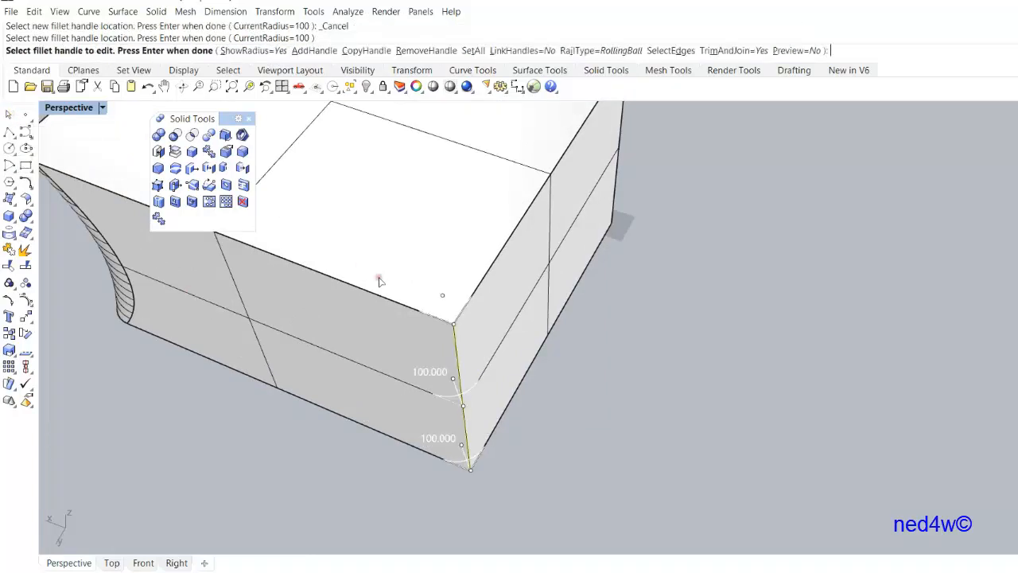
# - Enlarge the top handle's fillet radius, set the bottom handle's radius to about 250 mm, and apply the fillet to the third vertical edge
pyautogui.click(443, 297)
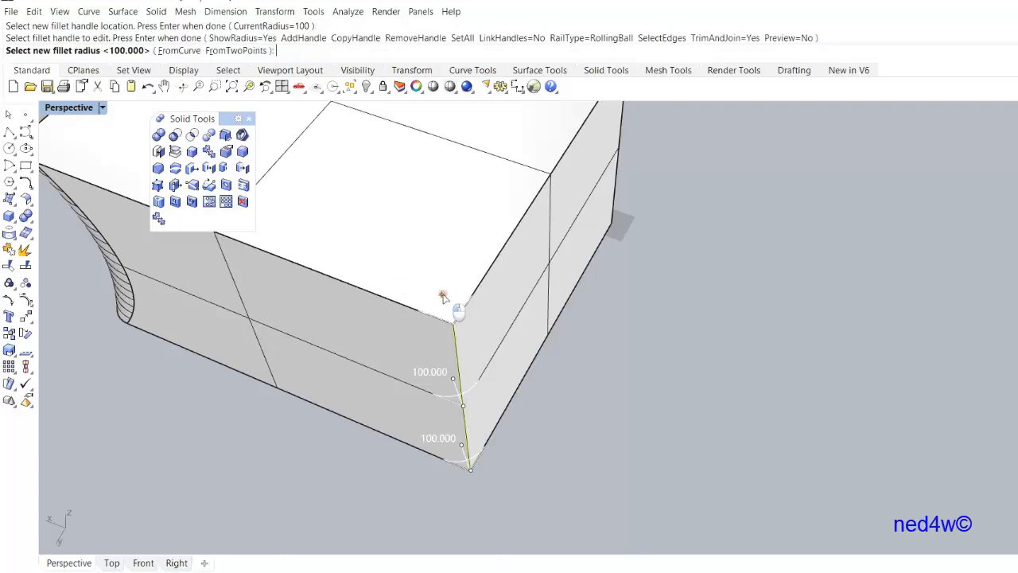
pyautogui.click(426, 254)
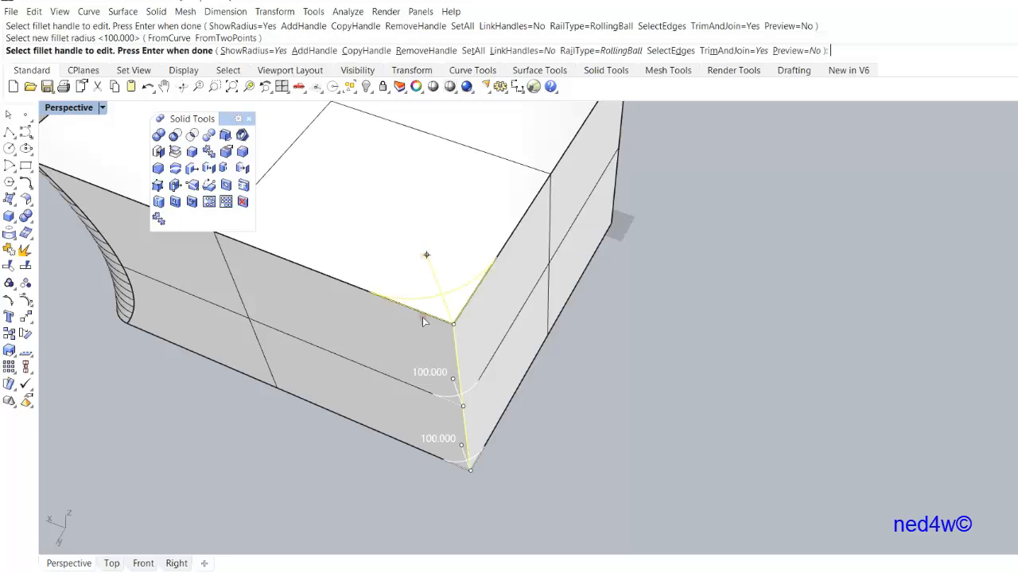
pyautogui.click(465, 448)
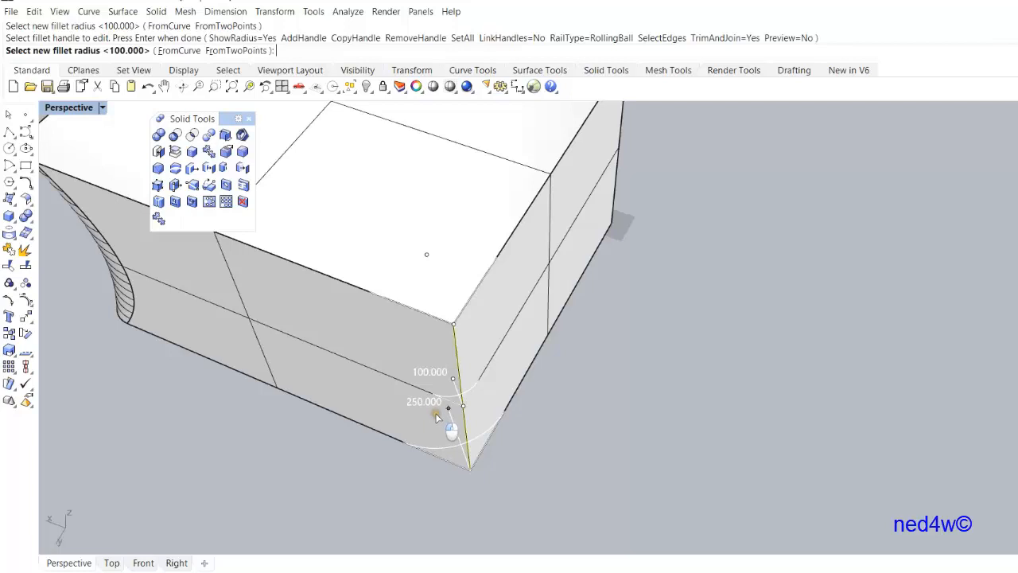
pyautogui.click(436, 414)
pyautogui.scroll(-7, 436, 413)
pyautogui.rightClick(566, 390)
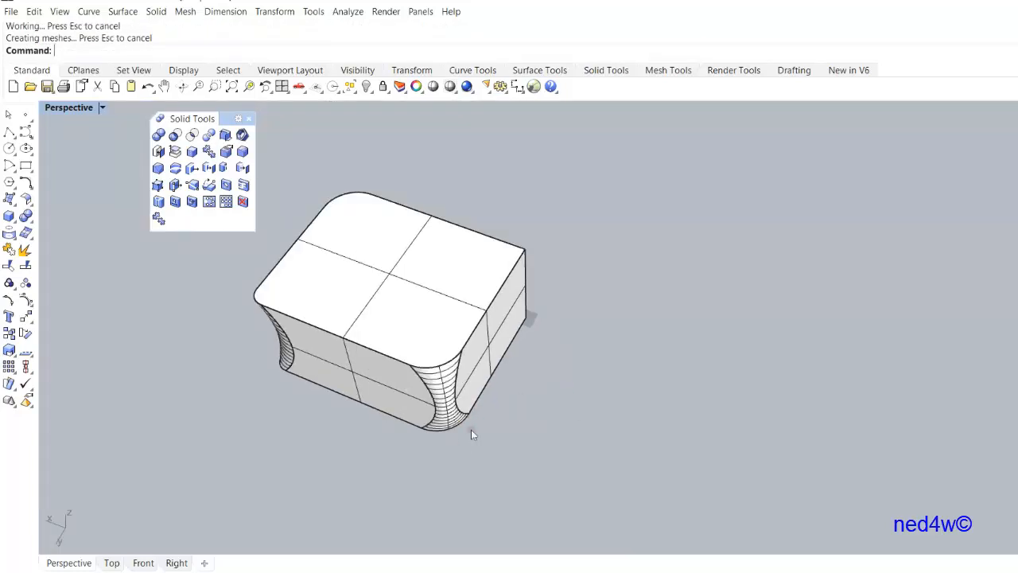
# - Begin a 100 mm edge fillet on the last unfilleted vertical edge of the box
pyautogui.moveTo(517, 430); pyautogui.dragTo(495, 395, button='right')
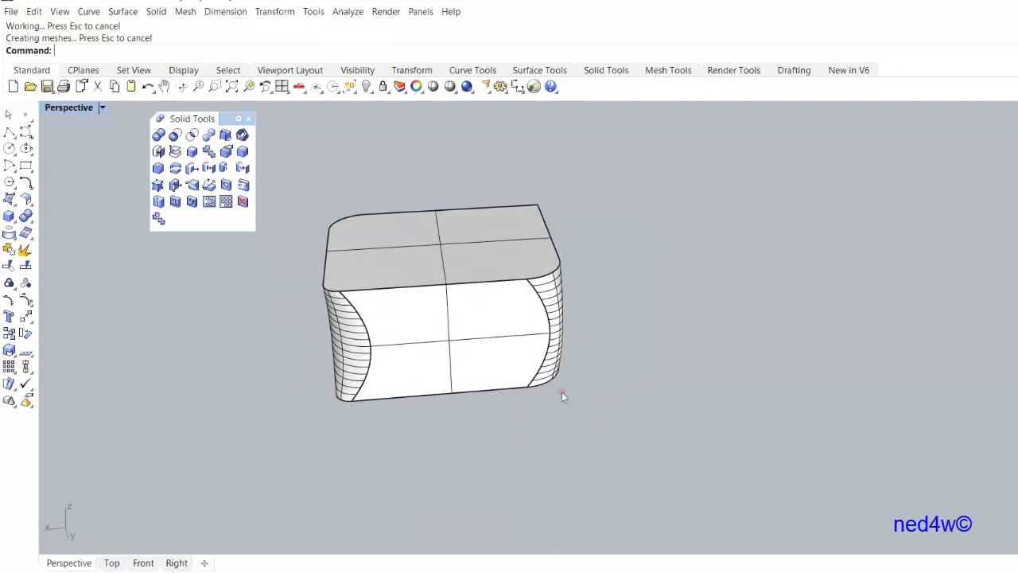
pyautogui.moveTo(561, 394); pyautogui.dragTo(254, 436, button='right')
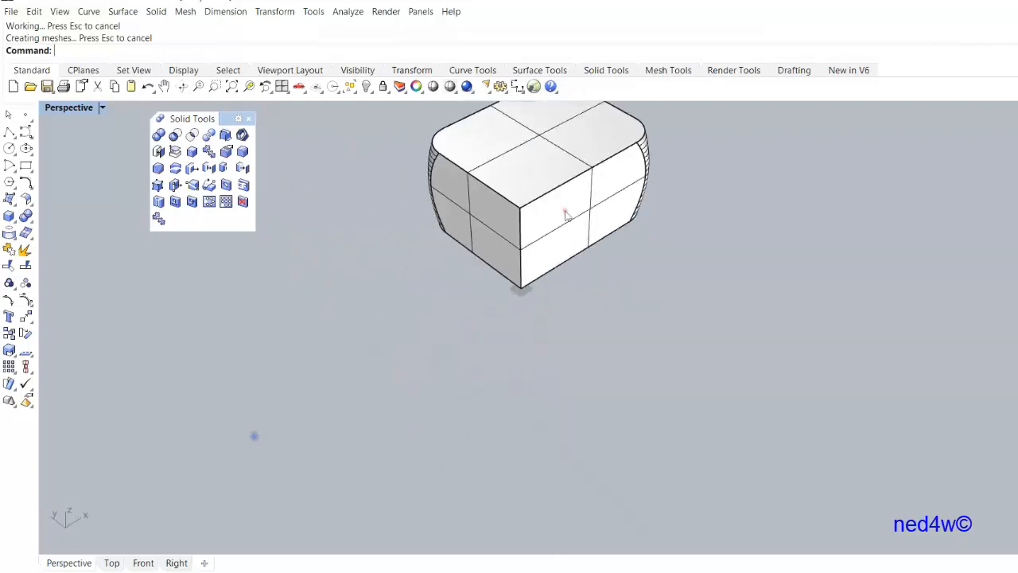
pyautogui.scroll(-3, 545, 211)
pyautogui.scroll(8, 529, 216)
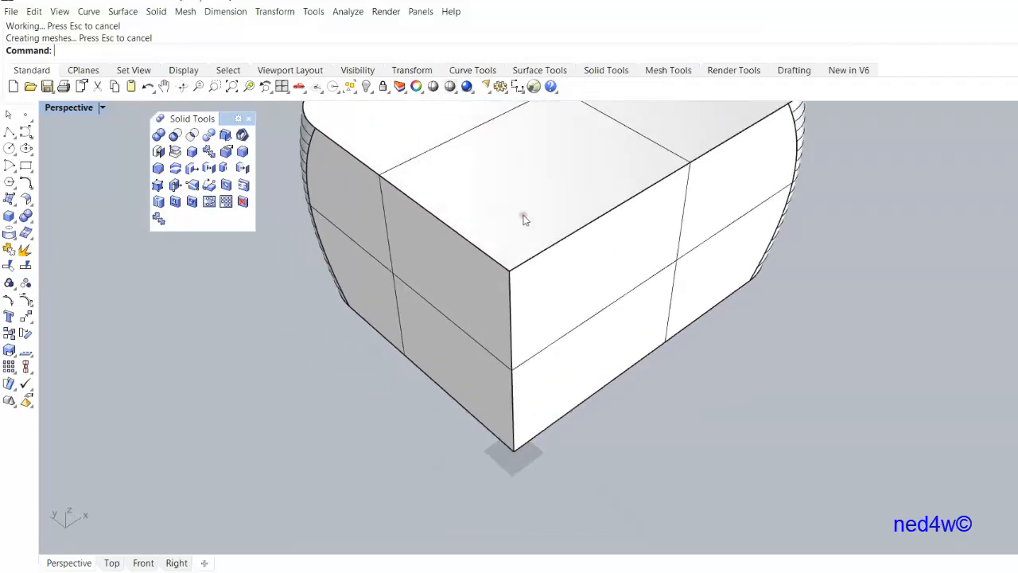
pyautogui.click(242, 152)
pyautogui.click(511, 328)
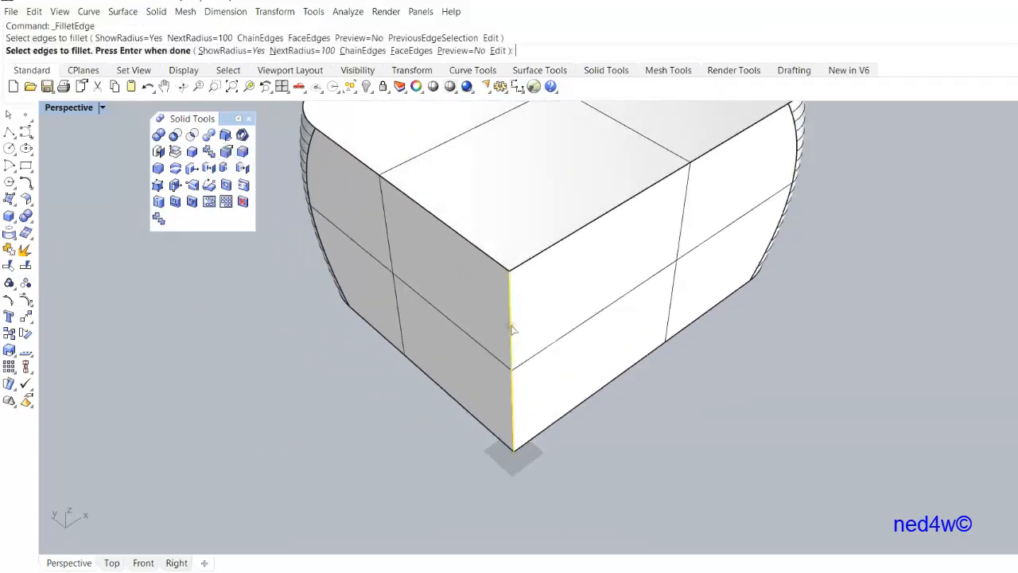
pyautogui.press('Return')
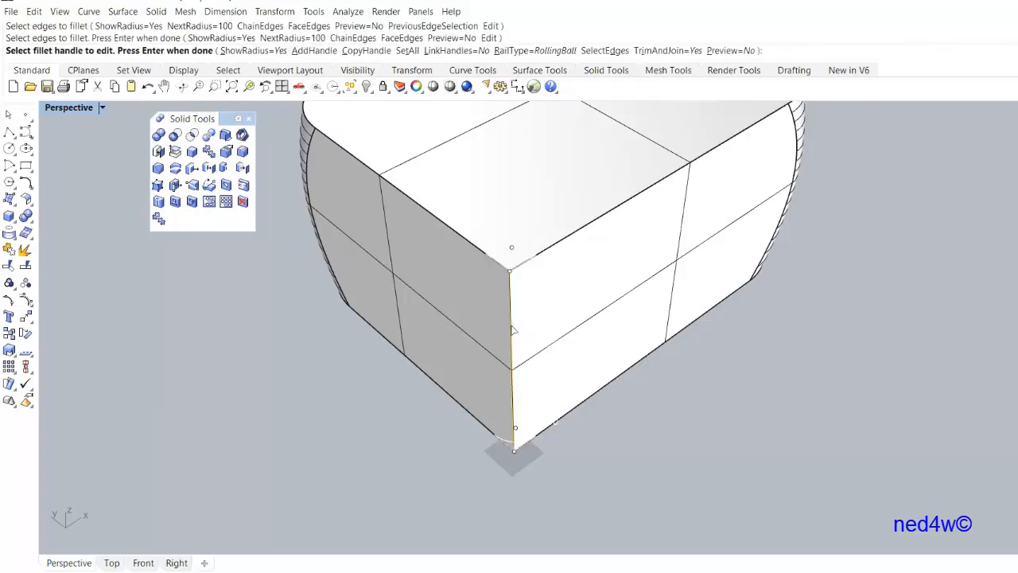
# - Enlarge the fillet radius of the top handle to about 201 mm and the bottom handle by a similar amount
pyautogui.click(513, 250)
pyautogui.click(516, 226)
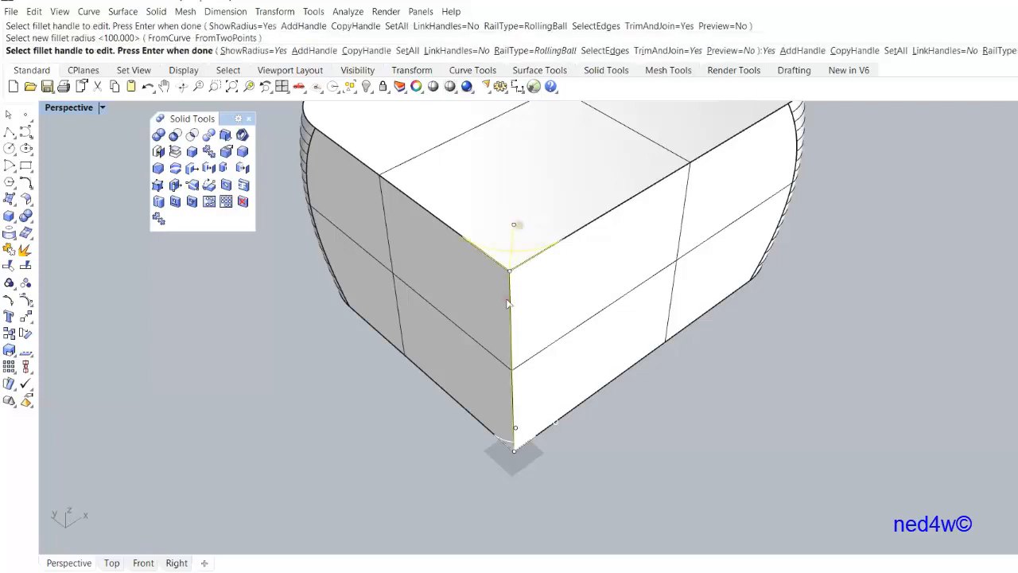
pyautogui.click(515, 428)
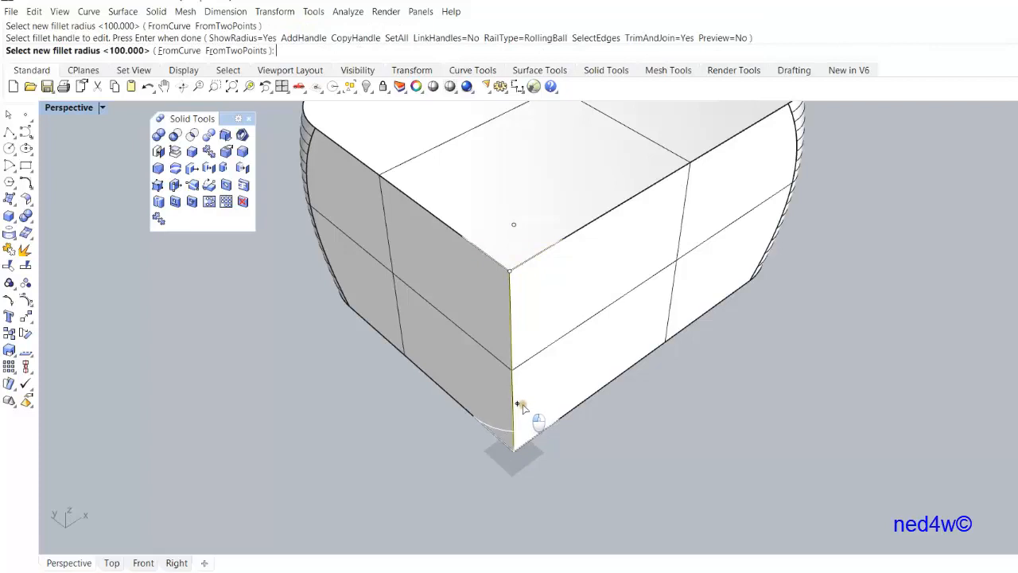
pyautogui.click(521, 408)
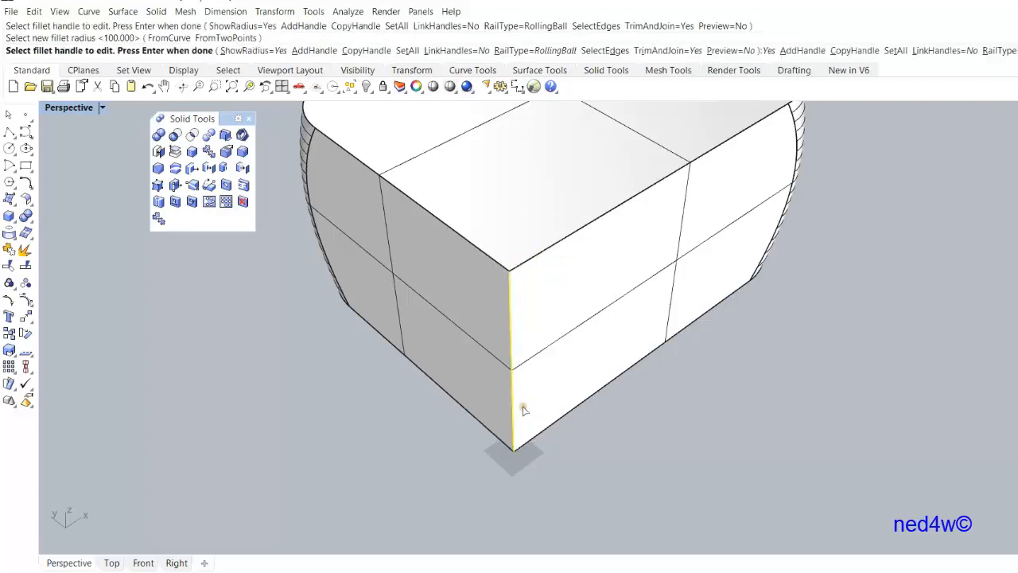
# - Adjust the top handle's fillet radius to about 203 mm and apply the fillet to the fourth vertical edge
pyautogui.click(513, 228)
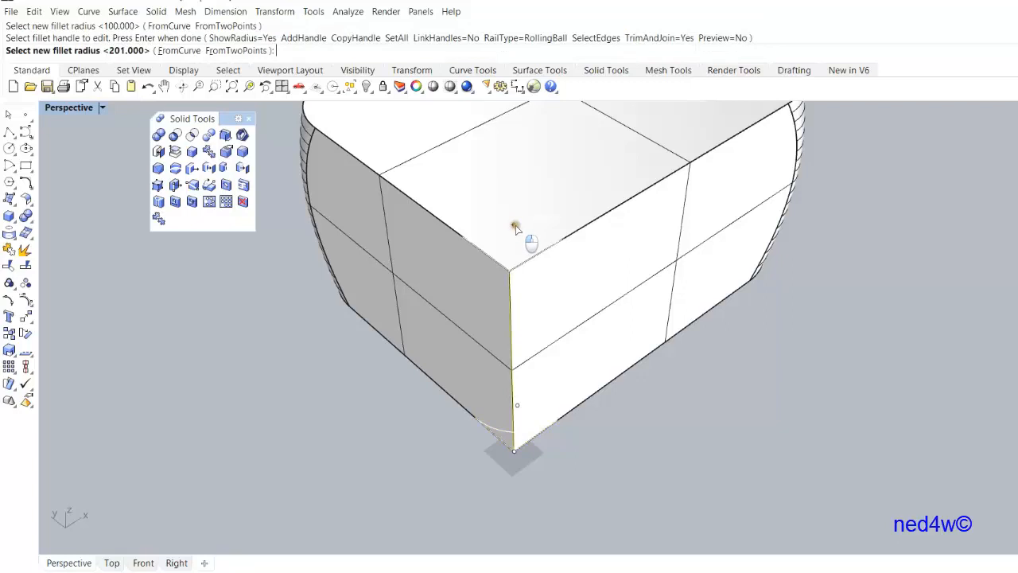
pyautogui.click(514, 229)
pyautogui.click(515, 230)
pyautogui.click(515, 229)
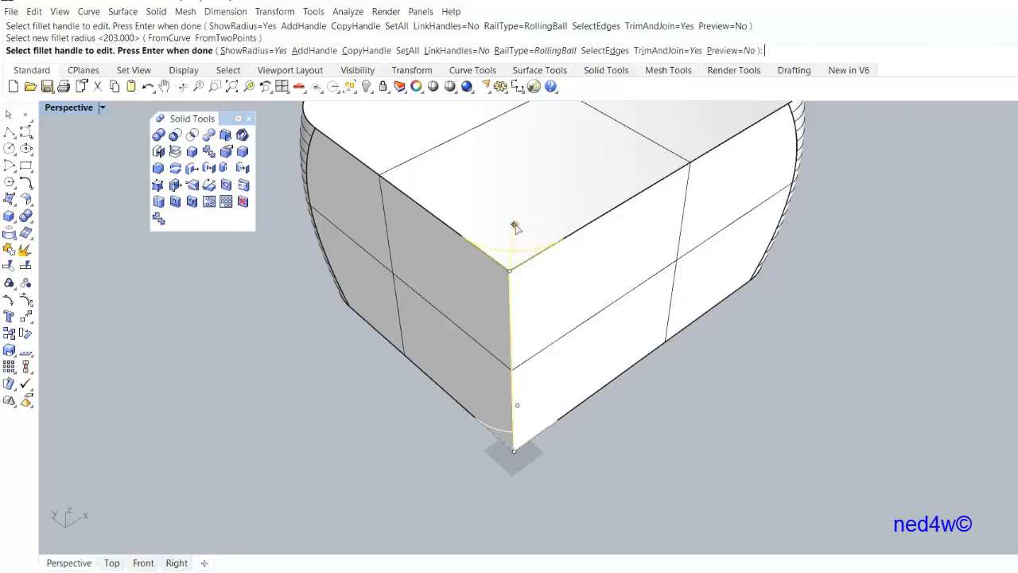
pyautogui.click(514, 229)
pyautogui.scroll(5, 513, 229)
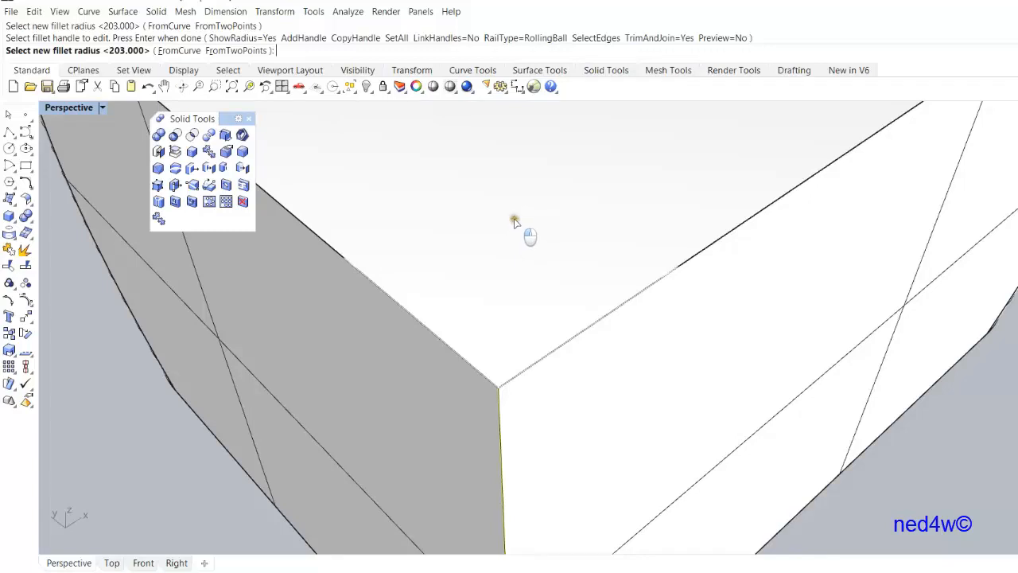
pyautogui.click(513, 222)
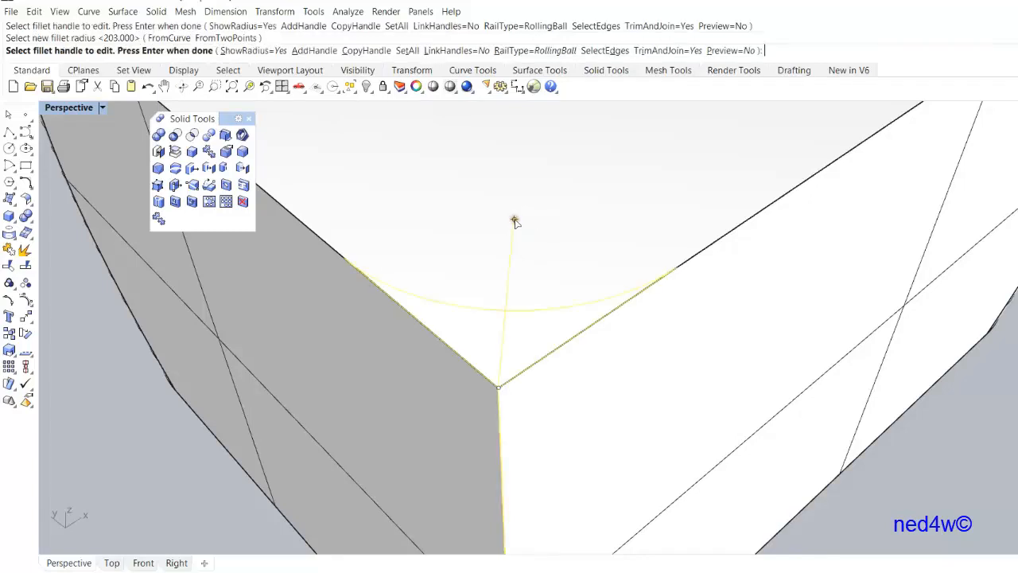
pyautogui.press('Return')
pyautogui.scroll(-8, 557, 296)
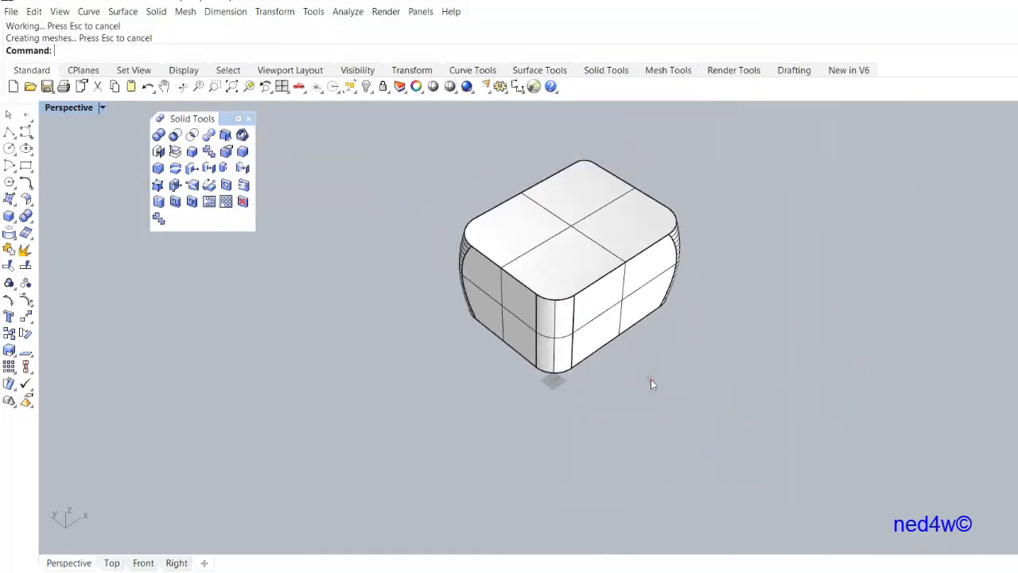
# - Copy the filleted box and paste a duplicate in place
pyautogui.moveTo(673, 347); pyautogui.dragTo(895, 302, button='right')
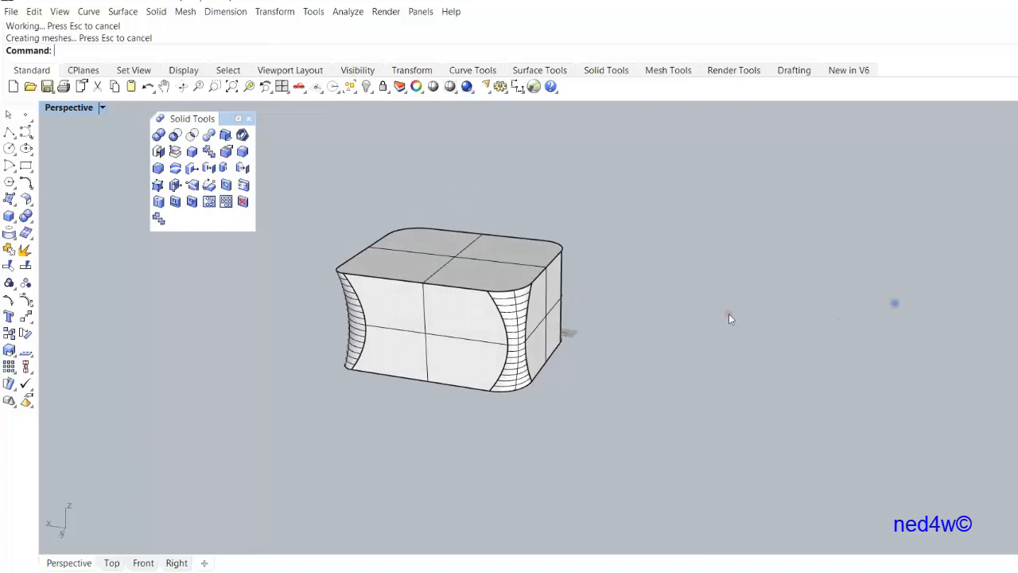
pyautogui.moveTo(568, 310)
pyautogui.mouseDown(button='right')
pyautogui.moveTo(591, 298)
pyautogui.moveTo(580, 348)
pyautogui.moveTo(586, 302)
pyautogui.moveTo(573, 307)
pyautogui.mouseUp(button='right')
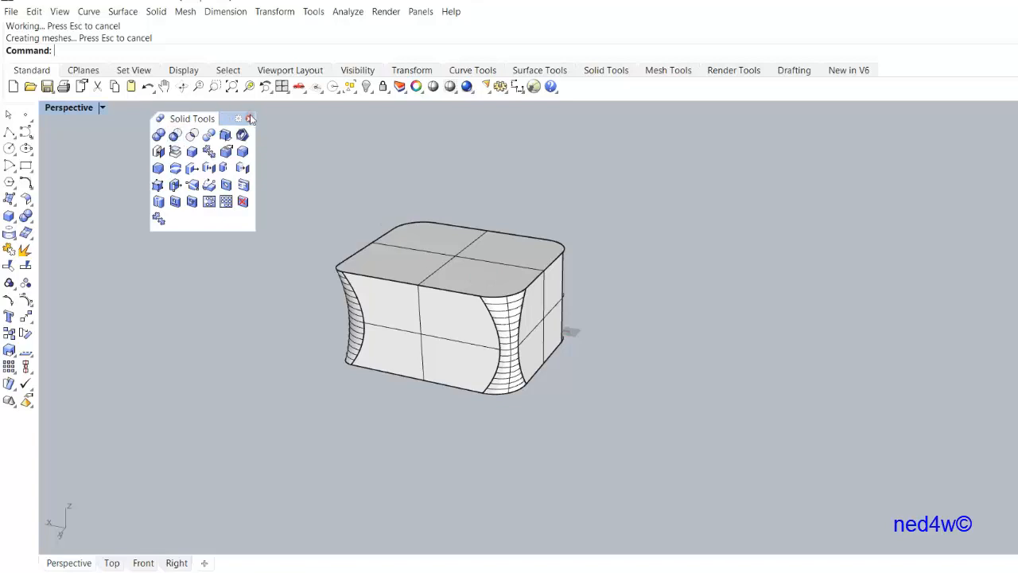
pyautogui.click(426, 261)
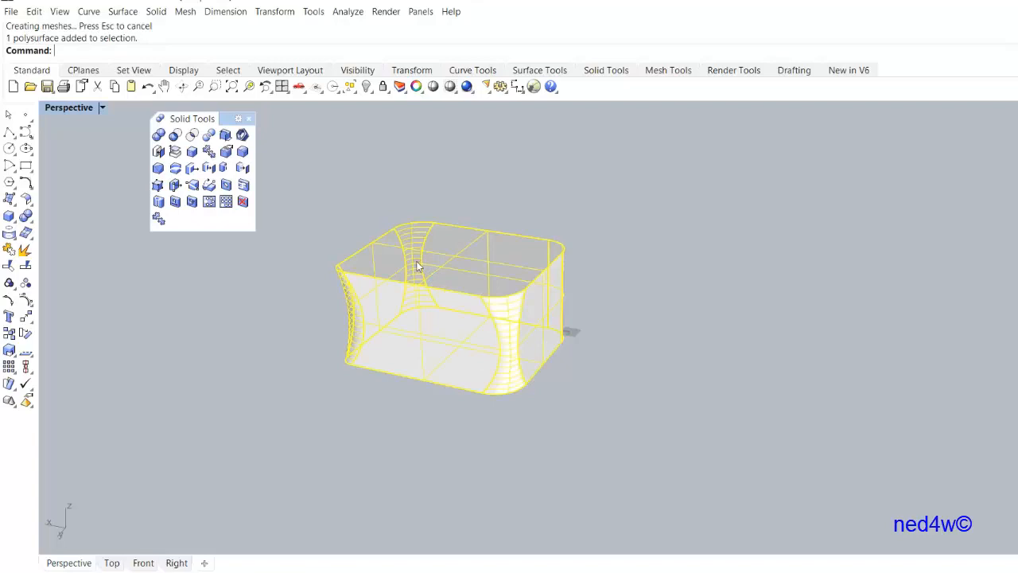
pyautogui.hotkey('ctrl', 'c')
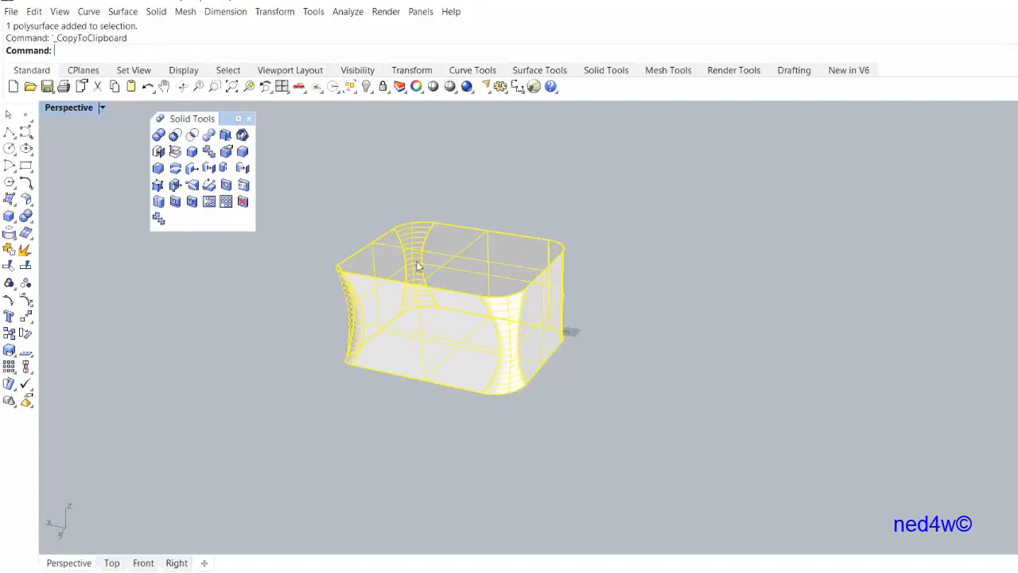
pyautogui.hotkey('ctrl', 'v')
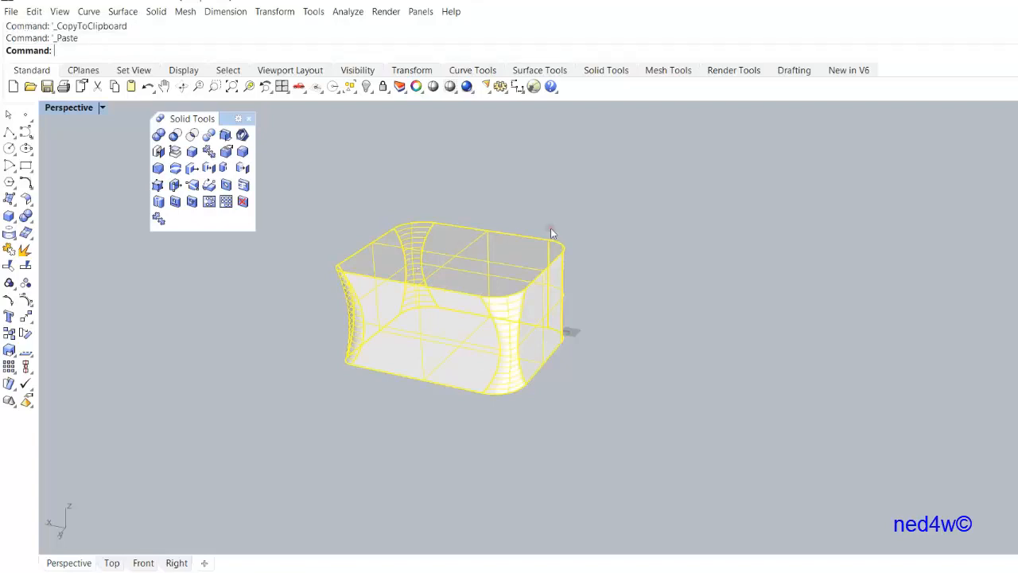
# - Move the pasted box in the Front view diagonally up and in the positive X direction, off the original
pyautogui.doubleClick(64, 107)
pyautogui.scroll(-6, 431, 411)
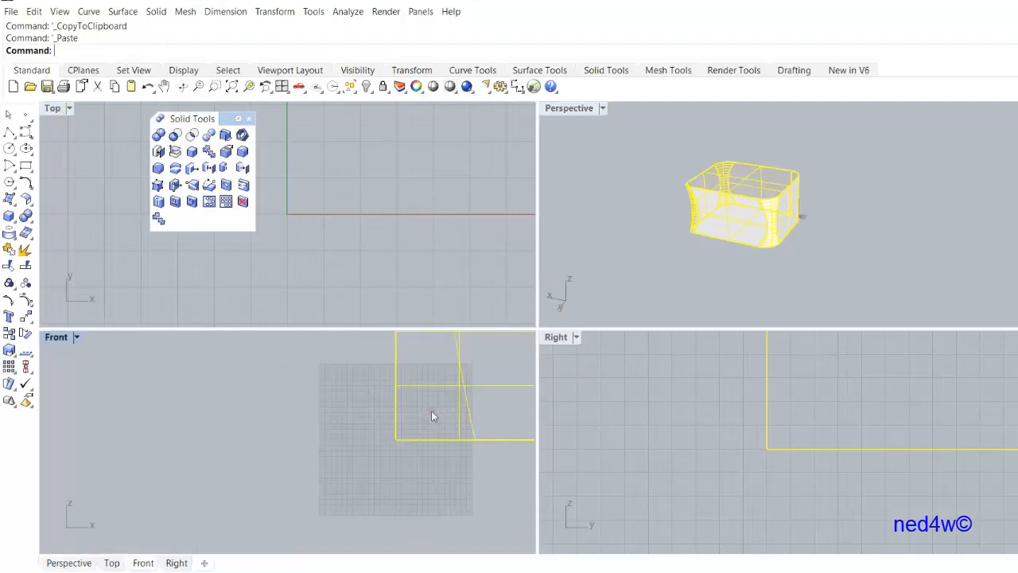
pyautogui.scroll(-8, 482, 389)
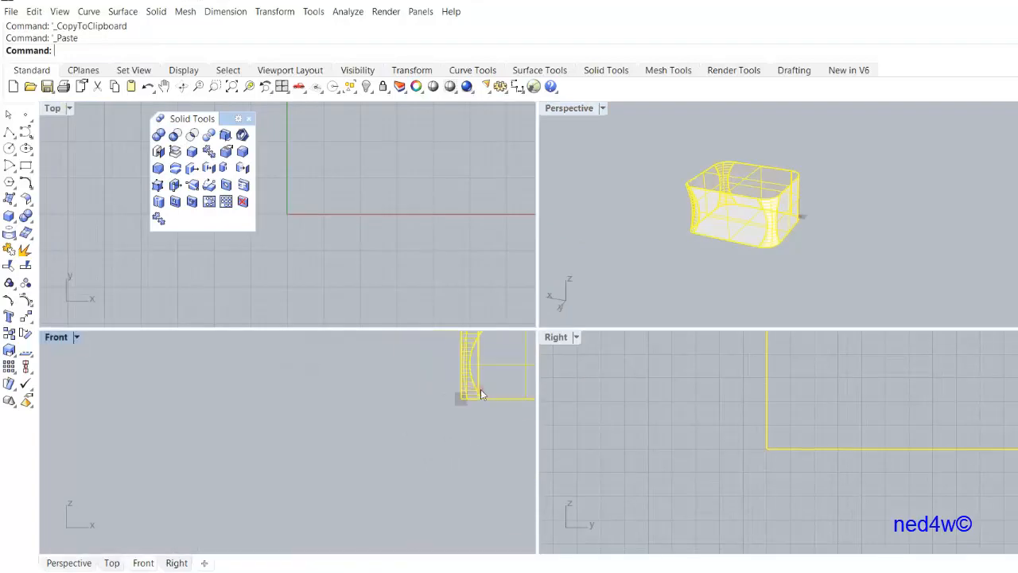
pyautogui.scroll(8, 512, 384)
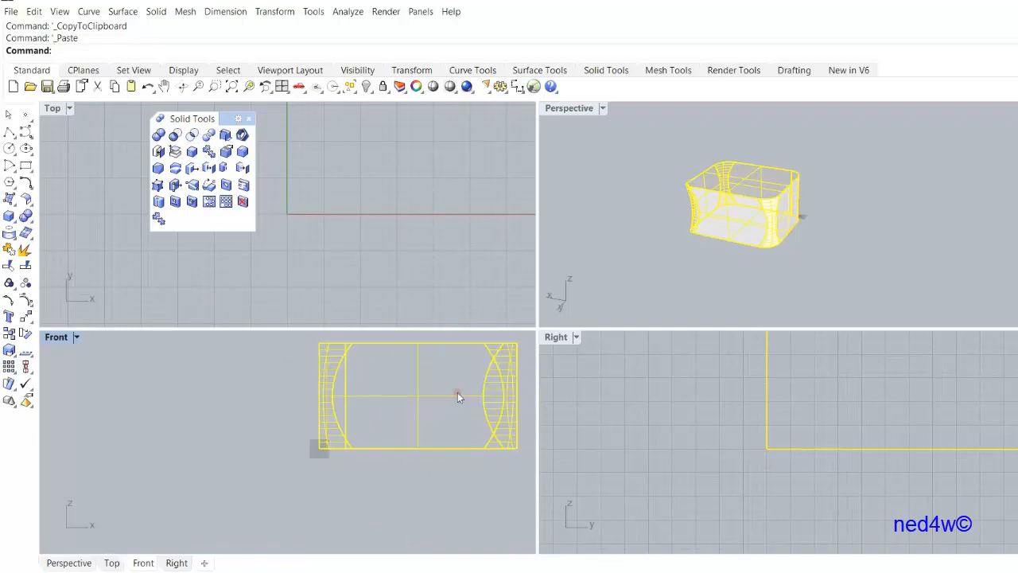
pyautogui.moveTo(458, 395); pyautogui.dragTo(522, 341)
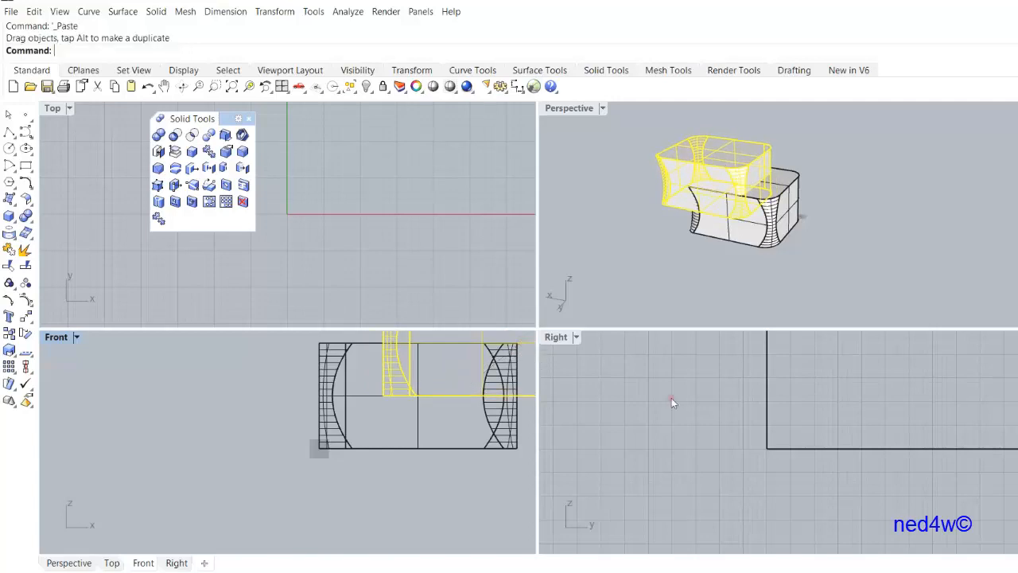
# - Reposition the copied box in the Right and Top views so it overlaps the original box's corner toward negative X and negative Y
pyautogui.scroll(-3, 707, 438)
pyautogui.scroll(-5, 710, 431)
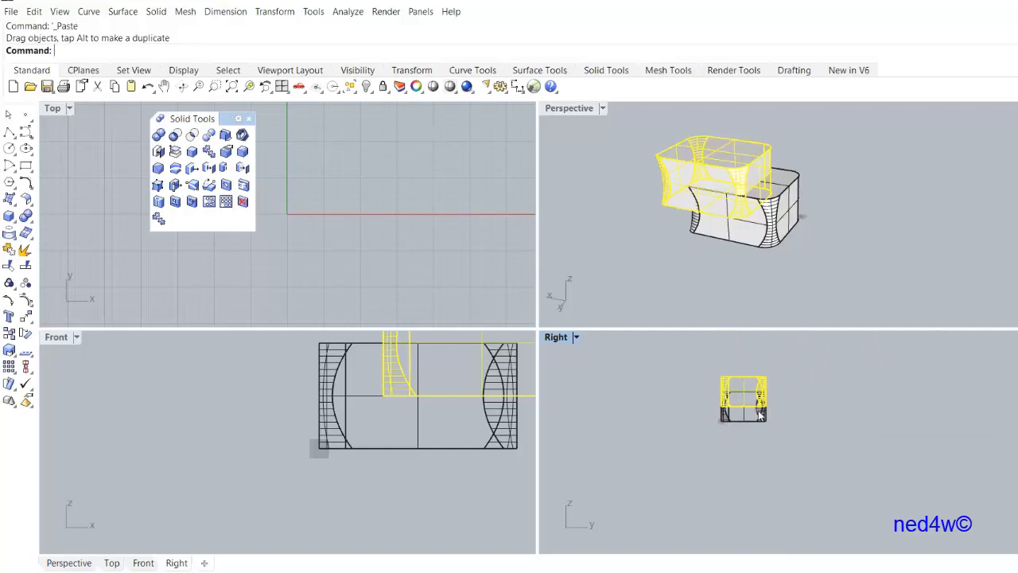
pyautogui.moveTo(727, 389); pyautogui.dragTo(685, 383)
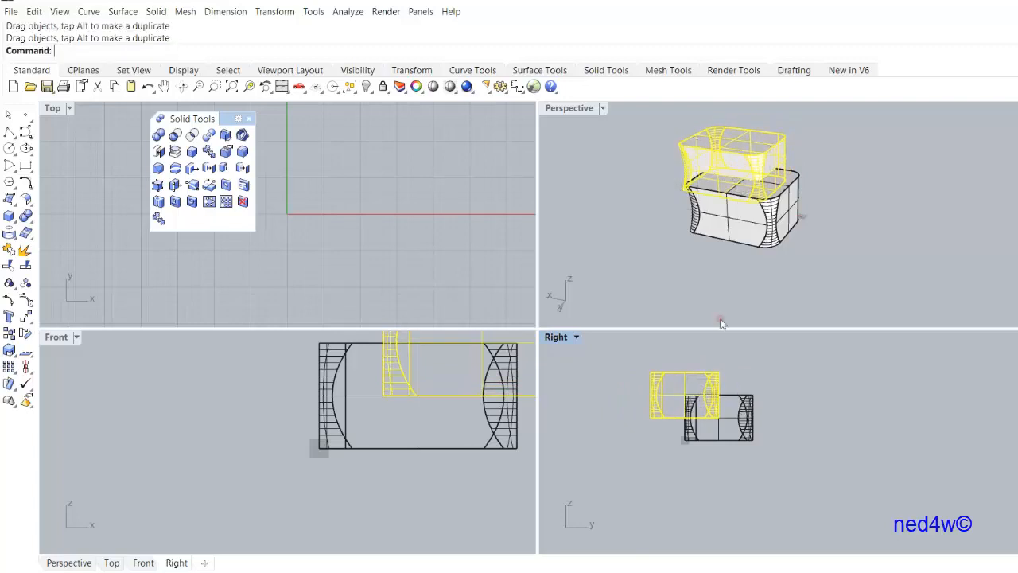
pyautogui.scroll(-6, 473, 390)
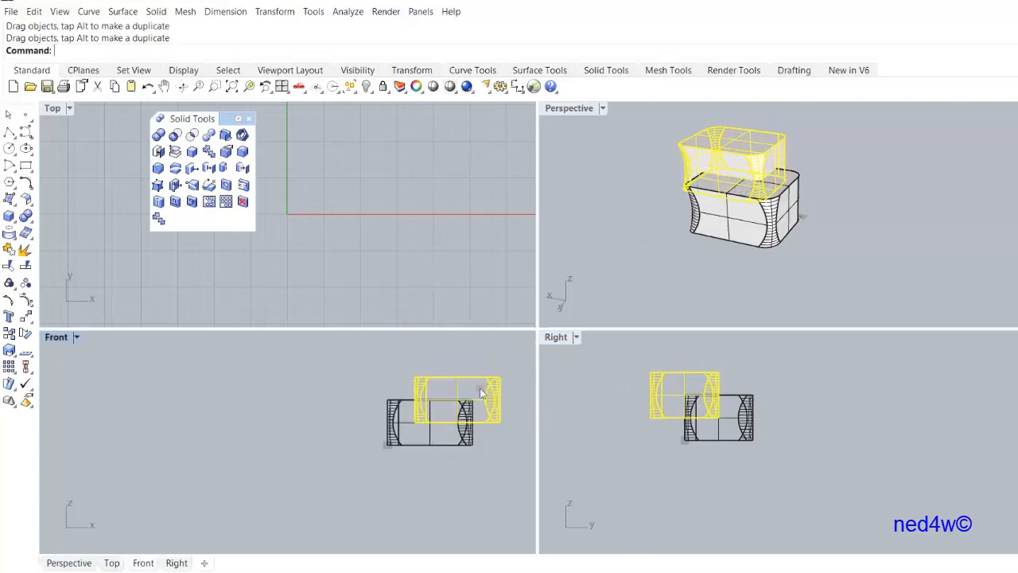
pyautogui.scroll(5, 484, 391)
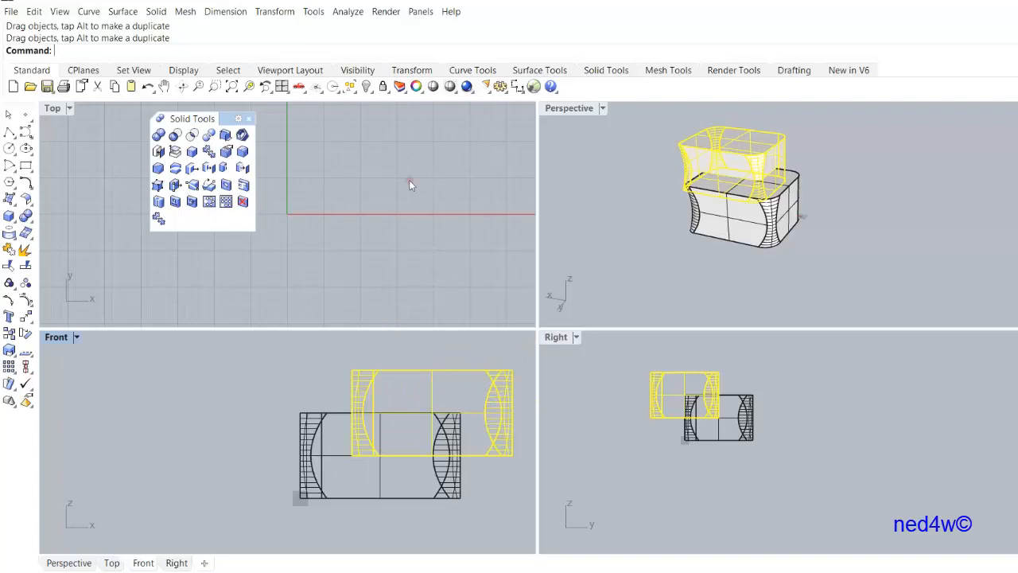
pyautogui.scroll(-10, 409, 181)
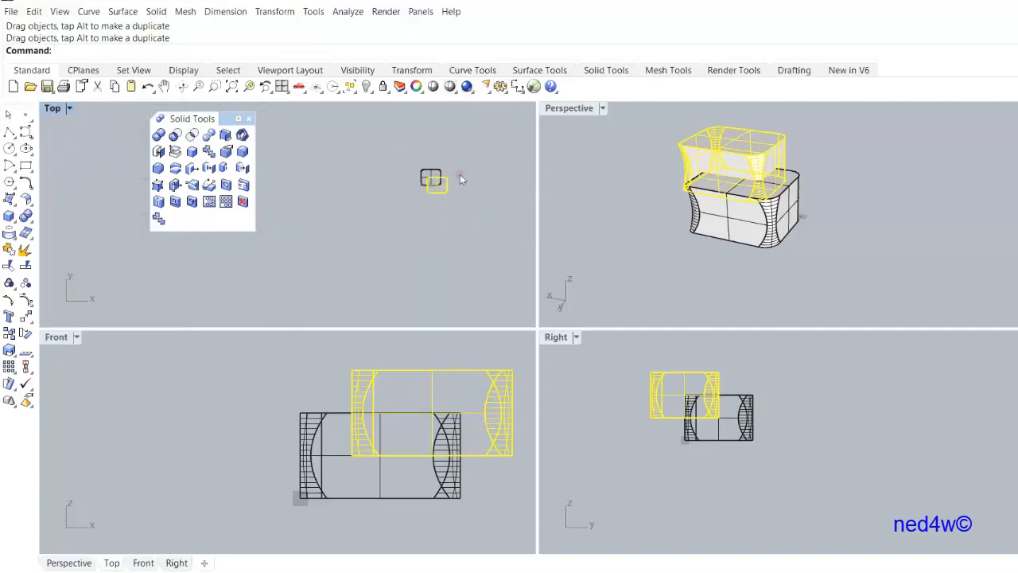
pyautogui.scroll(10, 460, 179)
pyautogui.moveTo(460, 253); pyautogui.dragTo(455, 179)
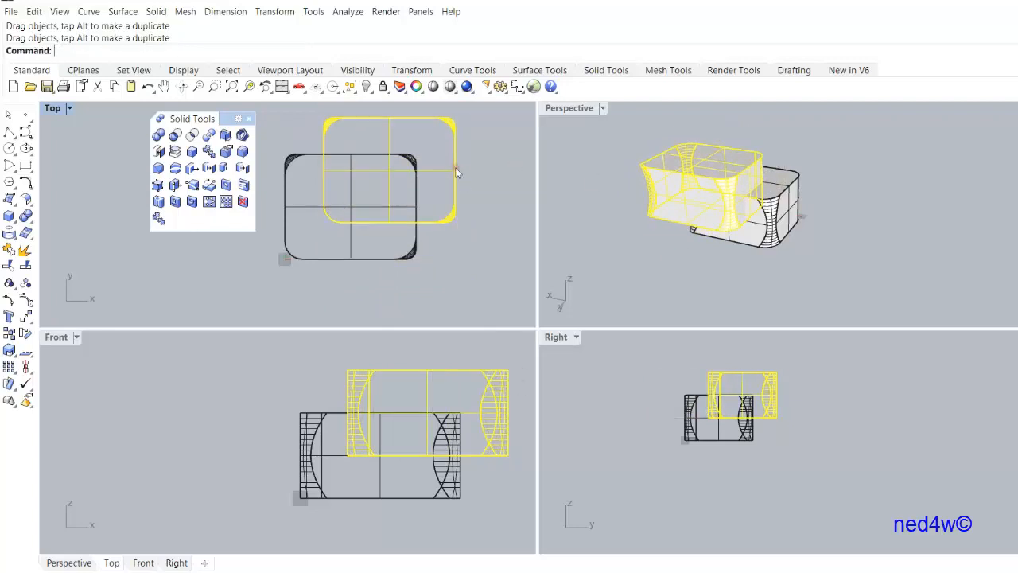
pyautogui.moveTo(456, 172); pyautogui.dragTo(359, 247)
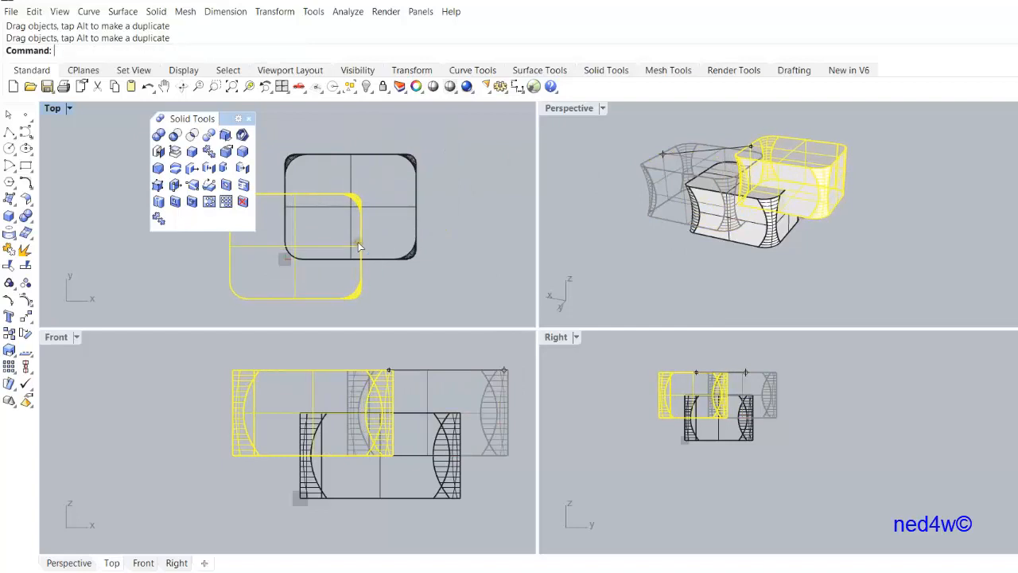
pyautogui.moveTo(358, 288); pyautogui.dragTo(379, 278)
pyautogui.click(803, 244)
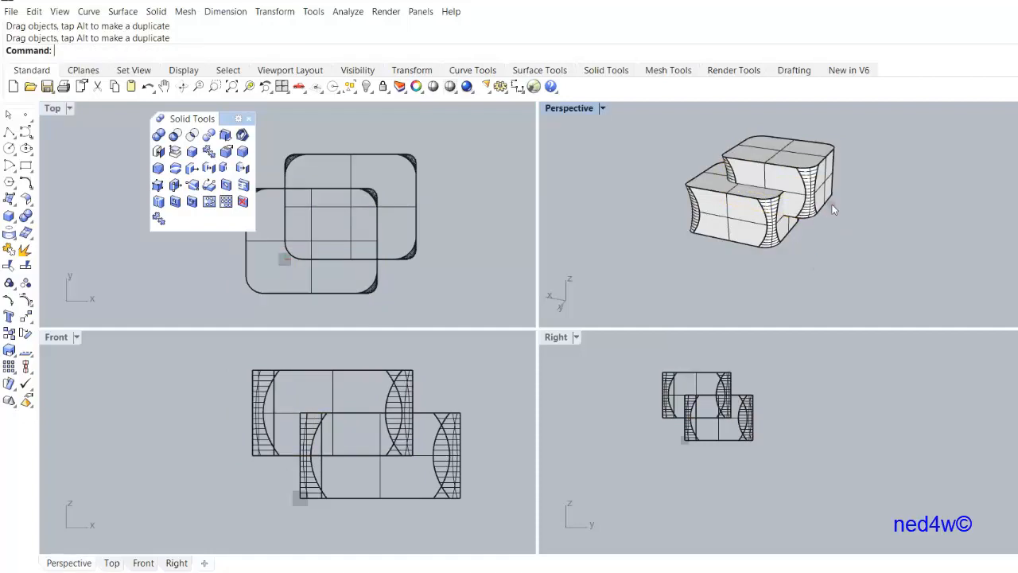
# - Maximize the Perspective viewport so it shows both overlapping boxes
pyautogui.moveTo(856, 203); pyautogui.dragTo(1010, 218, button='right')
pyautogui.scroll(8, 843, 191)
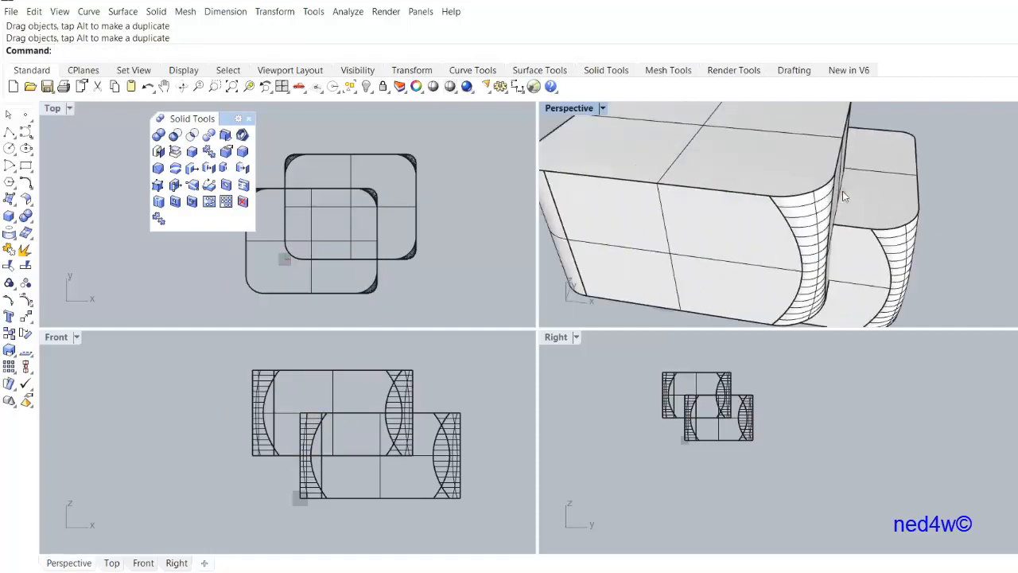
pyautogui.scroll(-6, 855, 208)
pyautogui.moveTo(856, 213)
pyautogui.mouseDown(button='right')
pyautogui.moveTo(890, 227)
pyautogui.moveTo(865, 218)
pyautogui.mouseUp(button='right')
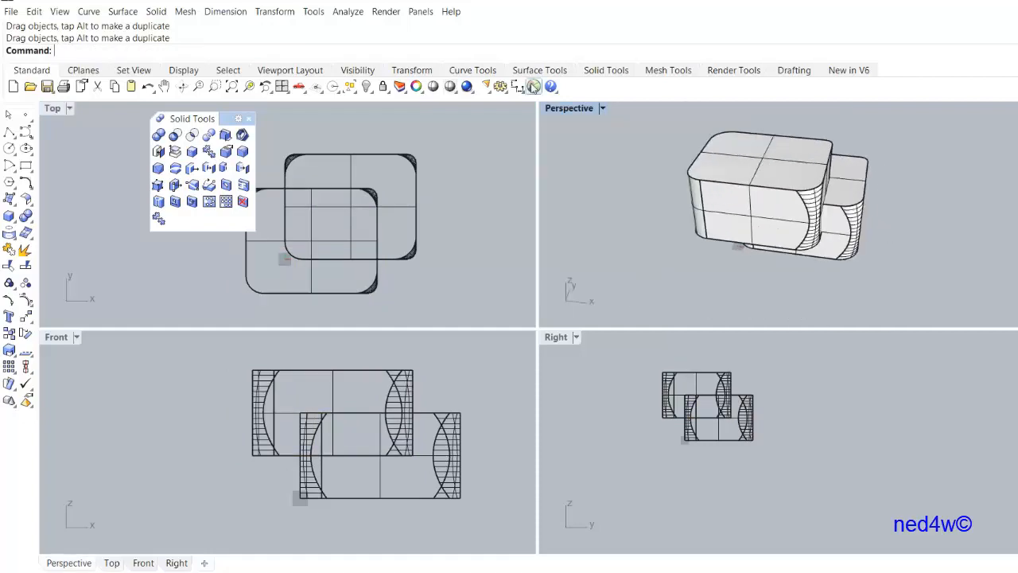
pyautogui.doubleClick(563, 108)
pyautogui.scroll(-3, 686, 344)
pyautogui.scroll(4, 686, 344)
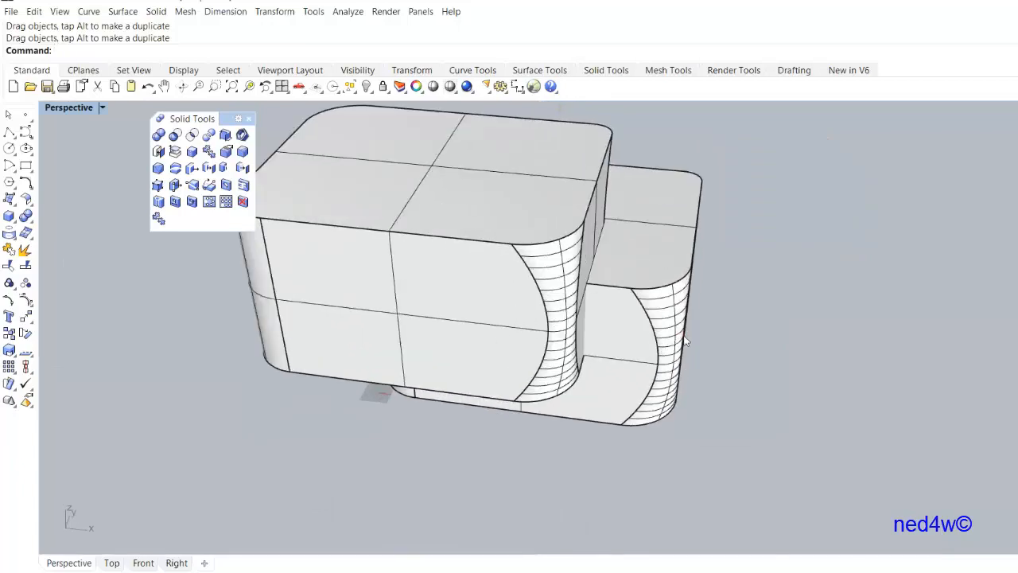
pyautogui.scroll(-1, 685, 344)
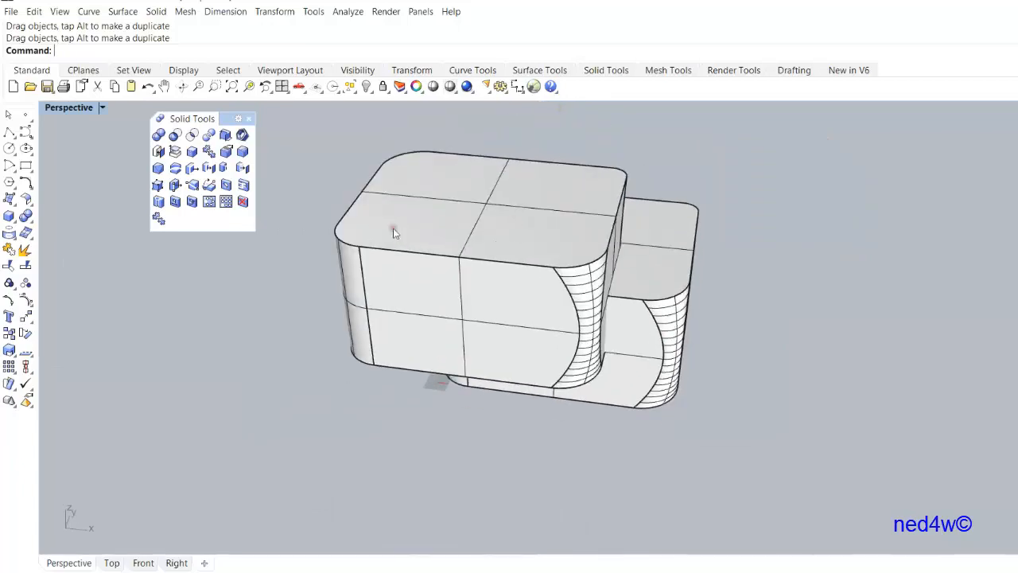
pyautogui.hotkey('ctrl', 'y')
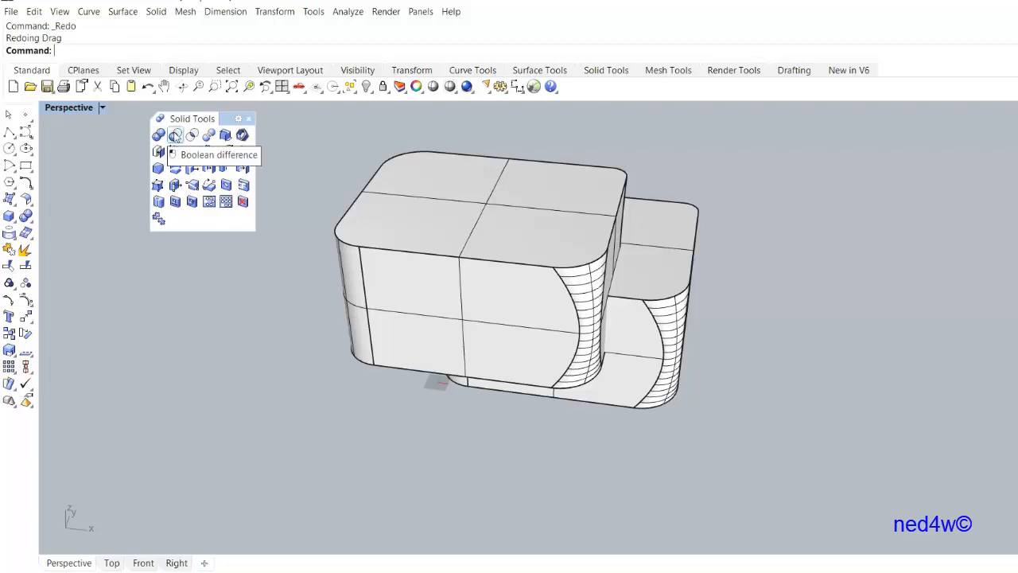
# - Subtract the raised copy from the original lower box with Boolean Difference, using DeleteInput=Yes
pyautogui.click(175, 135)
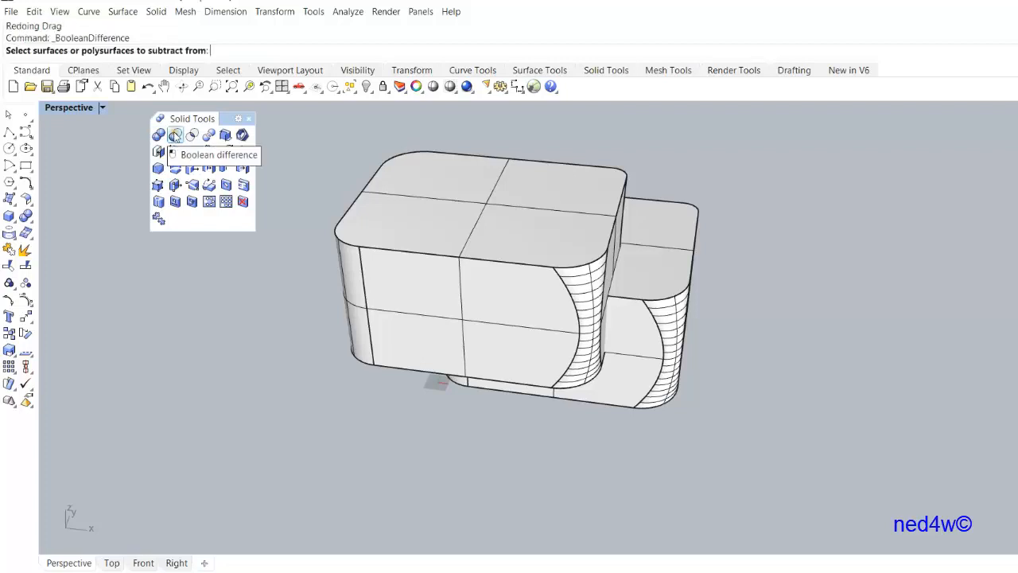
pyautogui.click(678, 230)
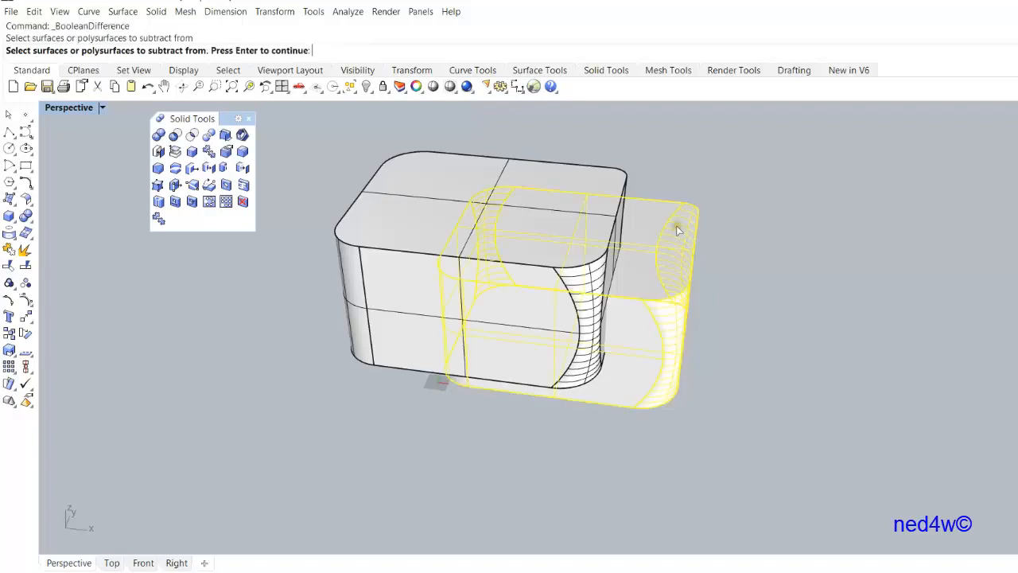
pyautogui.rightClick(751, 195)
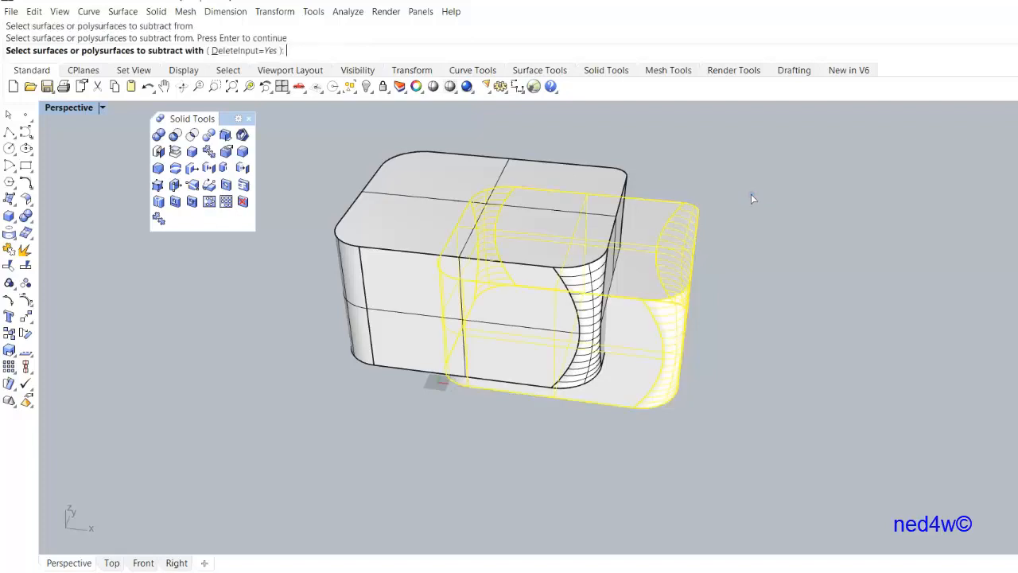
pyautogui.click(438, 171)
pyautogui.rightClick(673, 150)
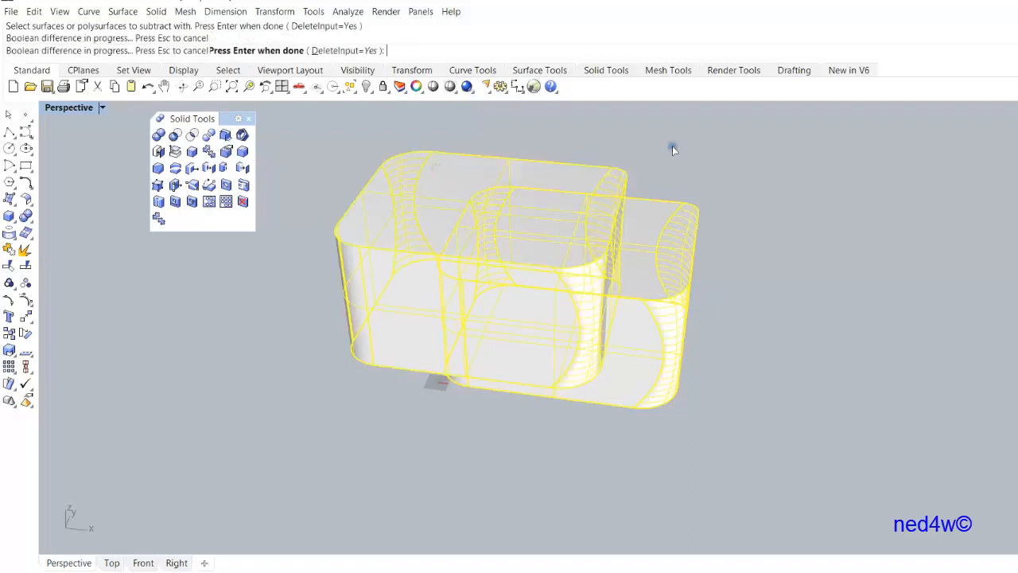
pyautogui.middleClick(550, 378)
pyautogui.click(572, 386)
pyautogui.moveTo(560, 418); pyautogui.dragTo(673, 422, button='right')
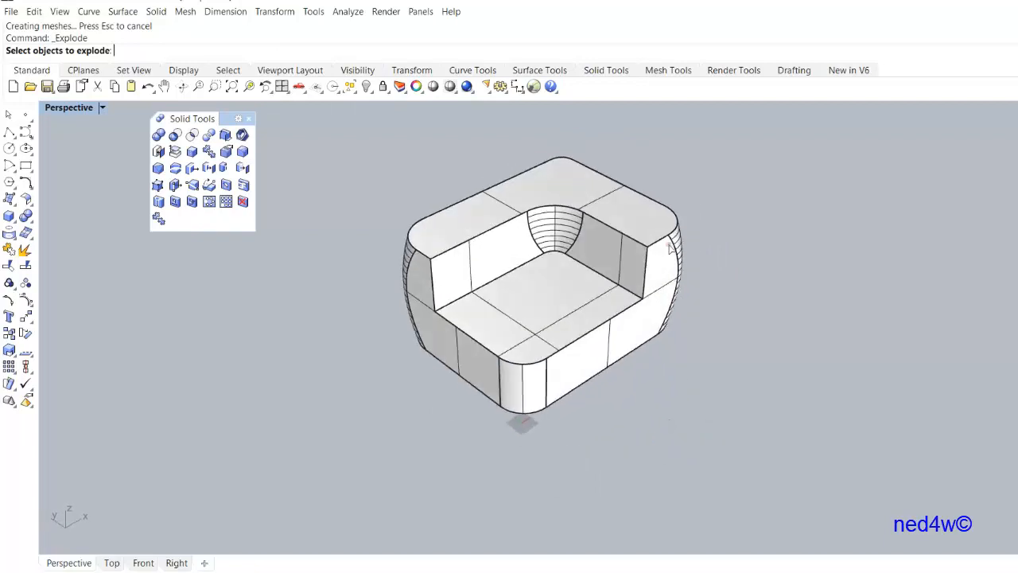
pyautogui.scroll(5, 668, 248)
pyautogui.scroll(-5, 649, 278)
pyautogui.scroll(3, 555, 276)
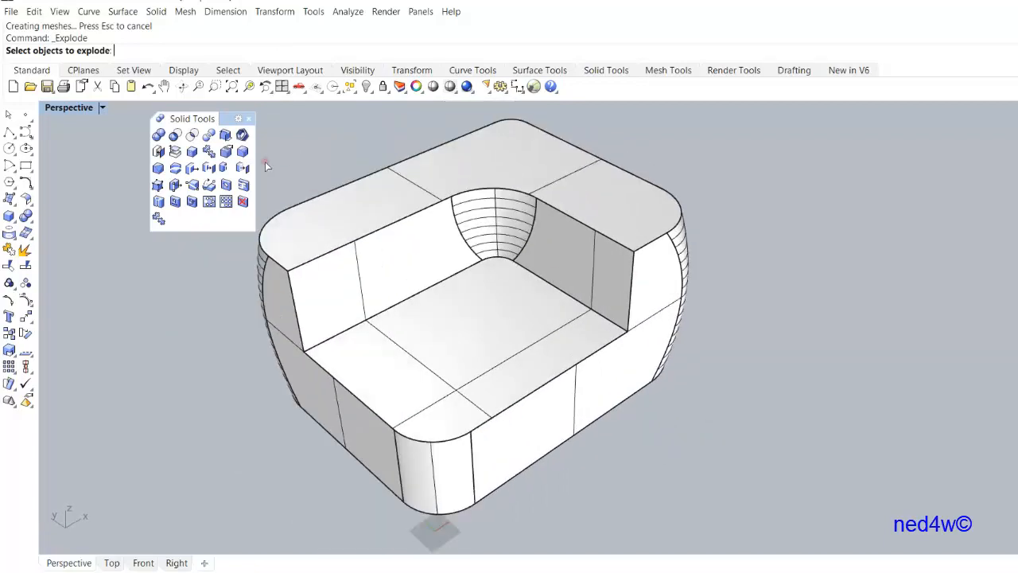
# - Fillet the sharp vertical edge at the end of the shorter raised arm, on the positive X side, with a 100 mm radius
pyautogui.click(243, 152)
pyautogui.click(631, 291)
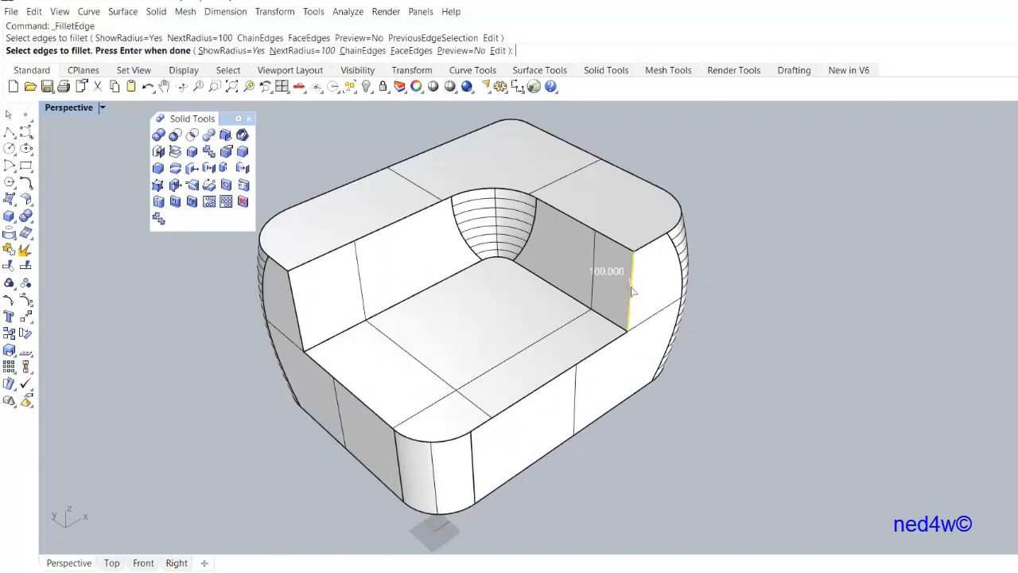
pyautogui.moveTo(651, 360); pyautogui.dragTo(704, 264, button='right')
pyautogui.press('Return')
pyautogui.scroll(3, 640, 230)
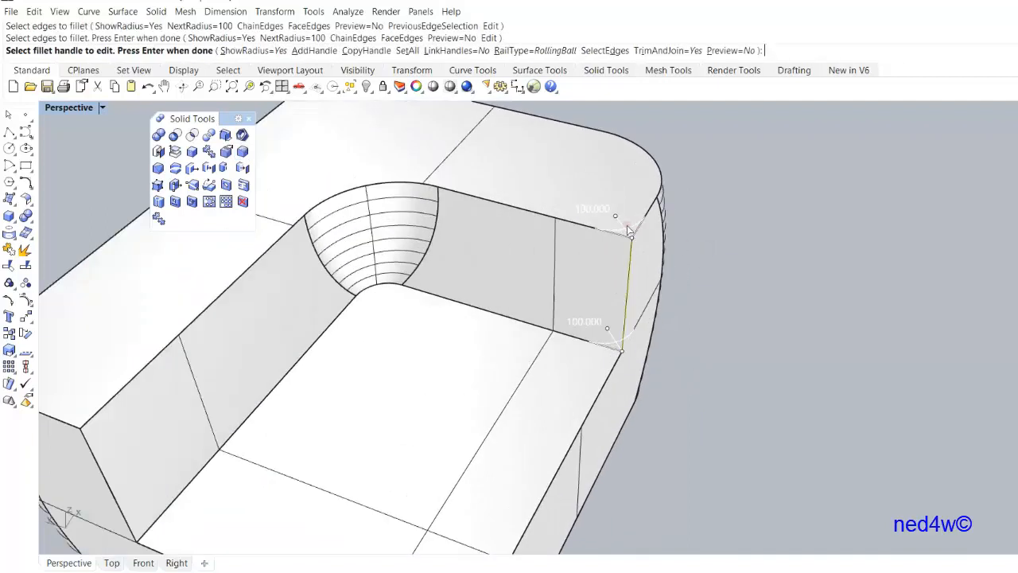
pyautogui.rightClick(739, 264)
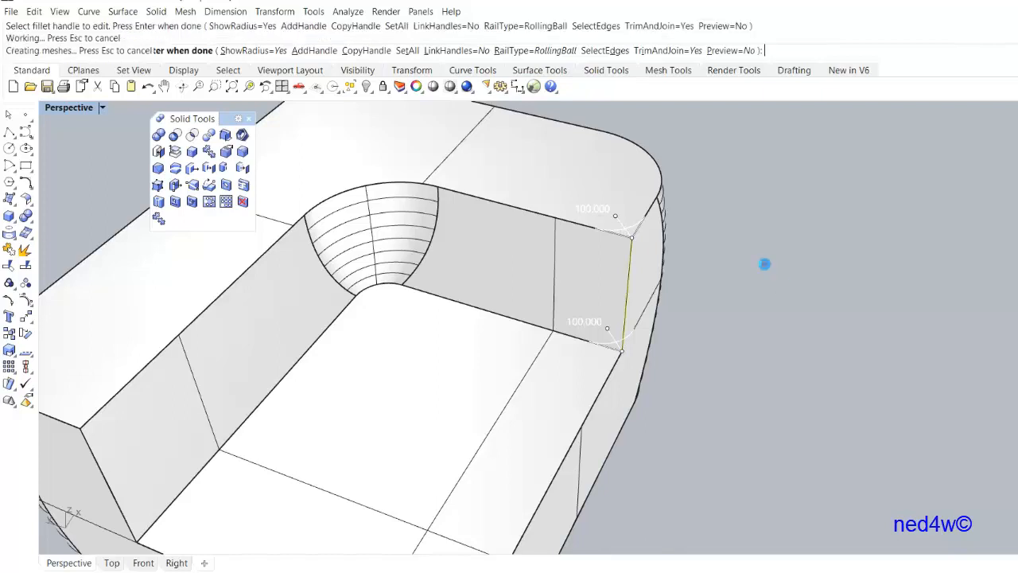
# - Fillet the sharp vertical edge at the end of the other raised arm with a 100 mm radius, and close the floating Solid Tools toolbar
pyautogui.scroll(-6, 769, 271)
pyautogui.scroll(4, 497, 369)
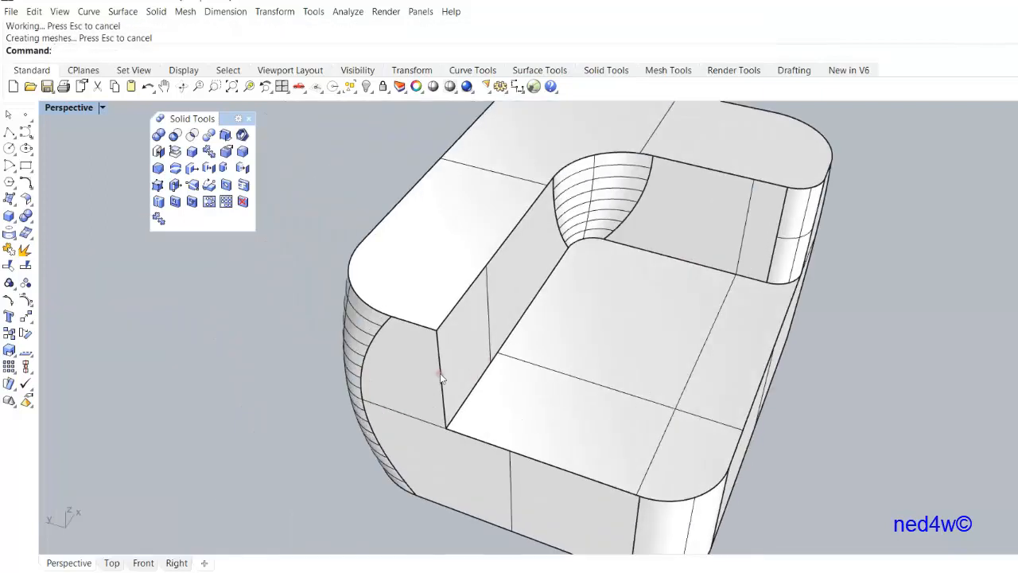
pyautogui.click(440, 372)
pyautogui.rightClick(285, 363)
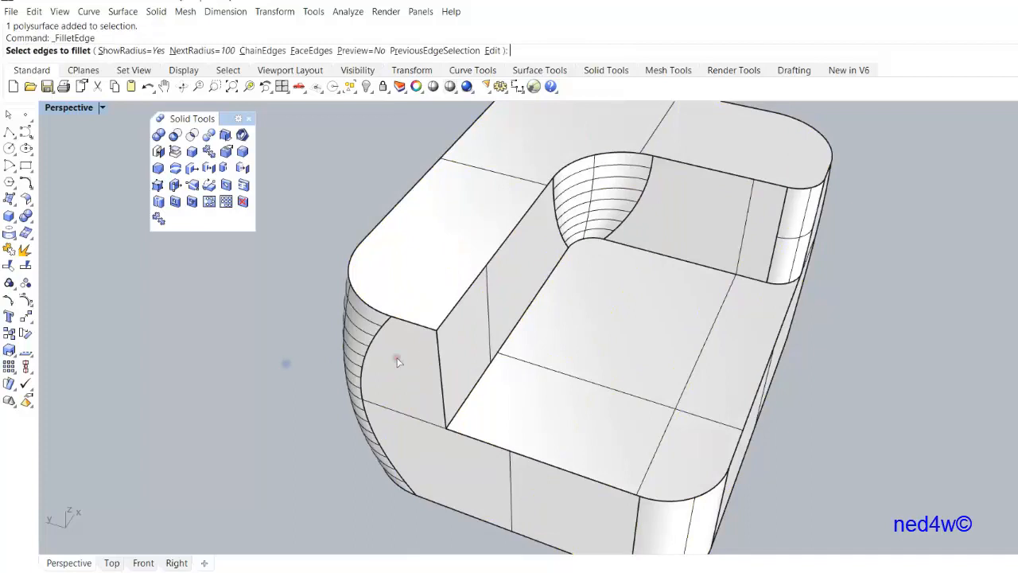
pyautogui.click(442, 374)
pyautogui.rightClick(460, 368)
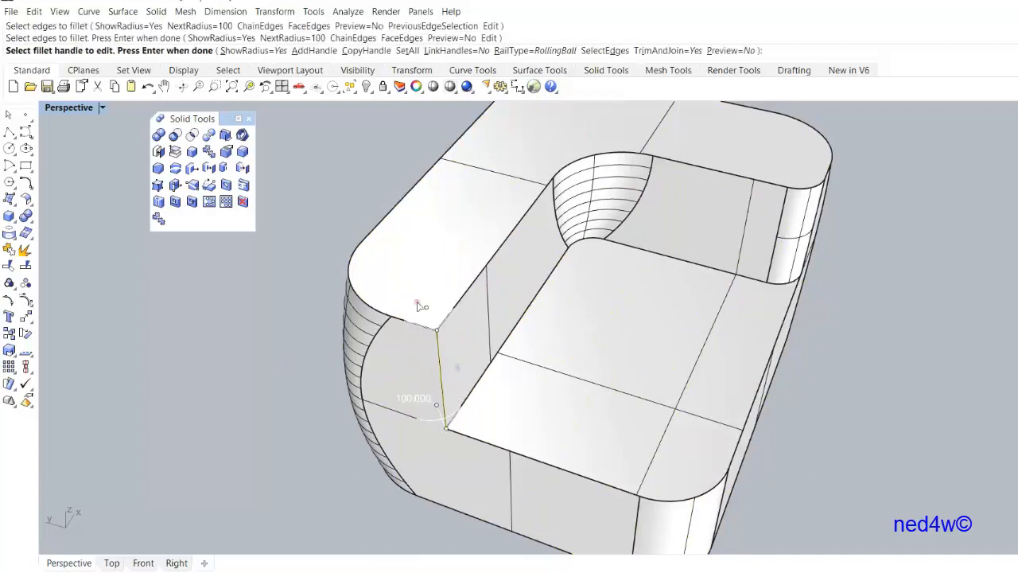
pyautogui.rightClick(378, 267)
pyautogui.scroll(-3, 466, 331)
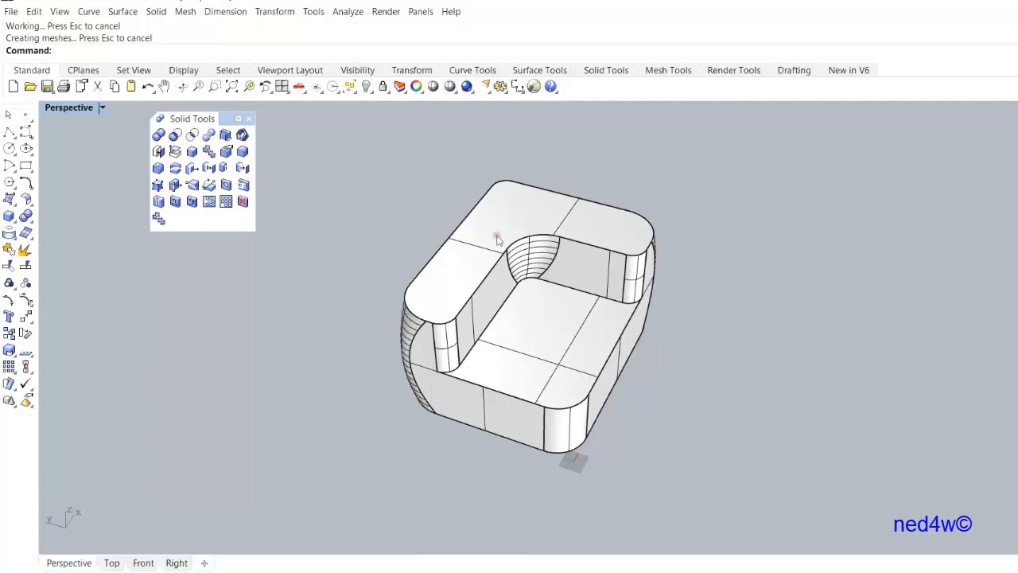
pyautogui.moveTo(491, 303); pyautogui.dragTo(640, 319, button='right')
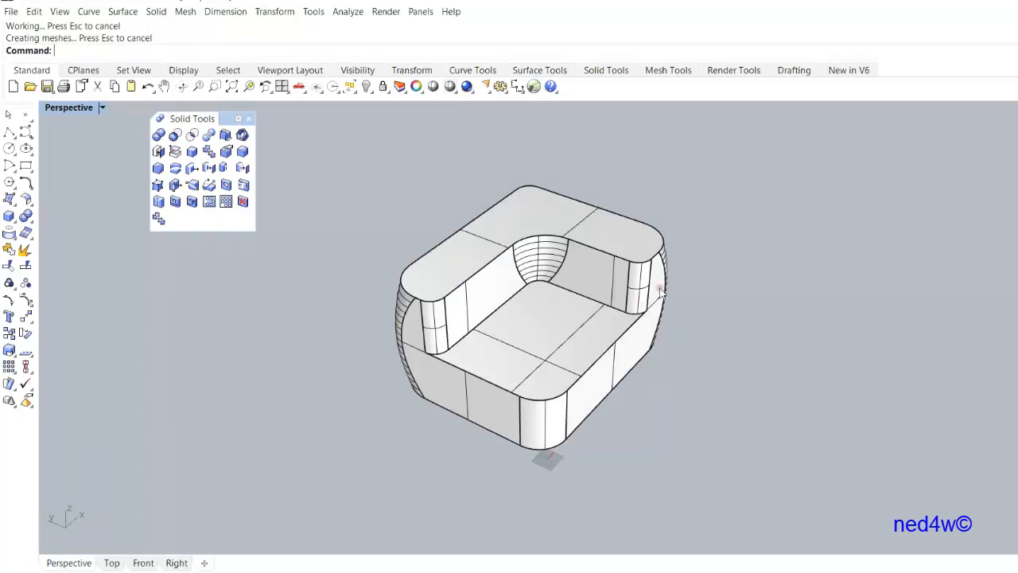
pyautogui.click(249, 119)
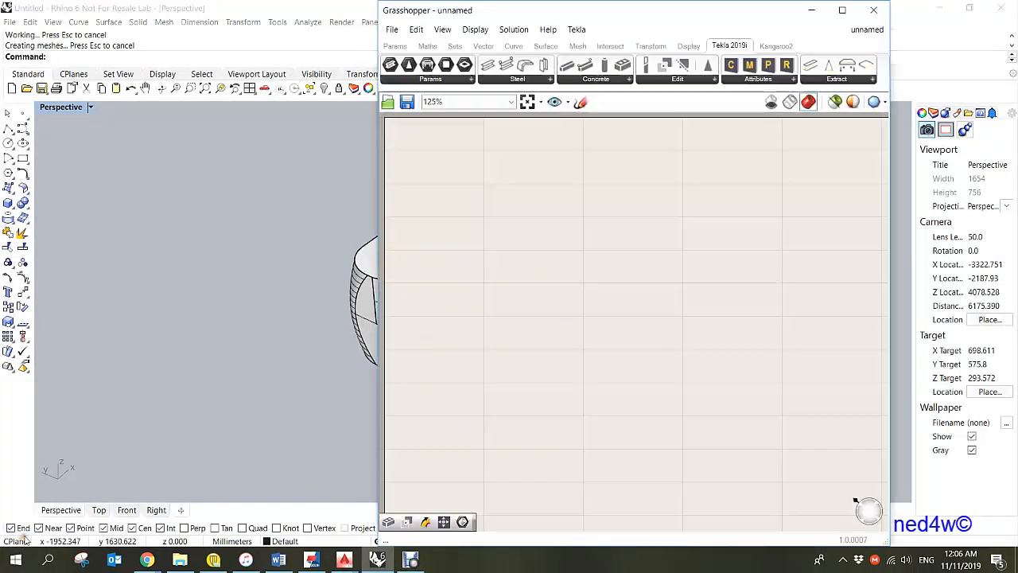
# - Restore the Rhino window from full screen and move the Grasshopper window so it partly overlaps the Rhino window
pyautogui.moveTo(641, 14); pyautogui.dragTo(678, 24)
pyautogui.click(969, 9)
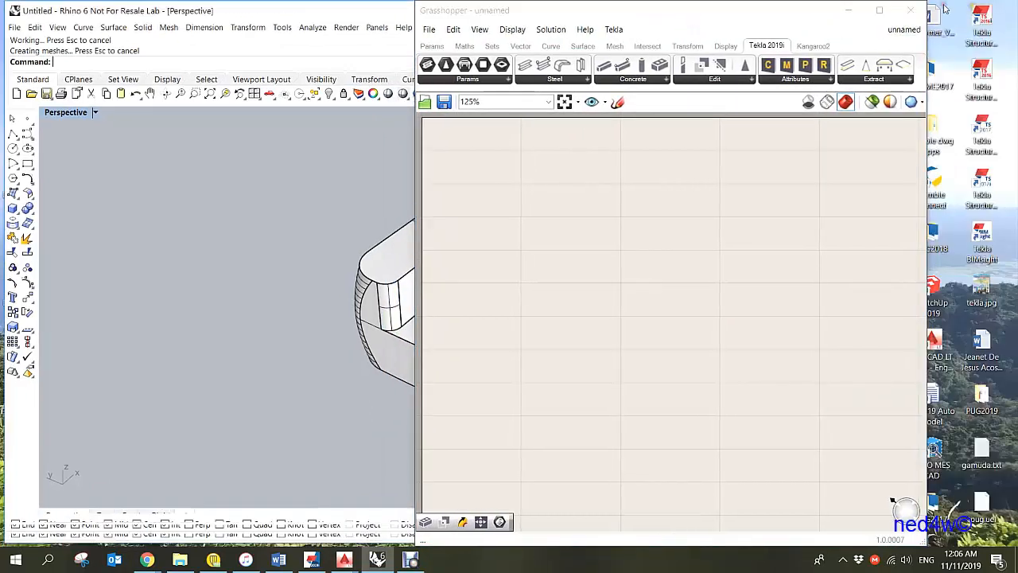
pyautogui.moveTo(635, 12); pyautogui.dragTo(521, 12)
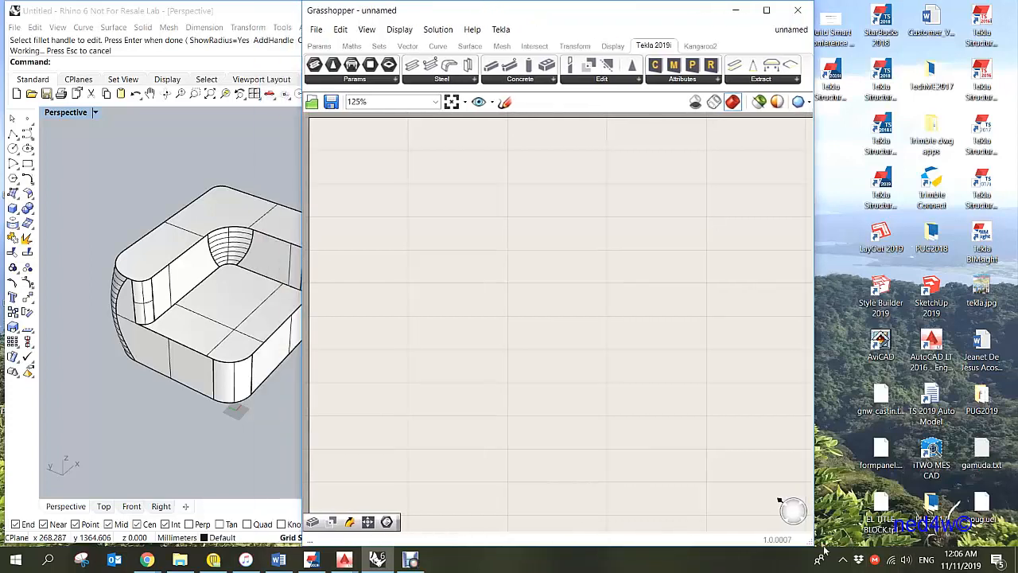
# - Shrink the Grasshopper window and place it over the lower part of the Rhino window, and switch to Tekla Structures
pyautogui.moveTo(809, 538); pyautogui.dragTo(711, 326)
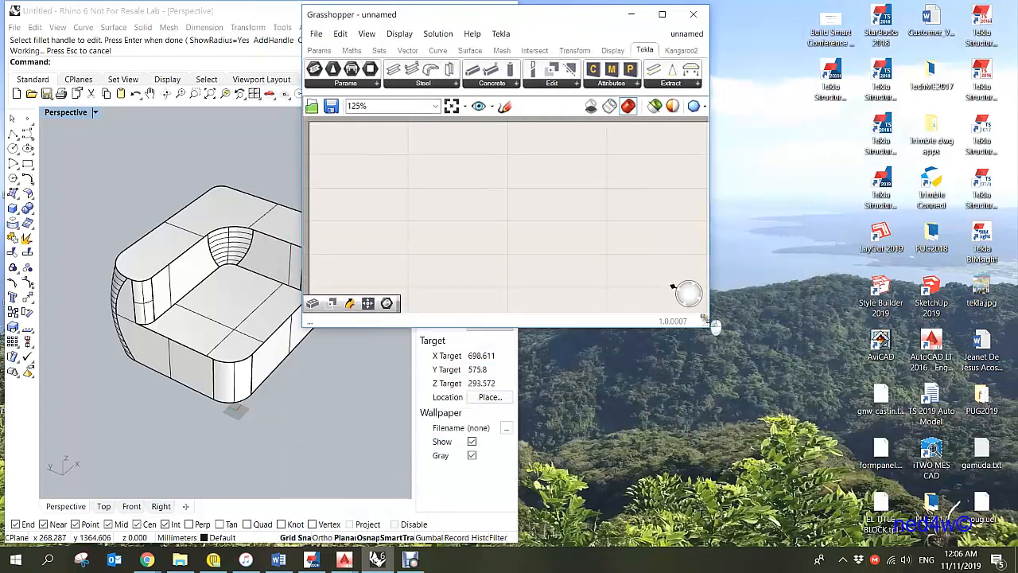
pyautogui.moveTo(541, 18); pyautogui.dragTo(489, 164)
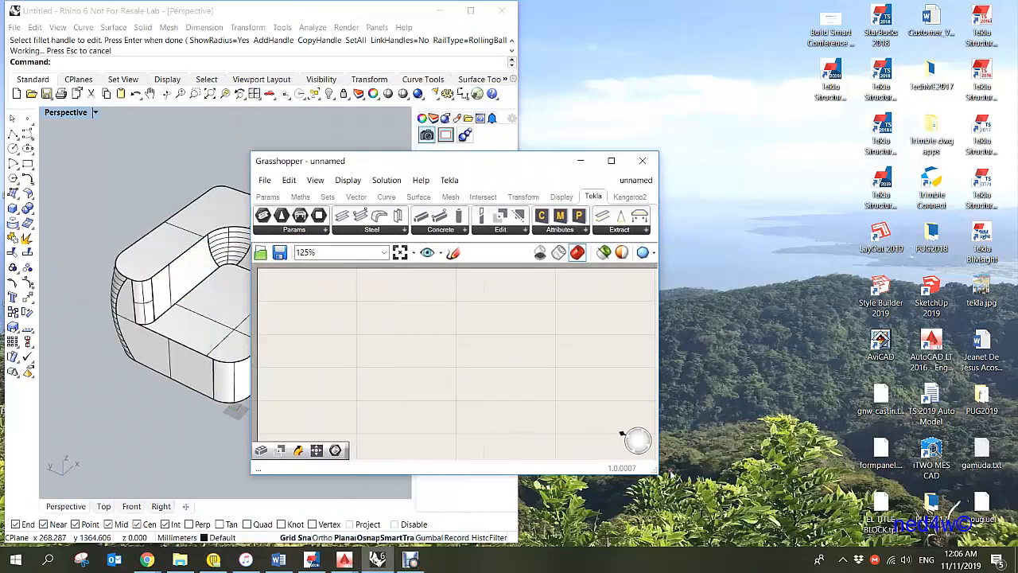
pyautogui.moveTo(654, 472); pyautogui.dragTo(649, 459)
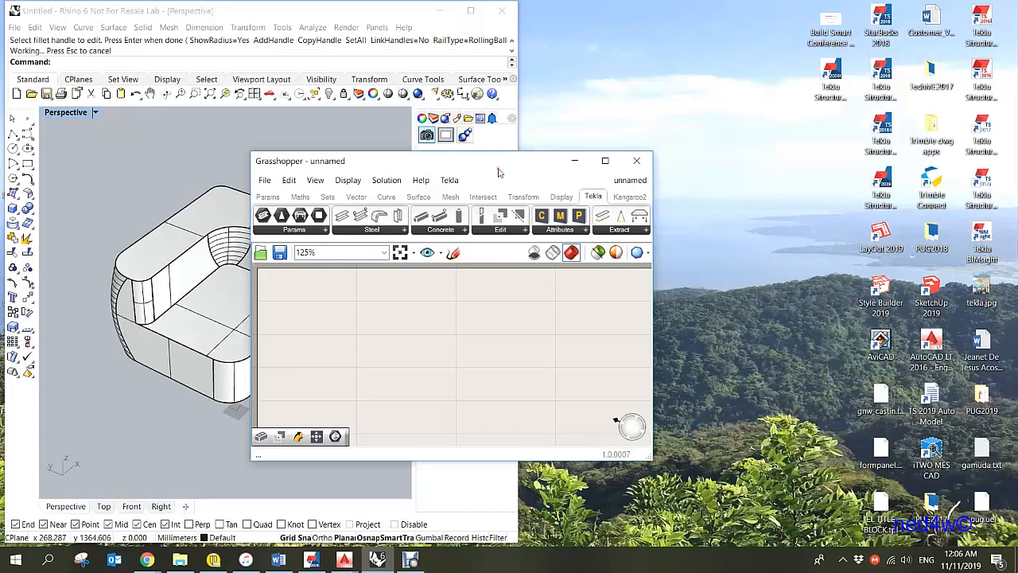
pyautogui.moveTo(495, 165); pyautogui.dragTo(420, 242)
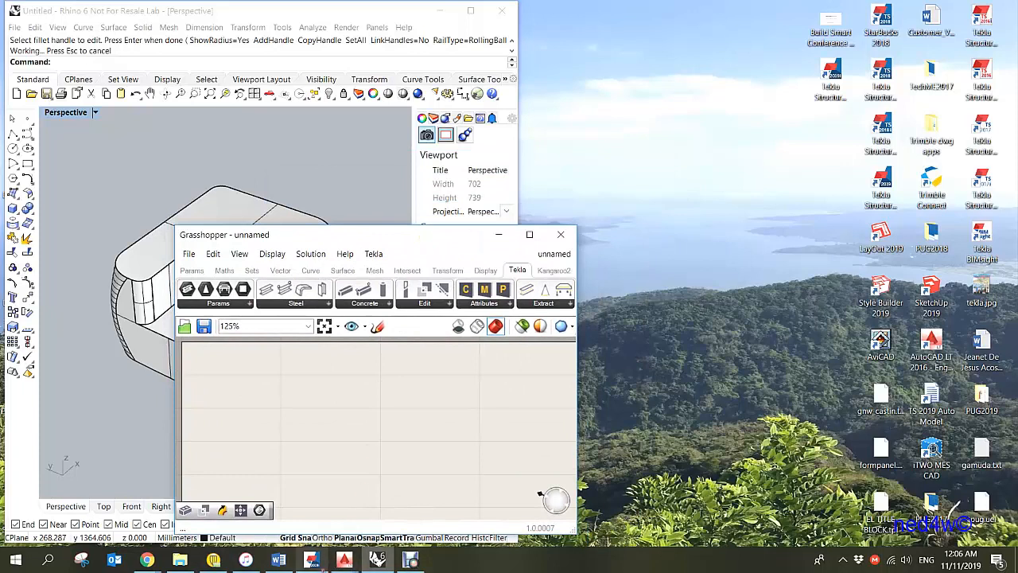
pyautogui.click(311, 561)
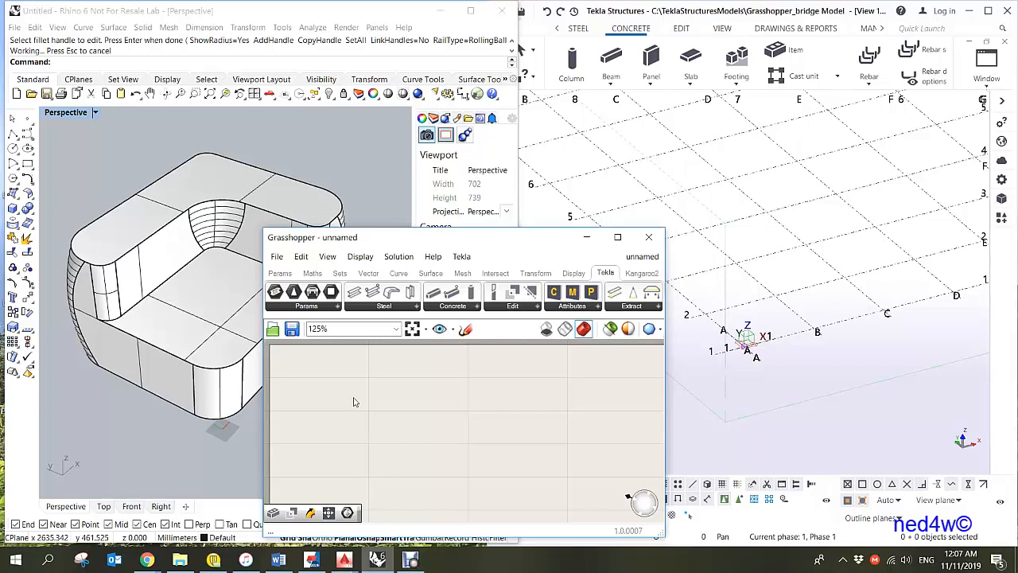
# - Add a Brep parameter to the Grasshopper canvas and position it in the canvas's open area
pyautogui.doubleClick(354, 400)
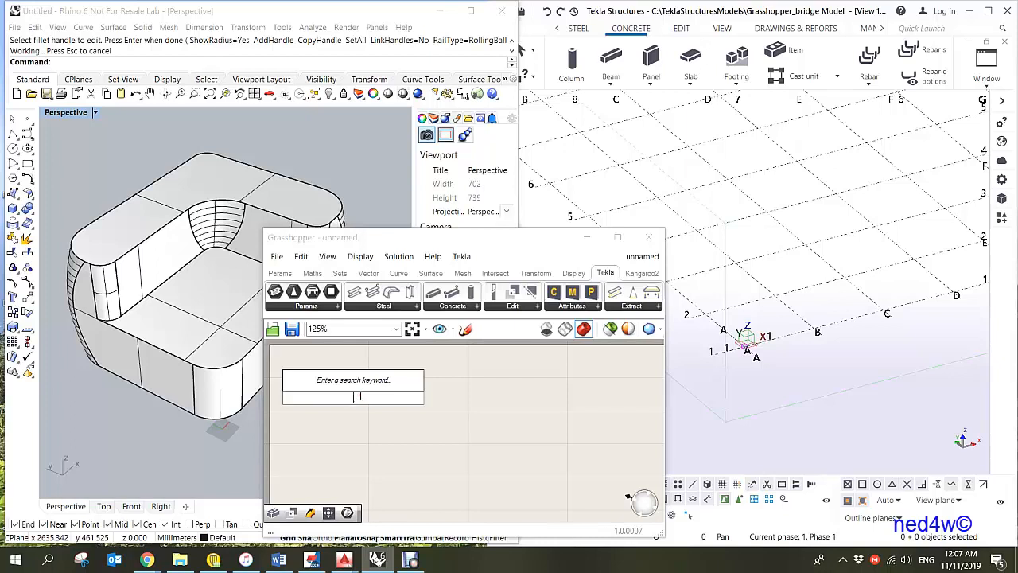
pyautogui.write('brep')
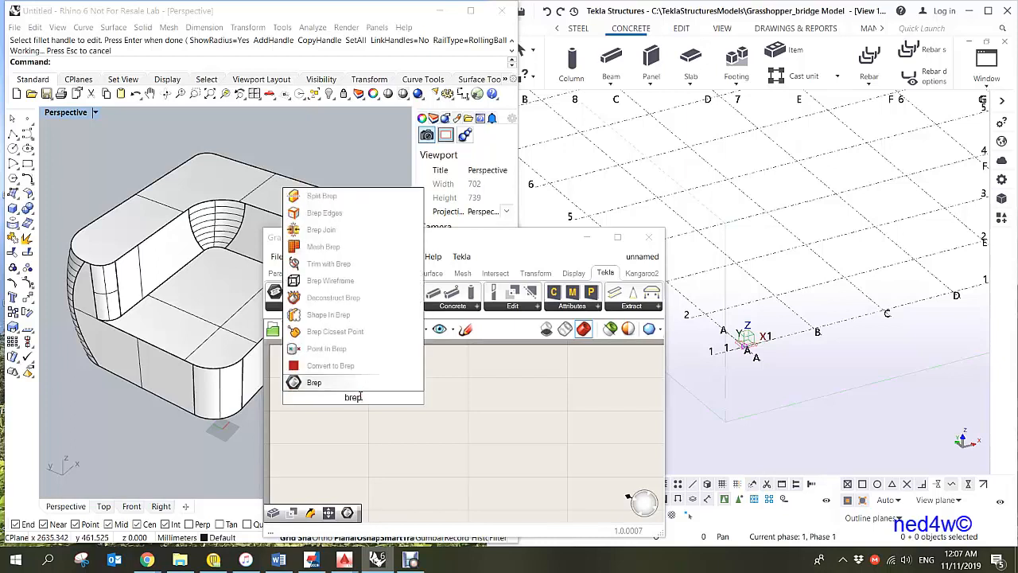
pyautogui.click(314, 382)
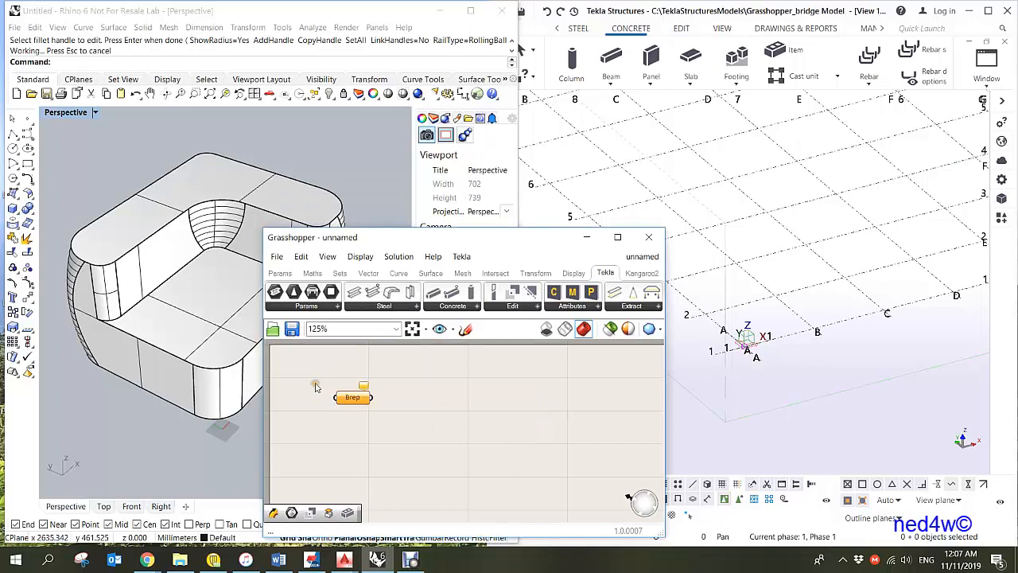
pyautogui.moveTo(357, 402); pyautogui.dragTo(382, 436)
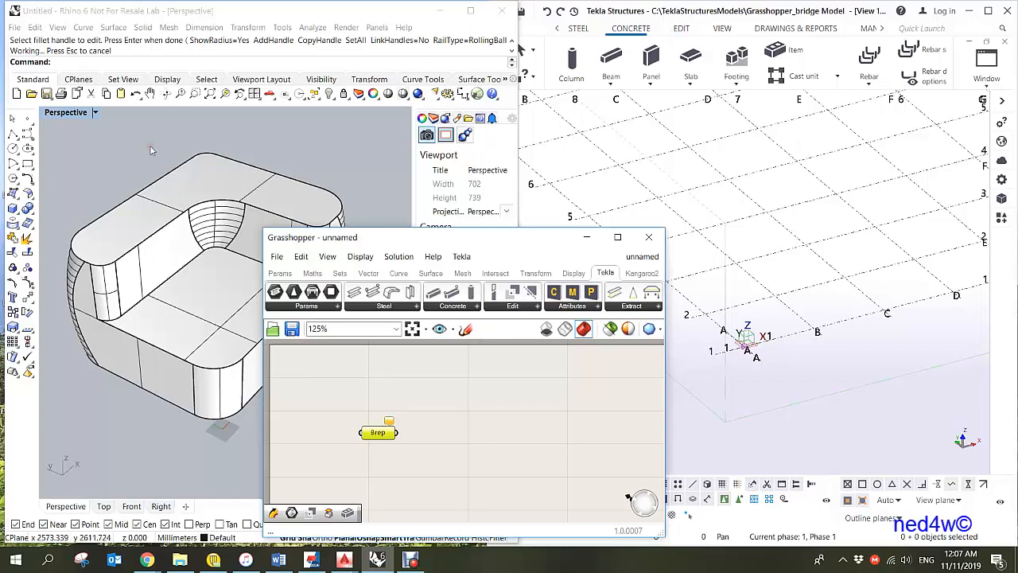
pyautogui.moveTo(381, 438); pyautogui.dragTo(377, 432)
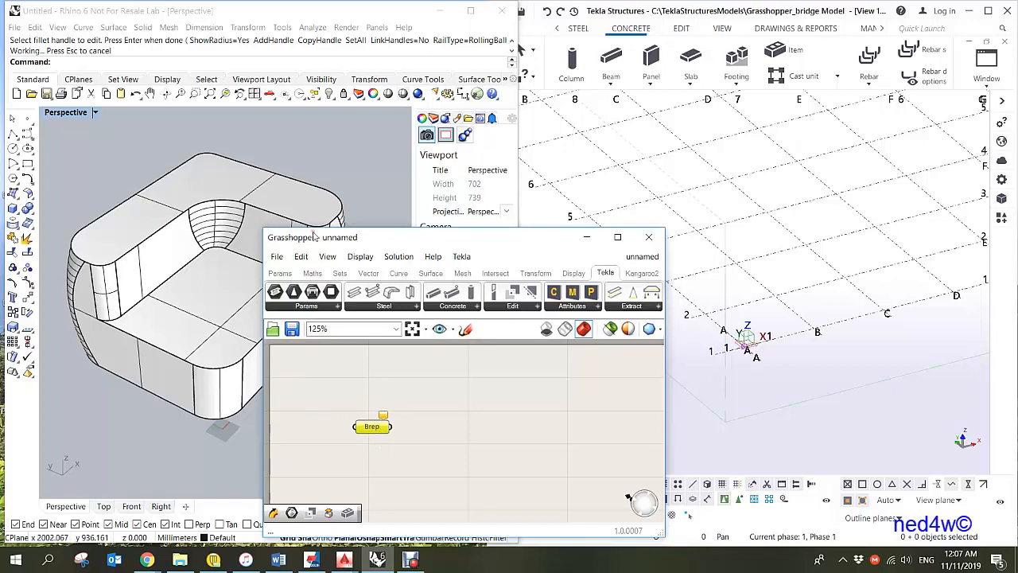
# - Shift the Grasshopper window slightly and set the Brep parameter to reference the filleted solid in Rhino
pyautogui.moveTo(333, 241); pyautogui.dragTo(367, 227)
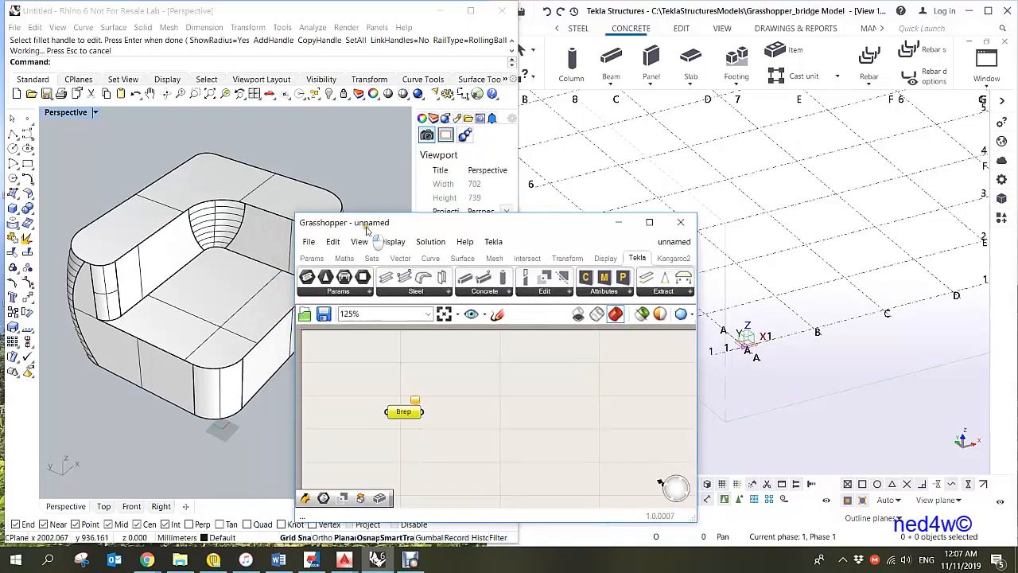
pyautogui.rightClick(404, 415)
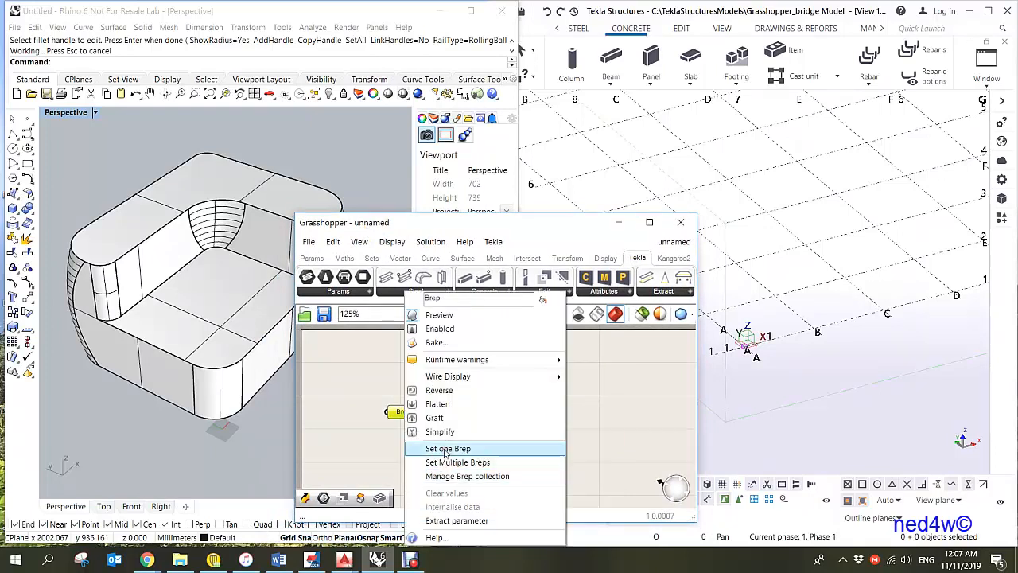
pyautogui.click(448, 450)
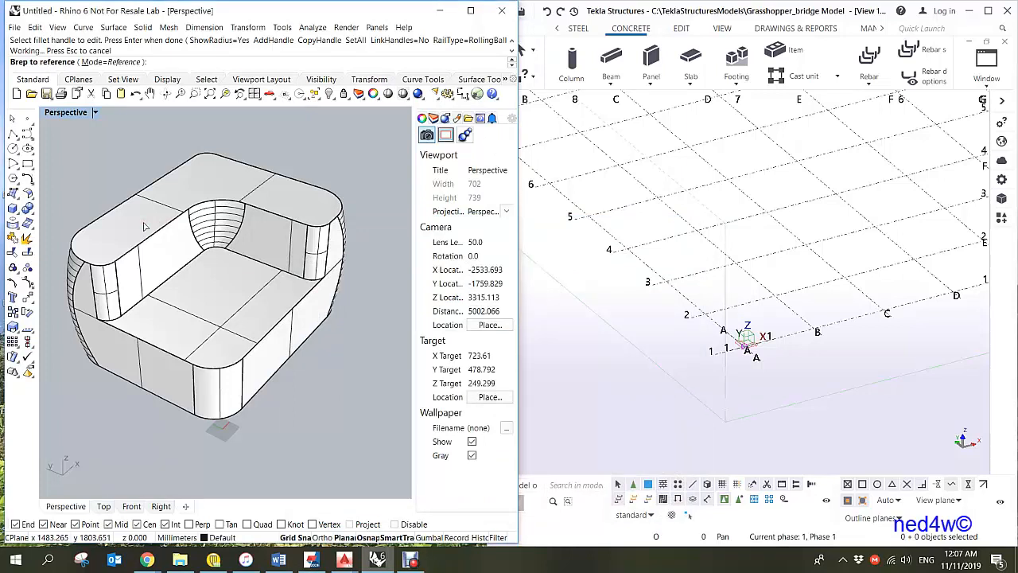
pyautogui.click(144, 227)
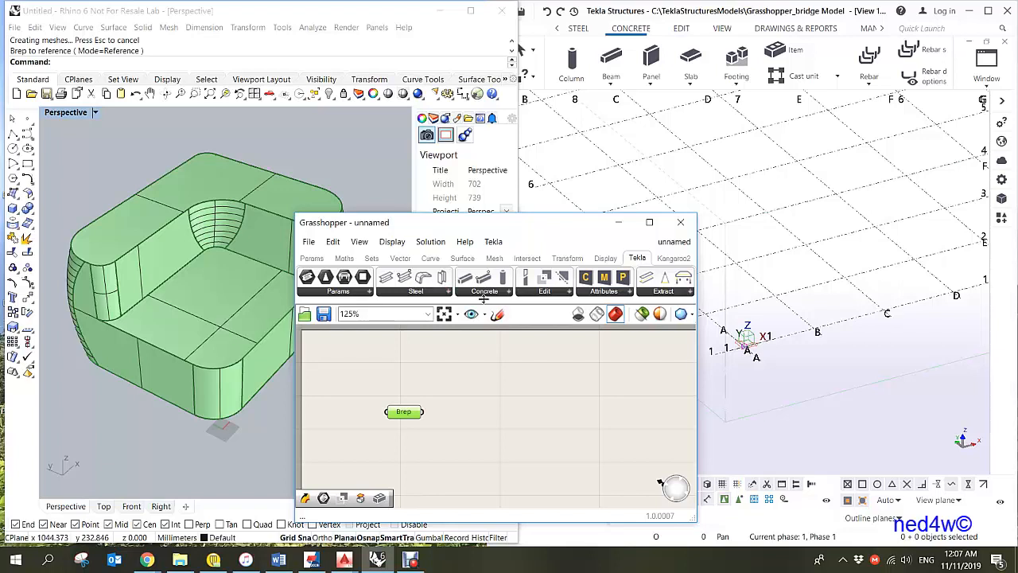
# - Place a Tekla concrete Item component beside the Brep parameter on the canvas
pyautogui.click(508, 292)
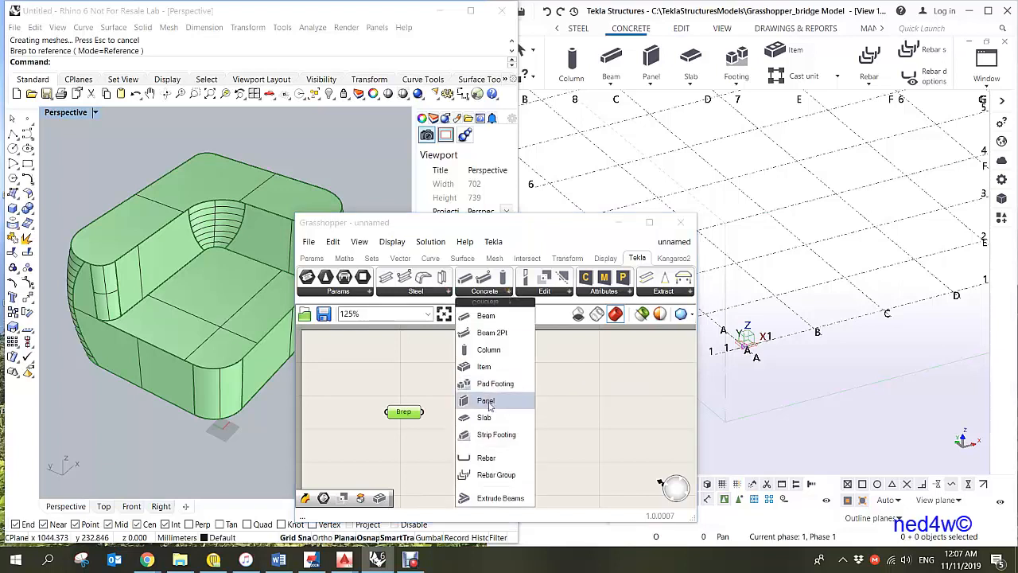
pyautogui.click(486, 366)
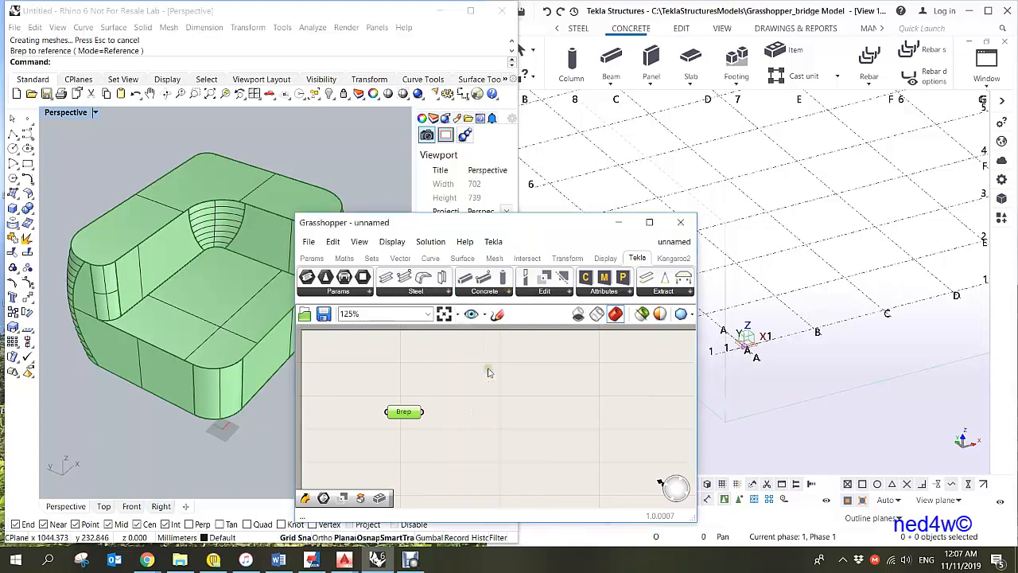
pyautogui.click(487, 421)
pyautogui.moveTo(493, 419); pyautogui.dragTo(513, 431)
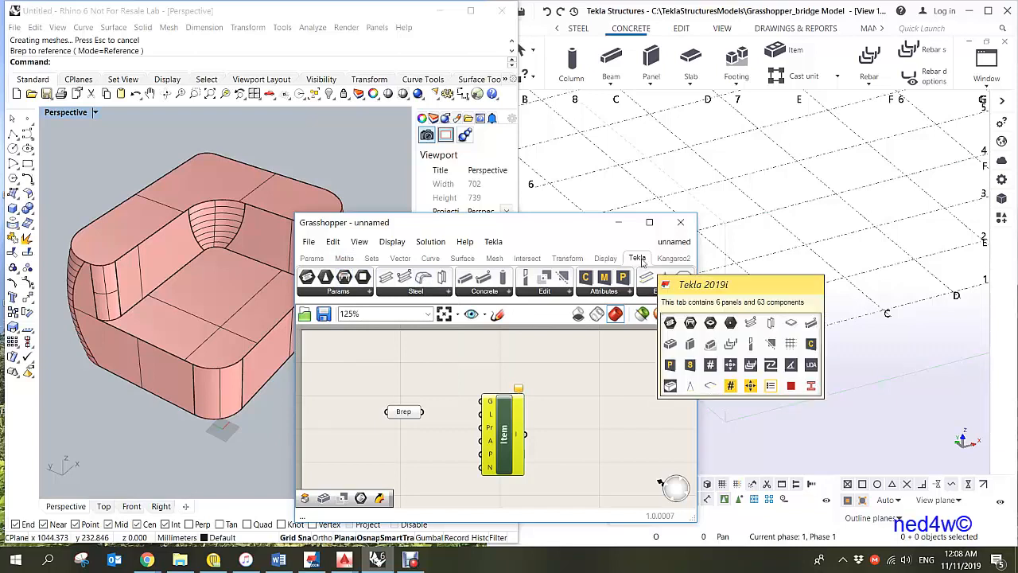
# - Connect the Brep output to the Item component's G input and nudge the Grasshopper window aside
pyautogui.click(405, 413)
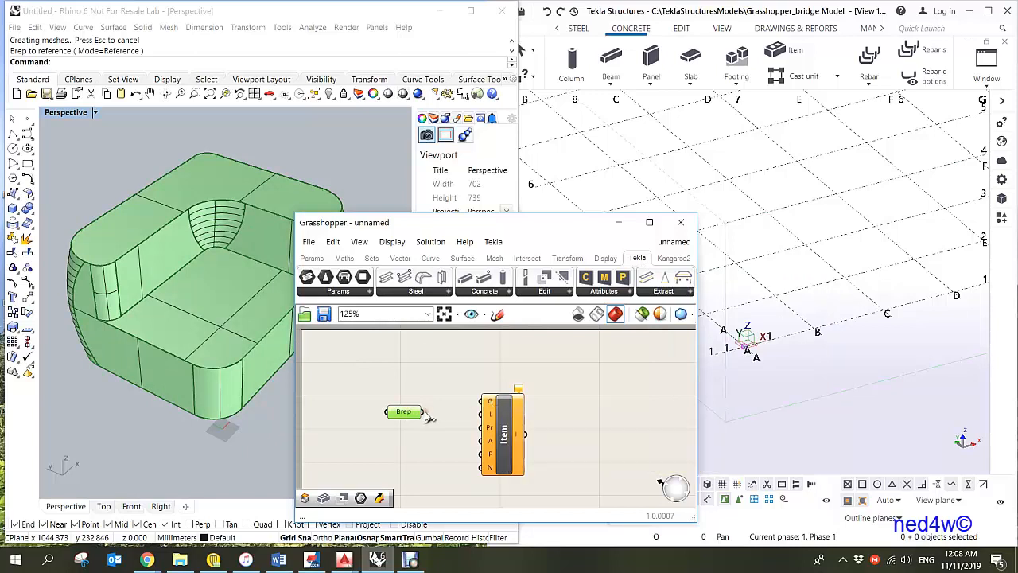
pyautogui.moveTo(424, 412); pyautogui.dragTo(485, 405)
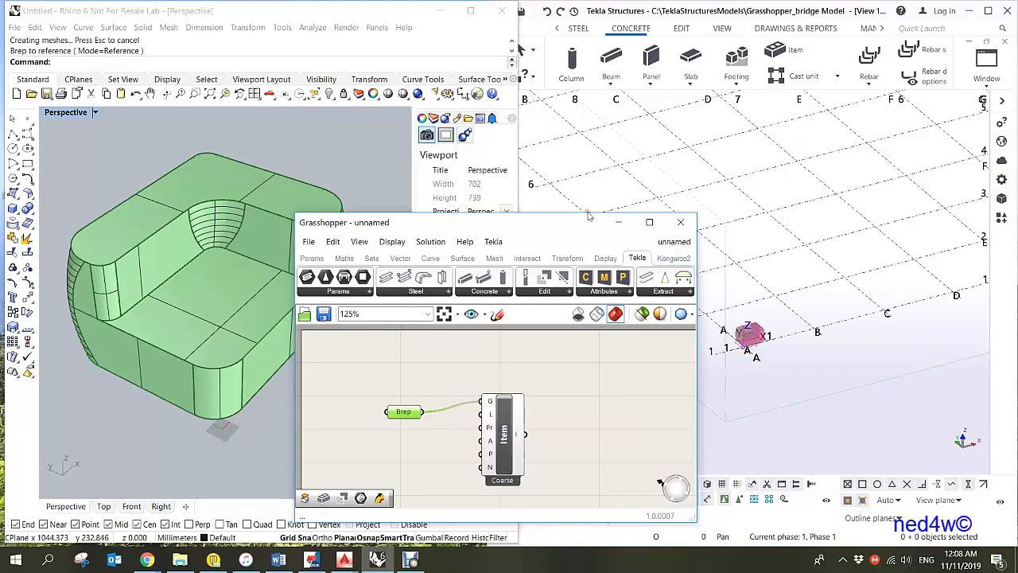
pyautogui.moveTo(547, 224); pyautogui.dragTo(537, 222)
# - Examine the shape and position of the linked concrete item near the origin of the Tekla Structures grid
pyautogui.scroll(8, 767, 352)
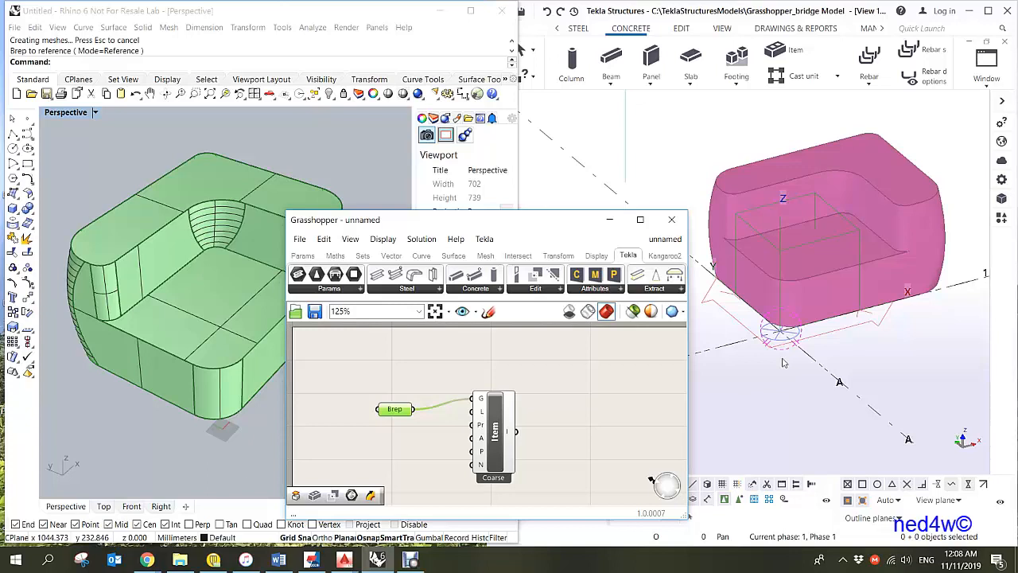
pyautogui.scroll(-3, 821, 328)
pyautogui.scroll(3, 830, 328)
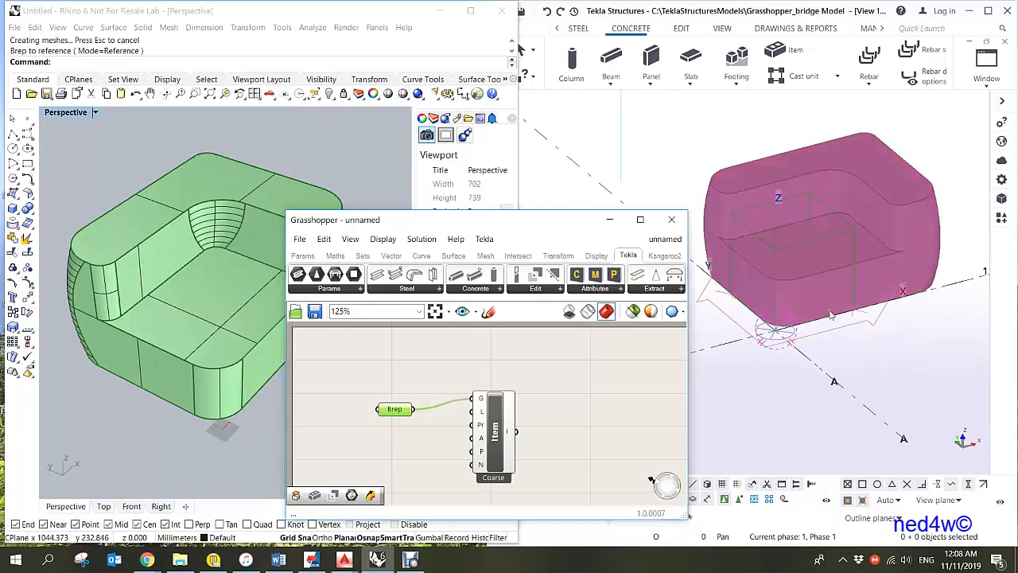
pyautogui.scroll(-2, 815, 248)
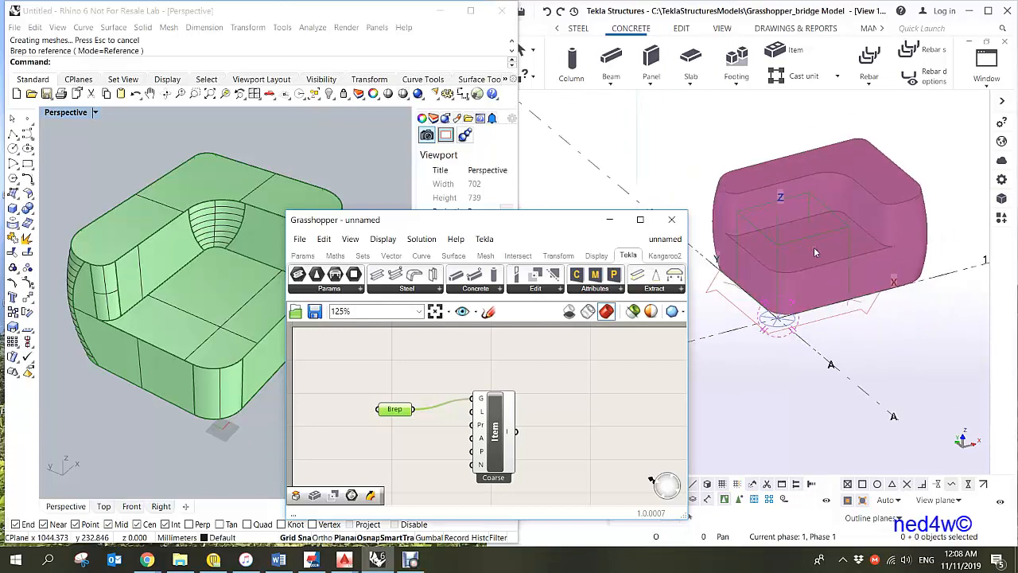
pyautogui.scroll(2, 817, 236)
pyautogui.scroll(-3, 818, 222)
pyautogui.click(817, 205)
pyautogui.click(743, 123)
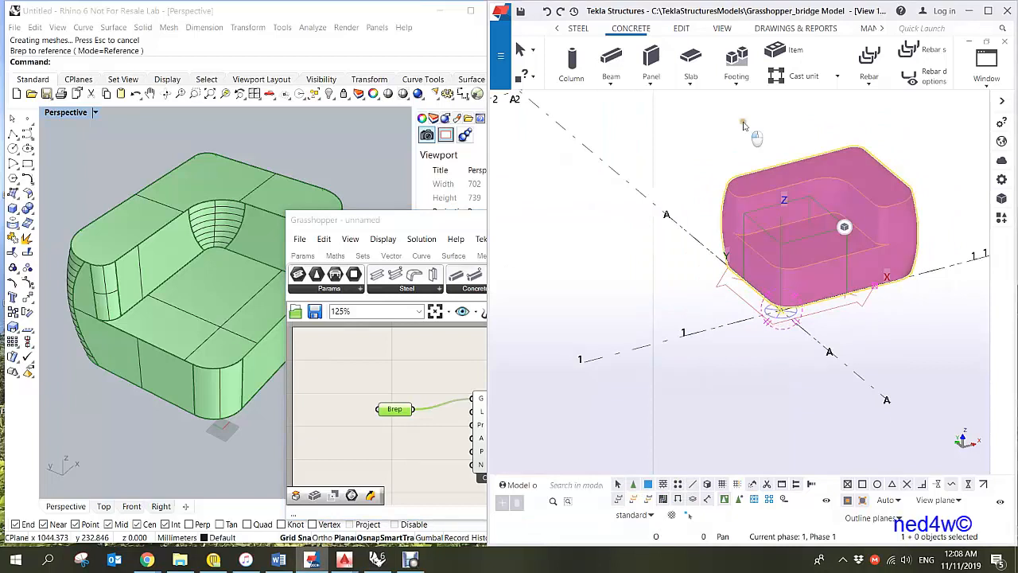
pyautogui.scroll(3, 821, 209)
pyautogui.scroll(-2, 818, 200)
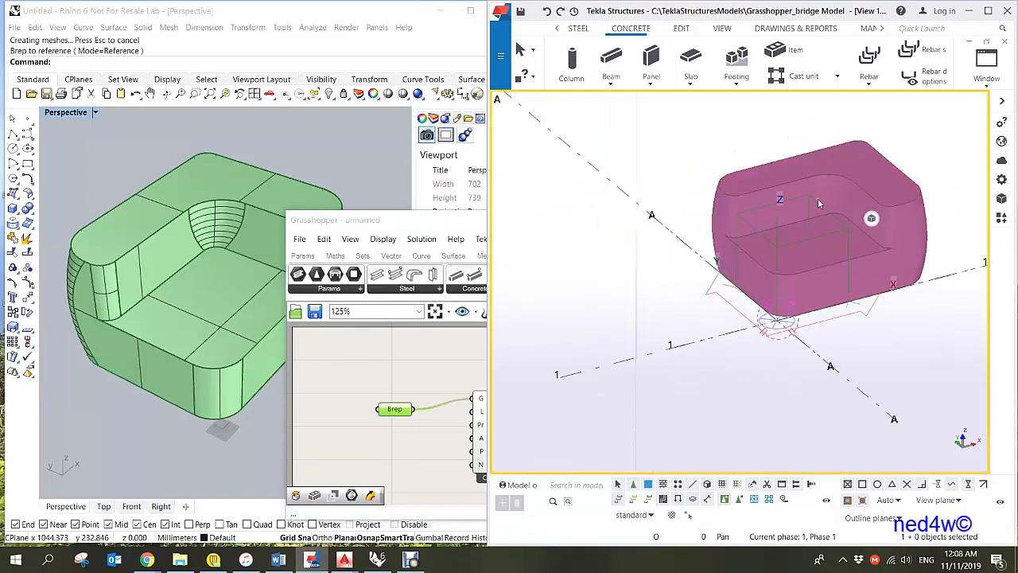
# - View the concrete item's properties in Tekla Structures, close them and deselect the item
pyautogui.doubleClick(815, 184)
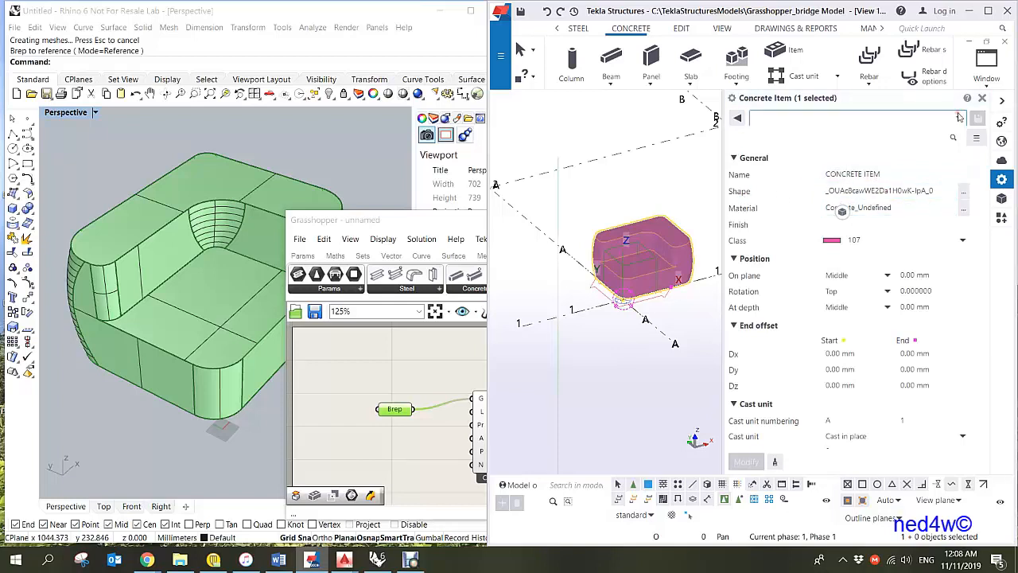
pyautogui.click(982, 98)
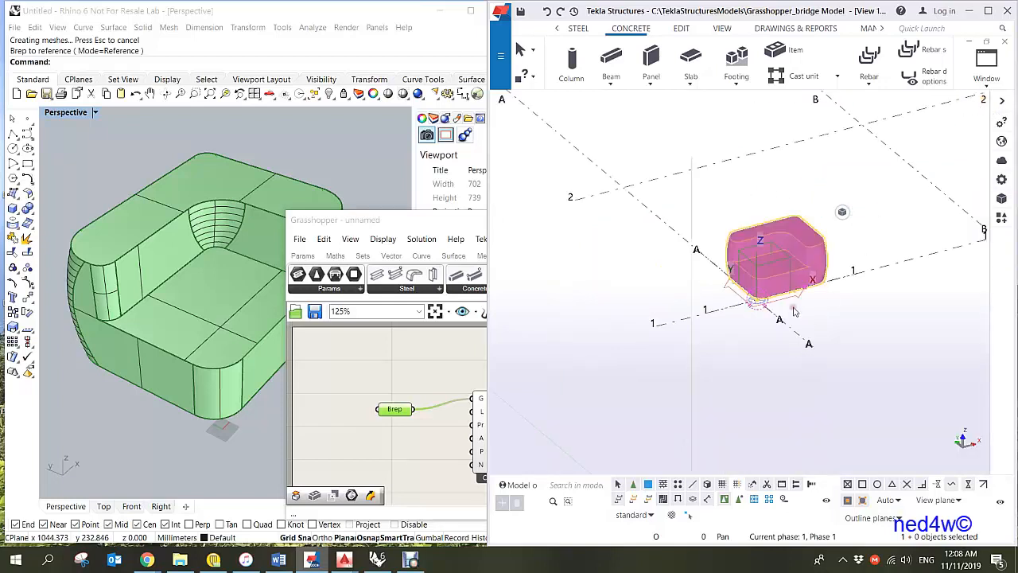
pyautogui.click(645, 257)
pyautogui.click(745, 265)
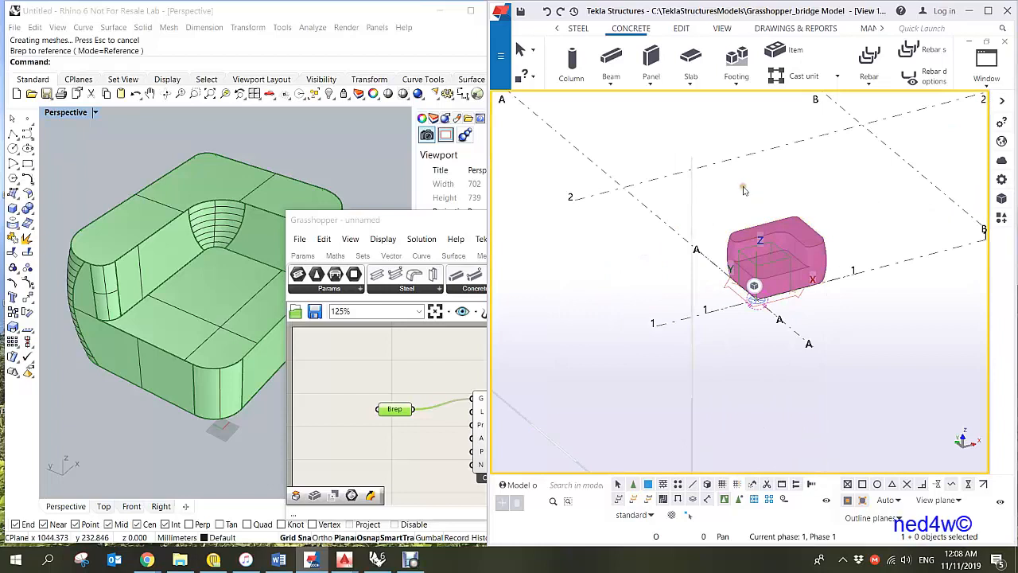
pyautogui.scroll(5, 775, 259)
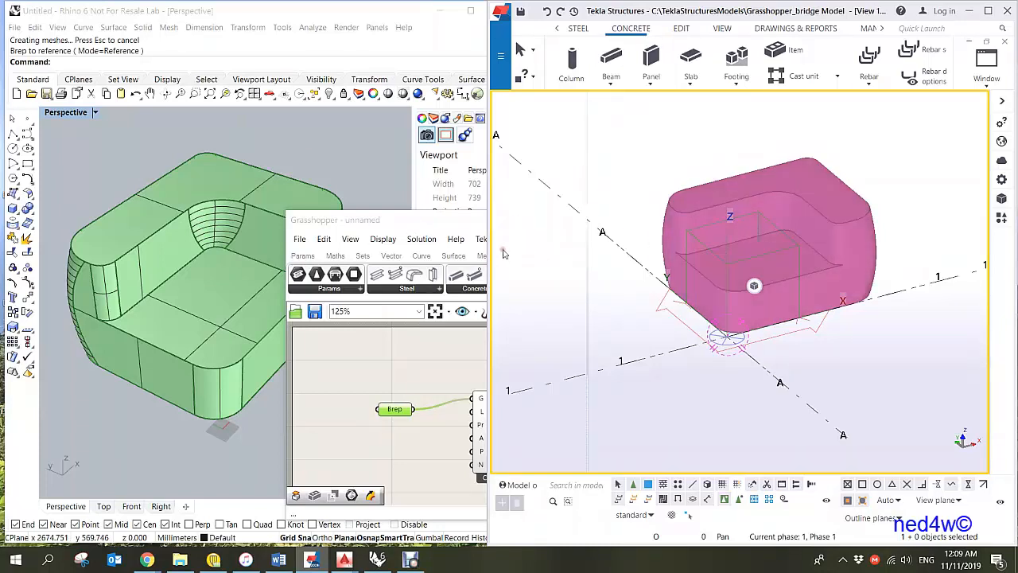
# - Minimize the Grasshopper window and widen the Rhino window to fill the screen width
pyautogui.click(434, 222)
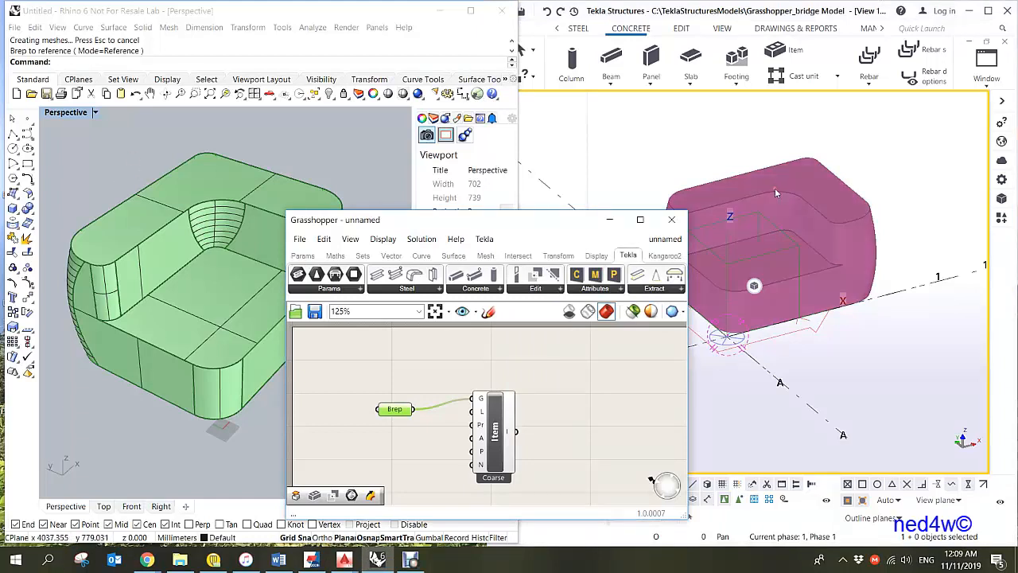
pyautogui.click(273, 150)
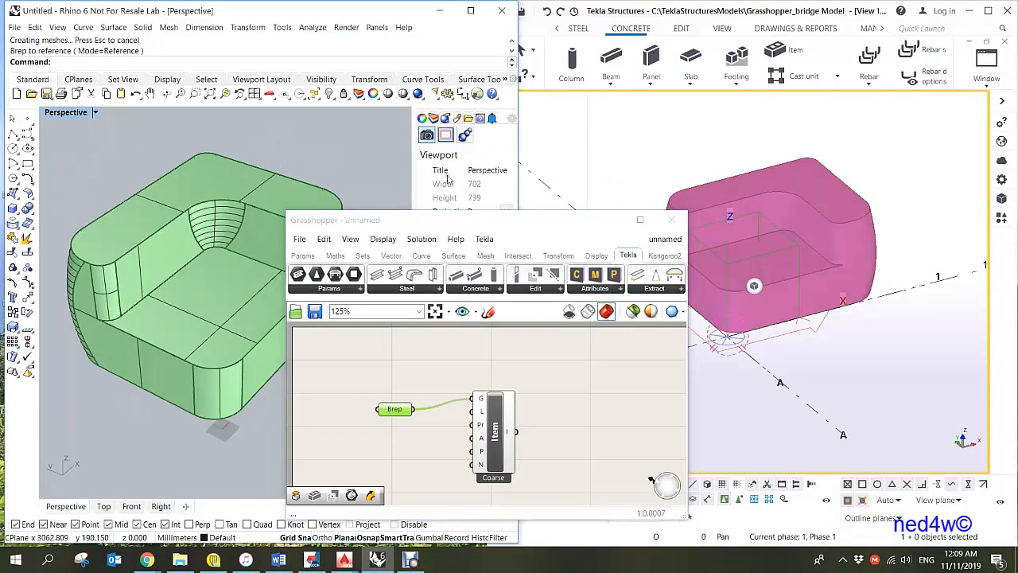
pyautogui.click(610, 222)
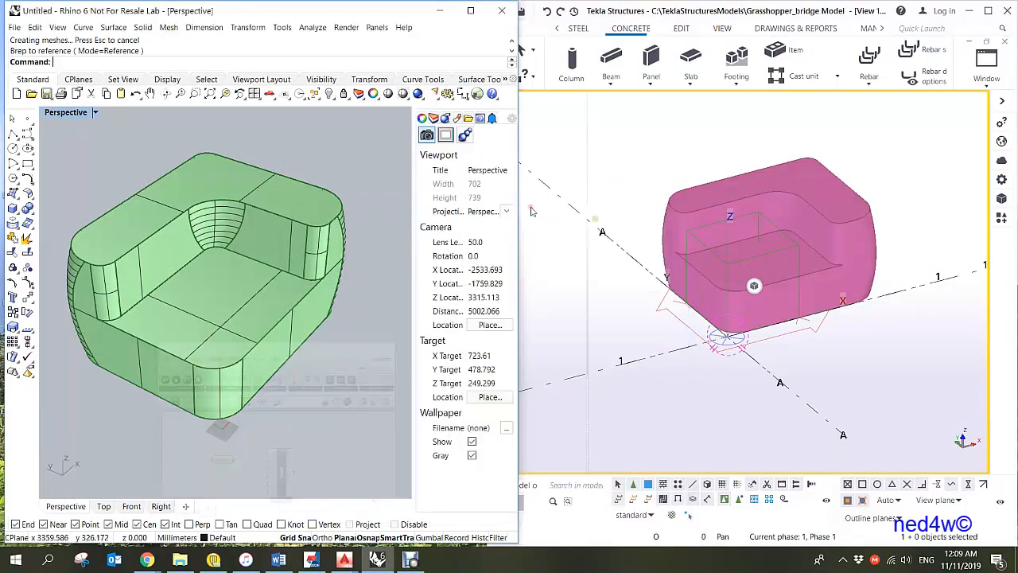
pyautogui.moveTo(518, 190); pyautogui.dragTo(1017, 255)
pyautogui.scroll(2, 405, 223)
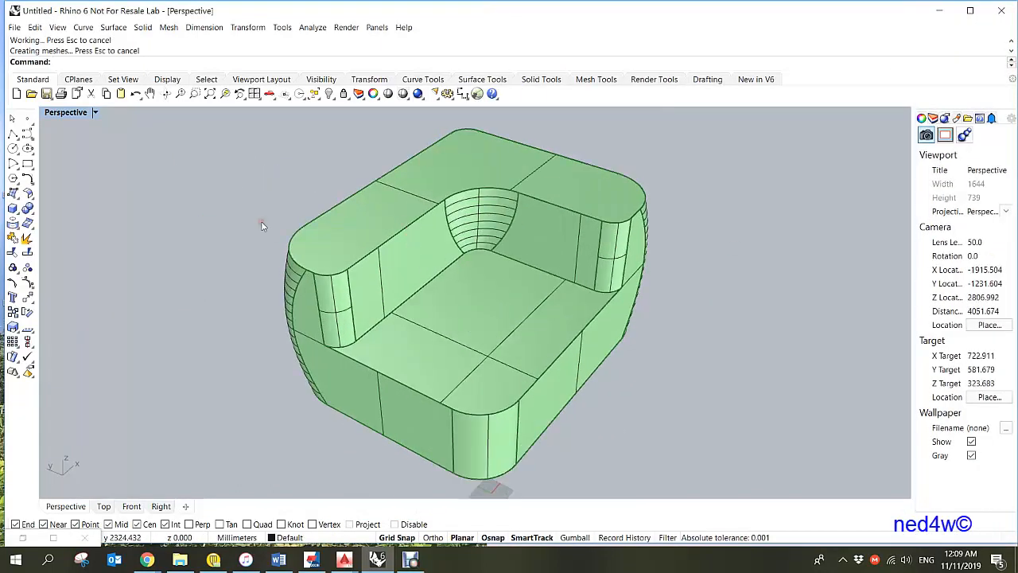
# - Fillet all edges around the L-shaped upper face of the solid with a radius of 50 mm
pyautogui.click(32, 215)
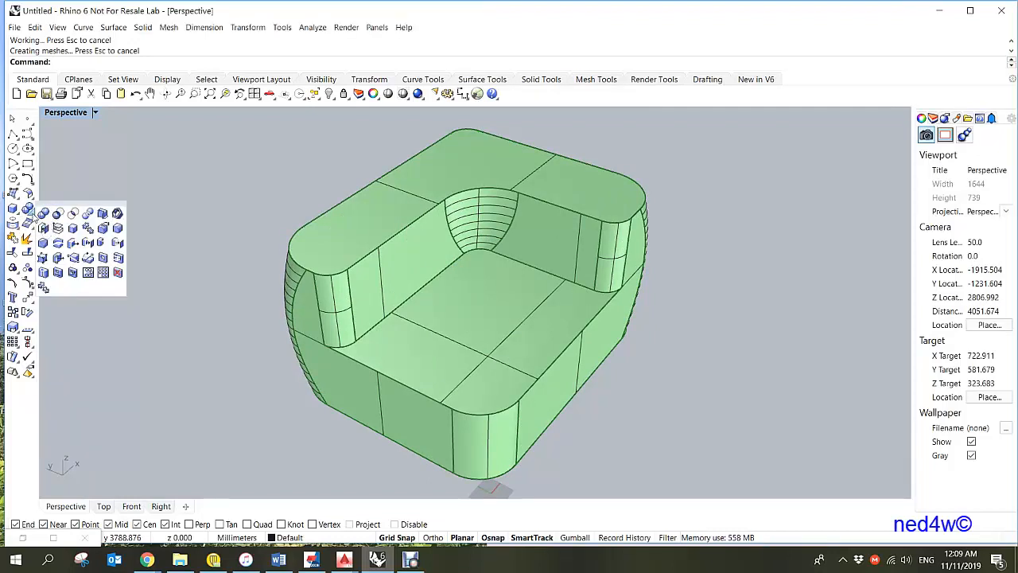
pyautogui.middleClick(311, 313)
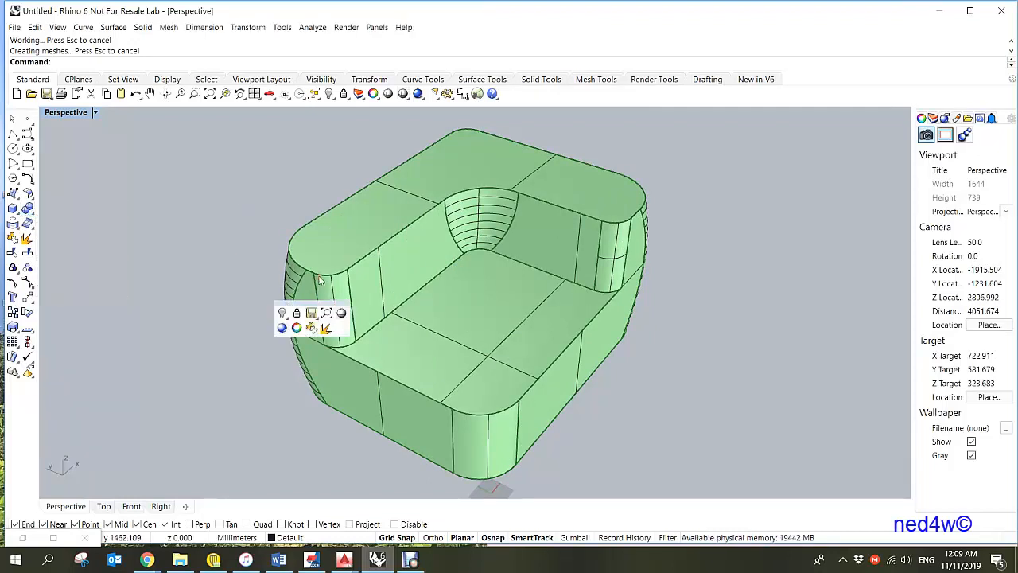
pyautogui.moveTo(236, 257); pyautogui.dragTo(250, 232, button='right')
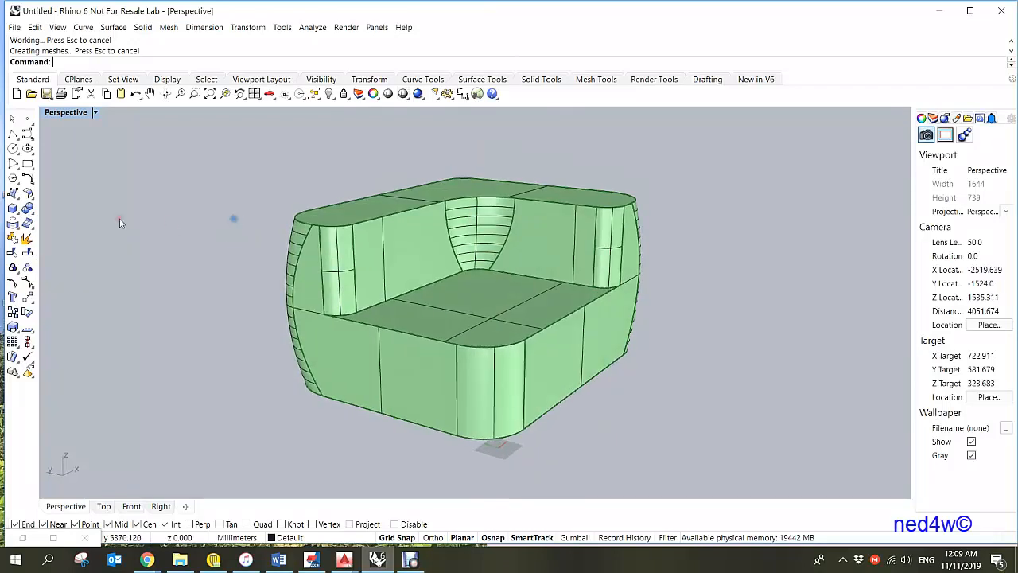
pyautogui.click(27, 209)
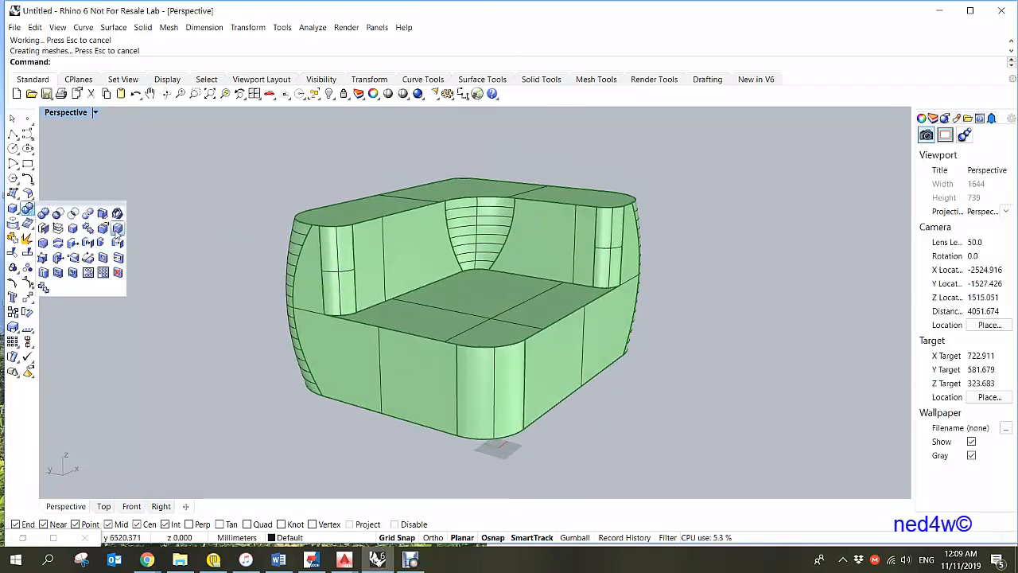
pyautogui.click(117, 228)
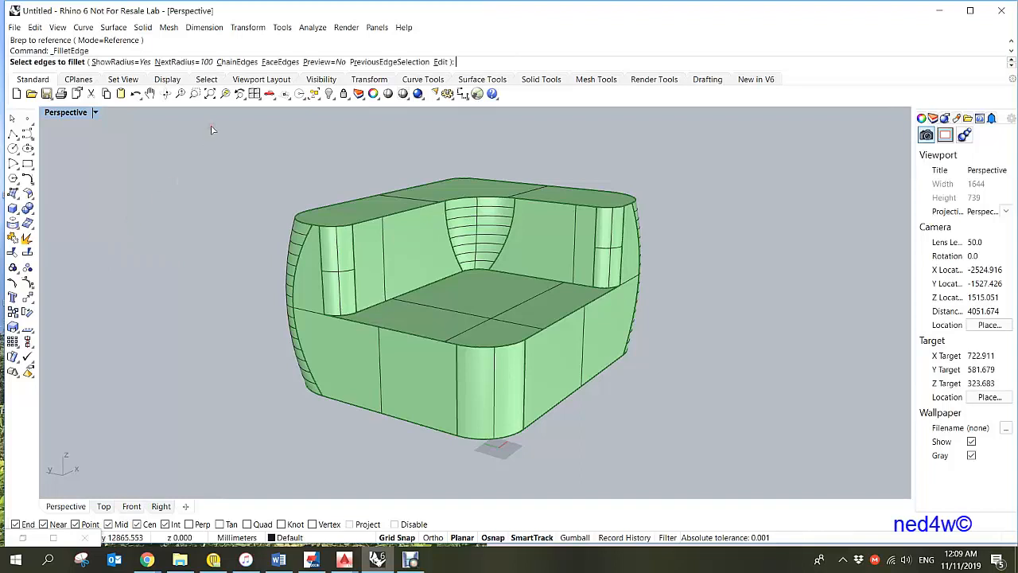
pyautogui.click(206, 61)
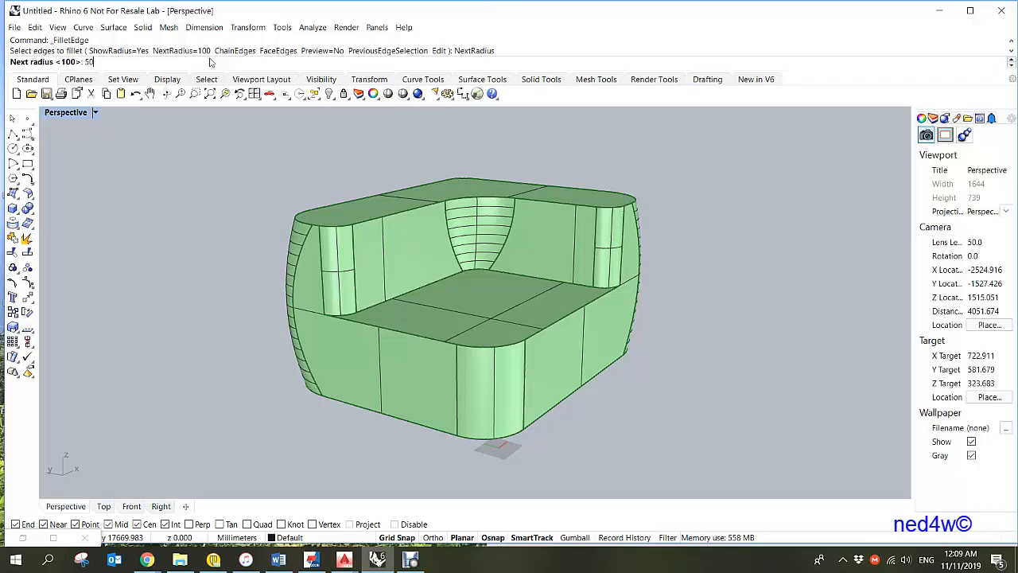
pyautogui.press('Return')
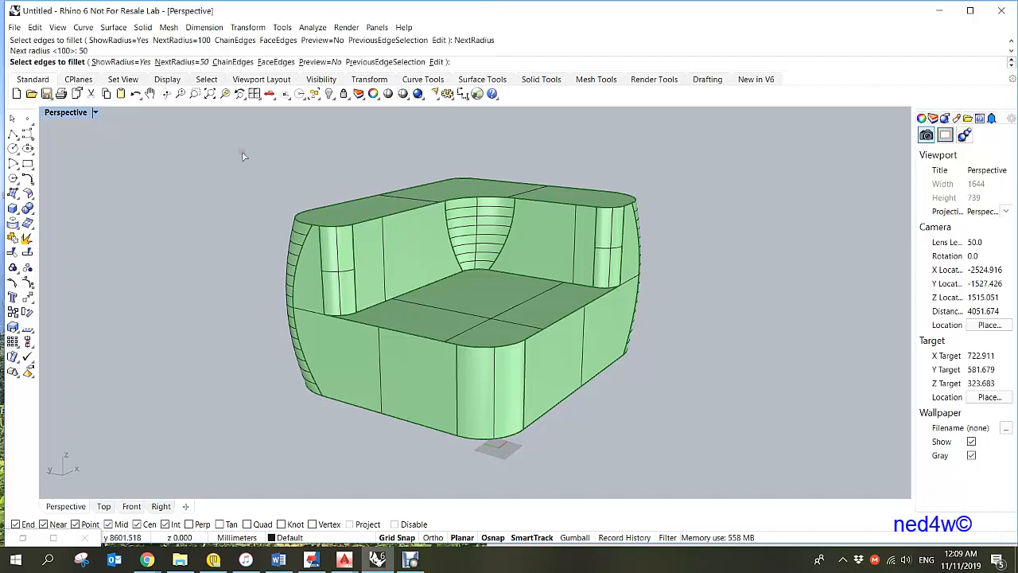
pyautogui.moveTo(235, 147); pyautogui.dragTo(664, 241)
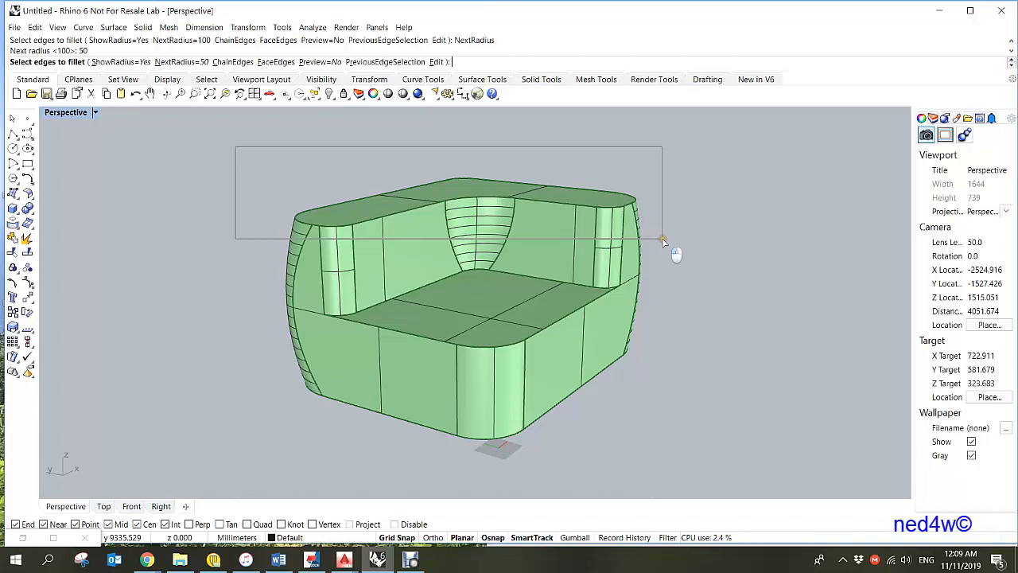
pyautogui.moveTo(662, 238); pyautogui.dragTo(662, 238)
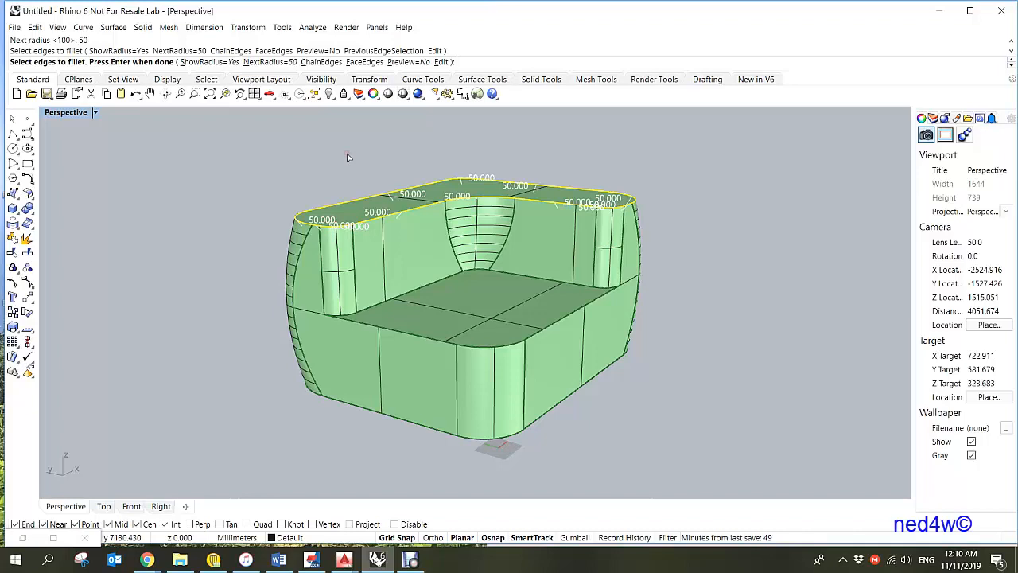
pyautogui.press('Return')
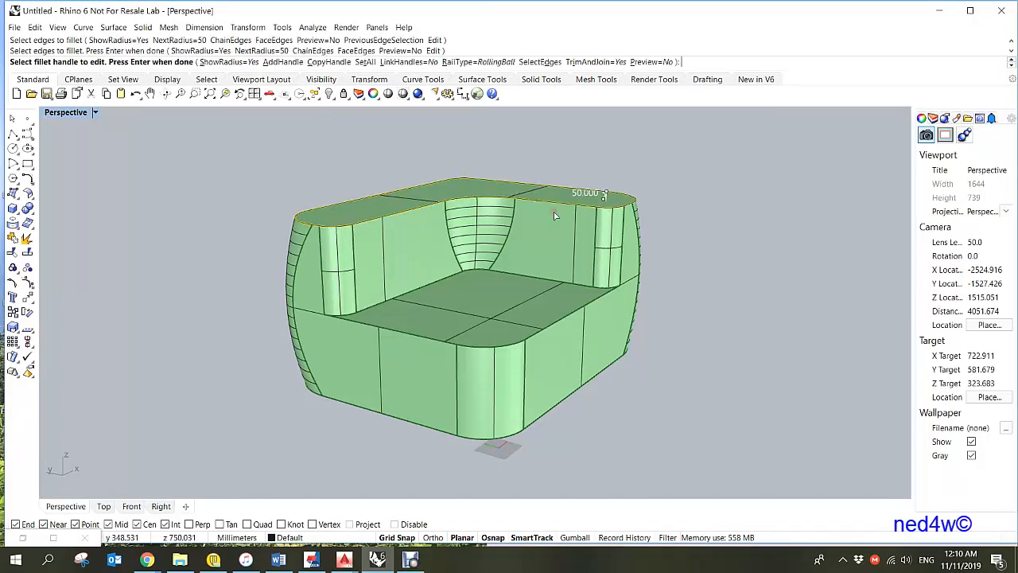
pyautogui.scroll(5, 602, 193)
pyautogui.scroll(3, 584, 197)
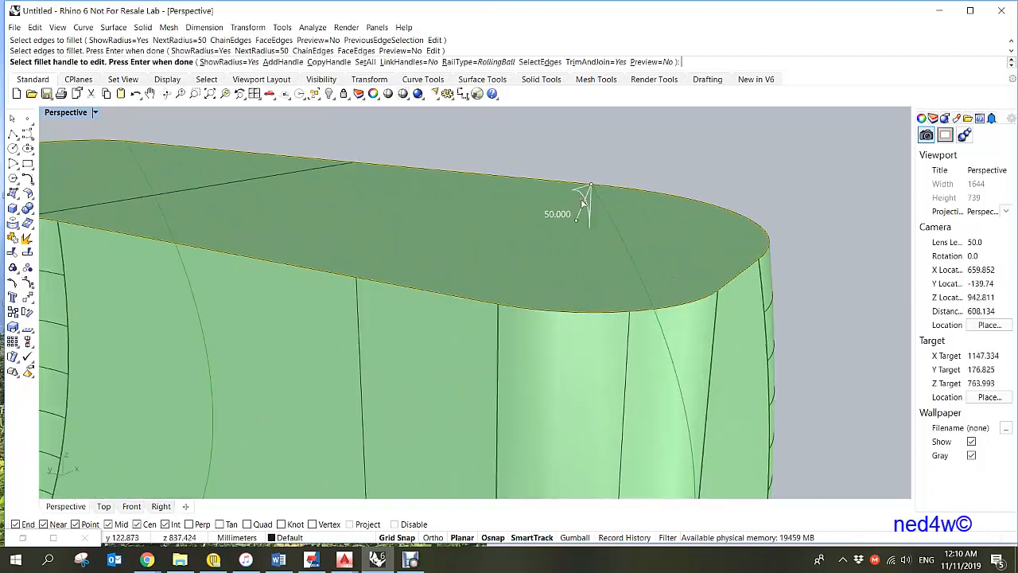
pyautogui.press('Return')
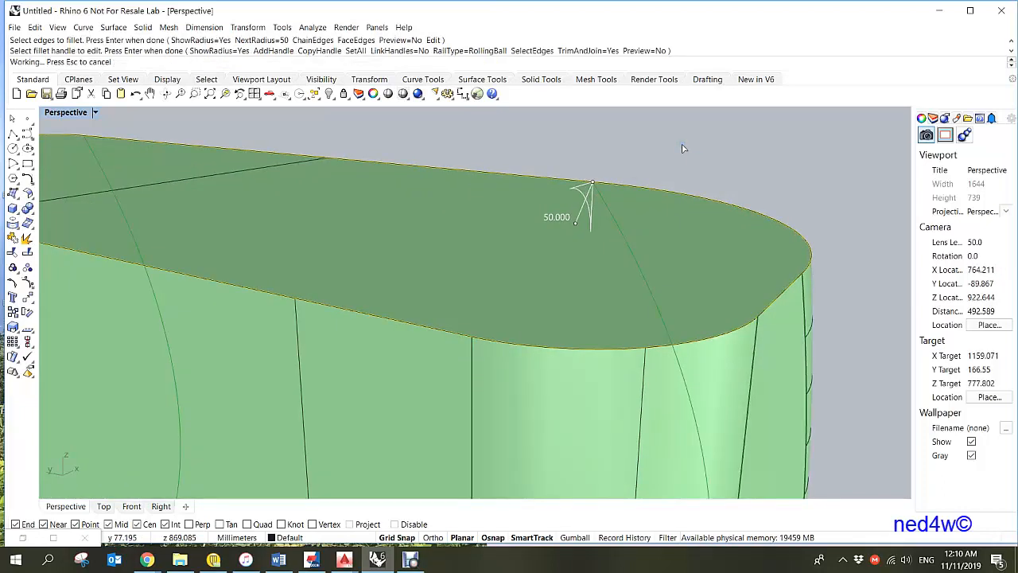
# - Fillet all edges around the solid's underside with a radius of 50 mm
pyautogui.scroll(-8, 689, 207)
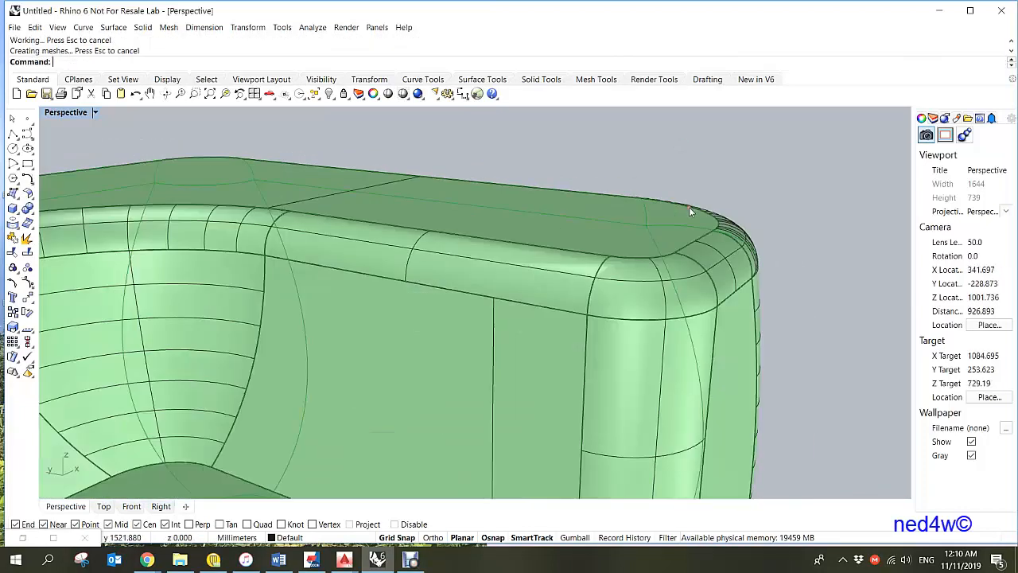
pyautogui.moveTo(689, 207); pyautogui.dragTo(550, 216, button='right')
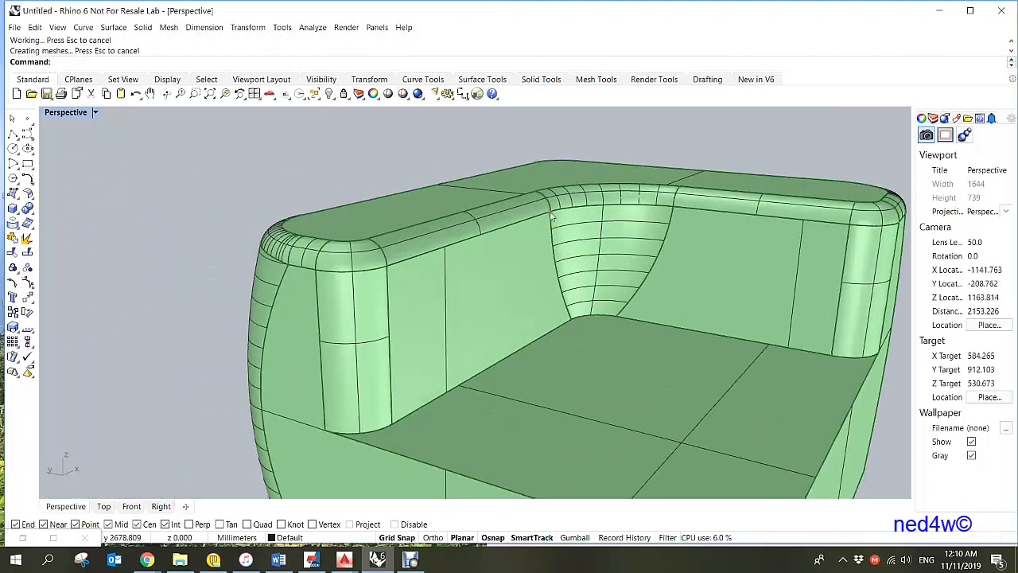
pyautogui.scroll(-3, 318, 262)
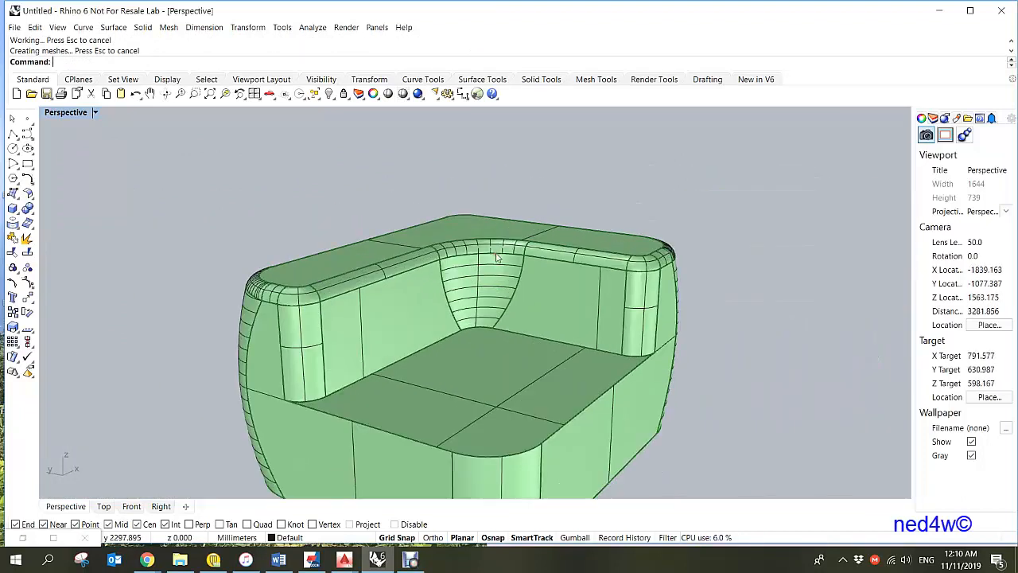
pyautogui.scroll(-3, 498, 288)
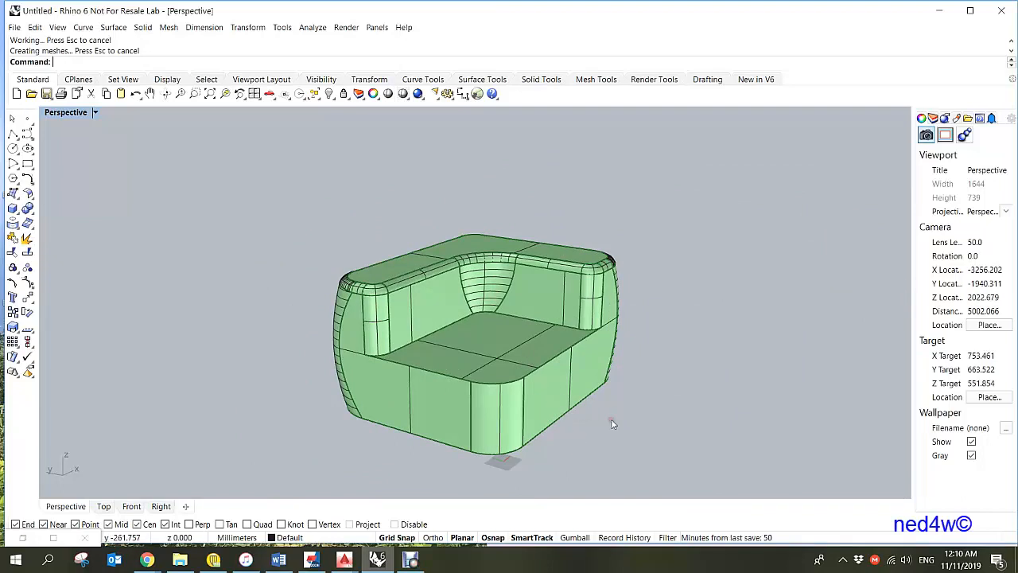
pyautogui.moveTo(613, 425); pyautogui.dragTo(604, 368, button='right')
pyautogui.rightClick(243, 324)
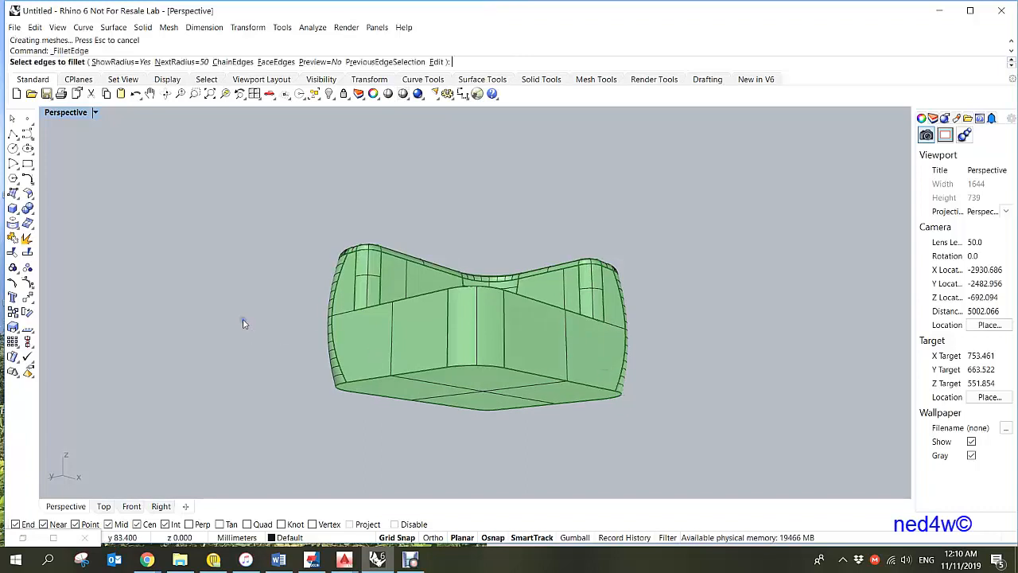
pyautogui.moveTo(294, 350); pyautogui.dragTo(660, 463)
pyautogui.rightClick(678, 366)
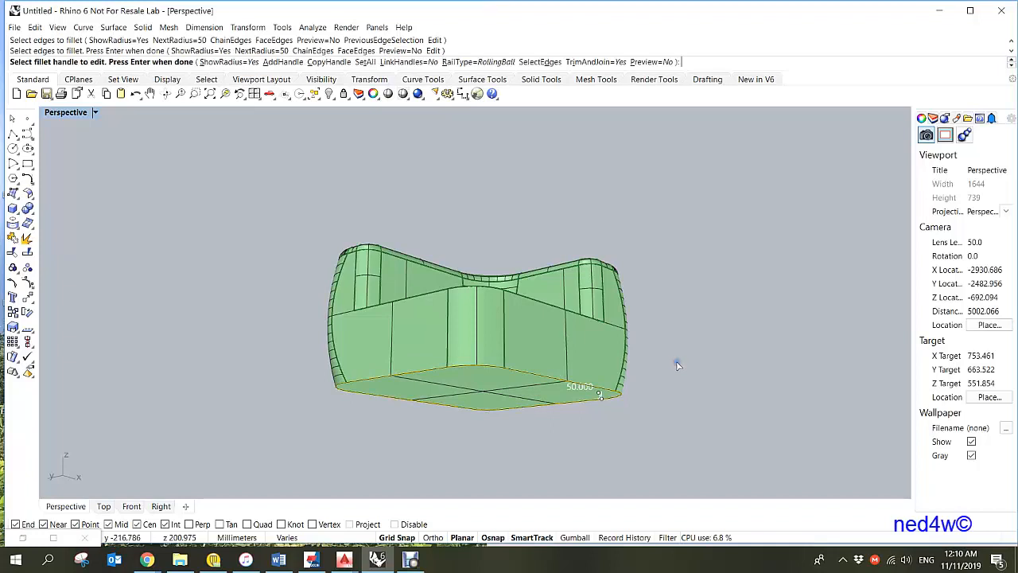
pyautogui.rightClick(678, 365)
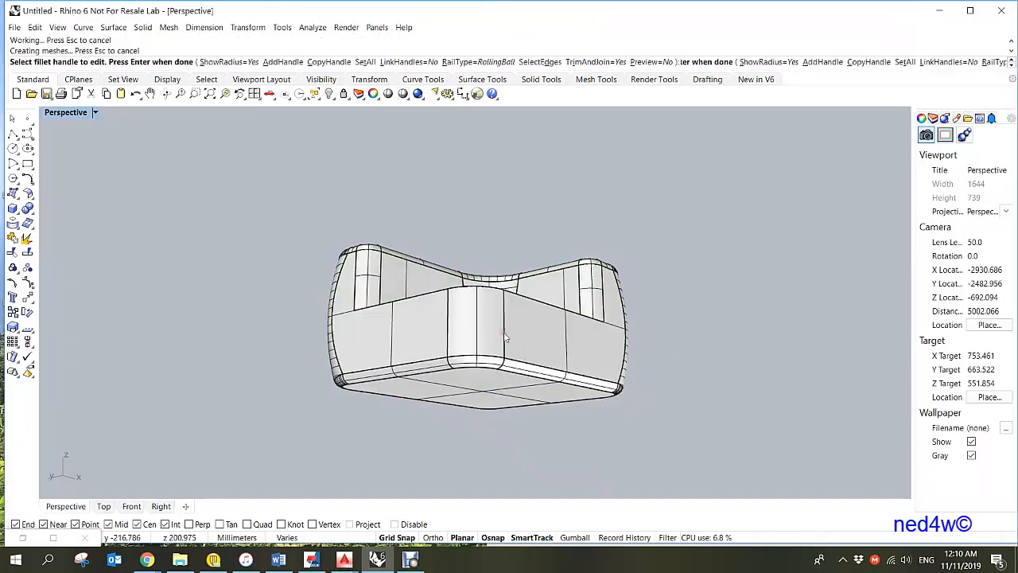
pyautogui.moveTo(564, 352); pyautogui.dragTo(607, 400, button='right')
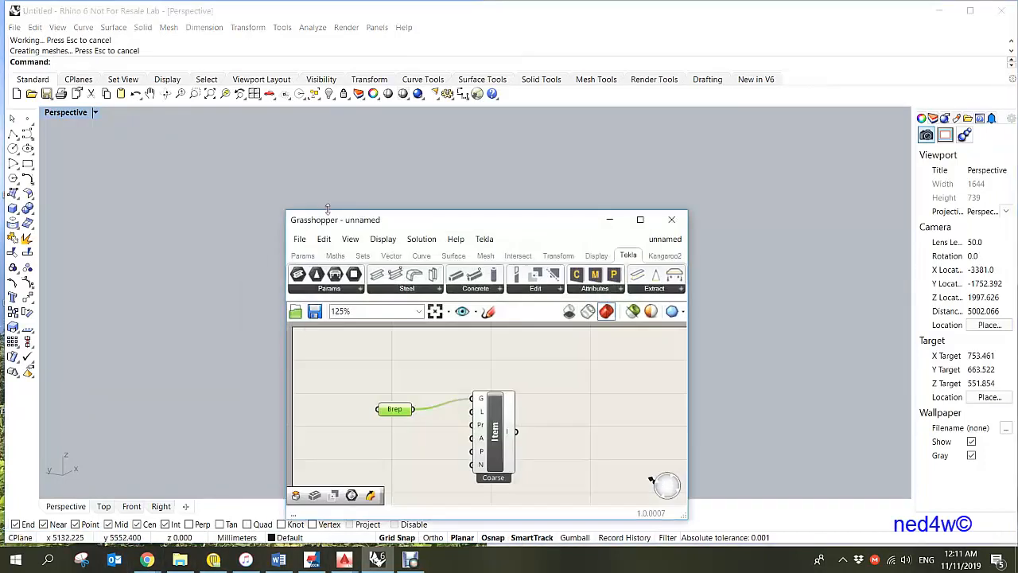
# - Switch to Tekla Structures and examine the updated concrete item's rounded edges from several angles
pyautogui.click(313, 560)
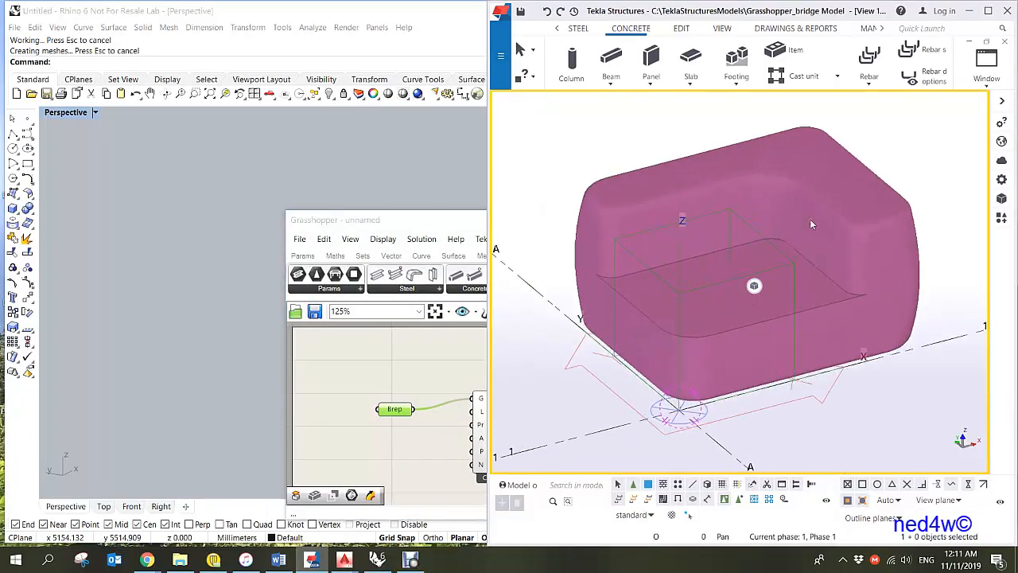
pyautogui.keyDown('ctrl'); pyautogui.moveTo(811, 220); pyautogui.dragTo(798, 308, button='middle'); pyautogui.keyUp('ctrl')
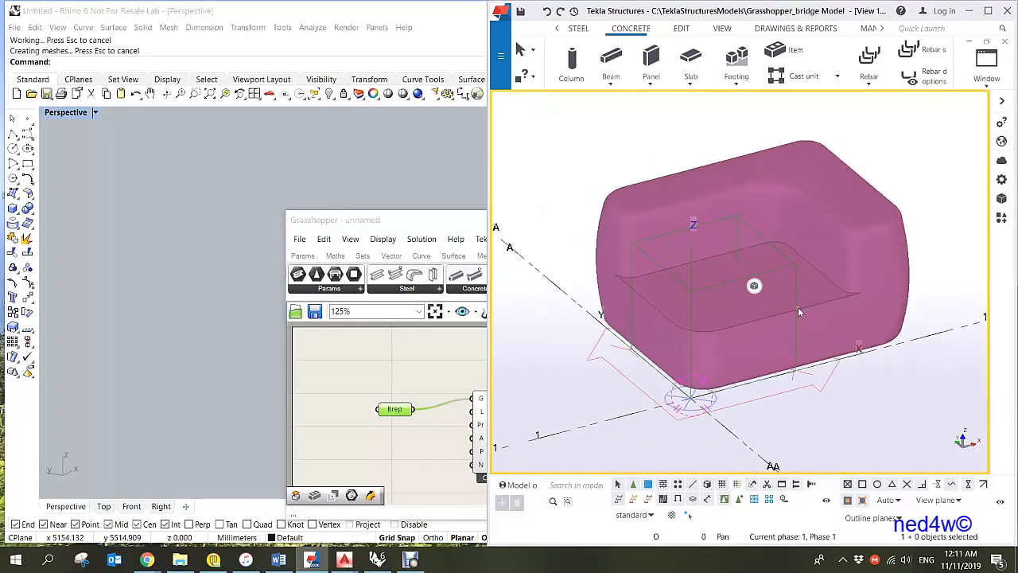
pyautogui.scroll(1, 851, 227)
pyautogui.scroll(-2, 837, 239)
pyautogui.scroll(2, 818, 238)
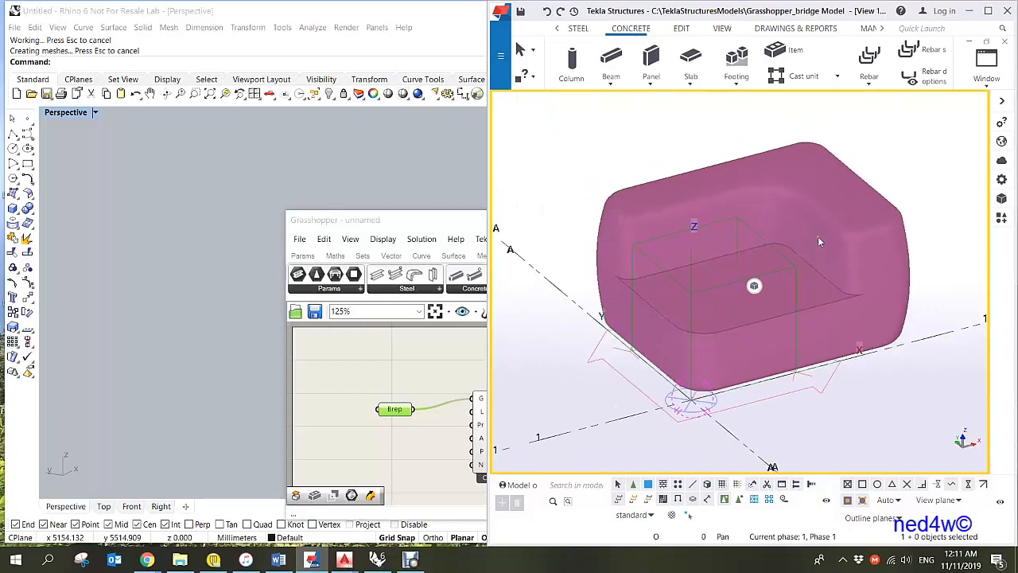
pyautogui.keyDown('ctrl'); pyautogui.moveTo(818, 237); pyautogui.dragTo(747, 248, button='middle'); pyautogui.keyUp('ctrl')
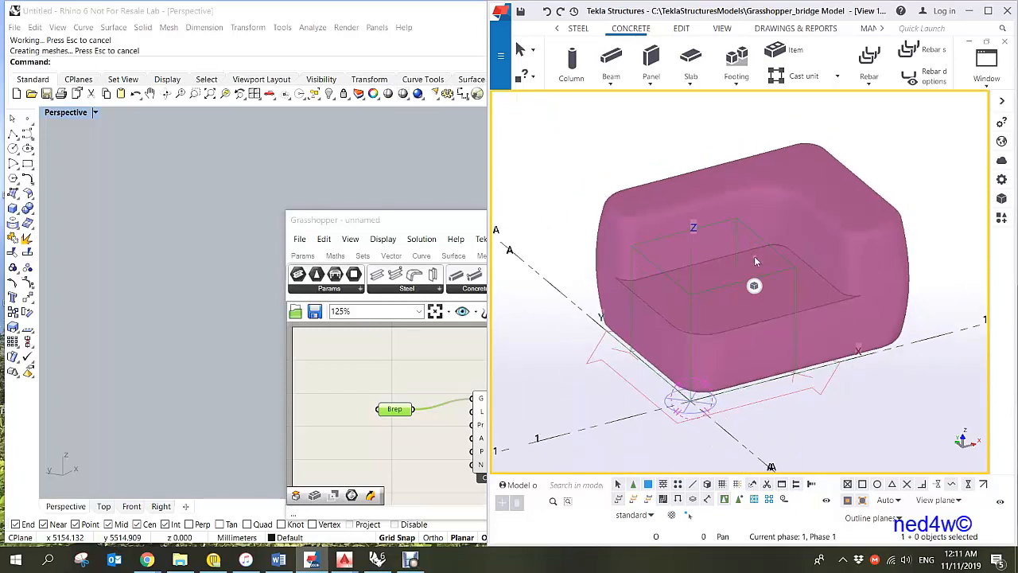
pyautogui.rightClick(726, 315)
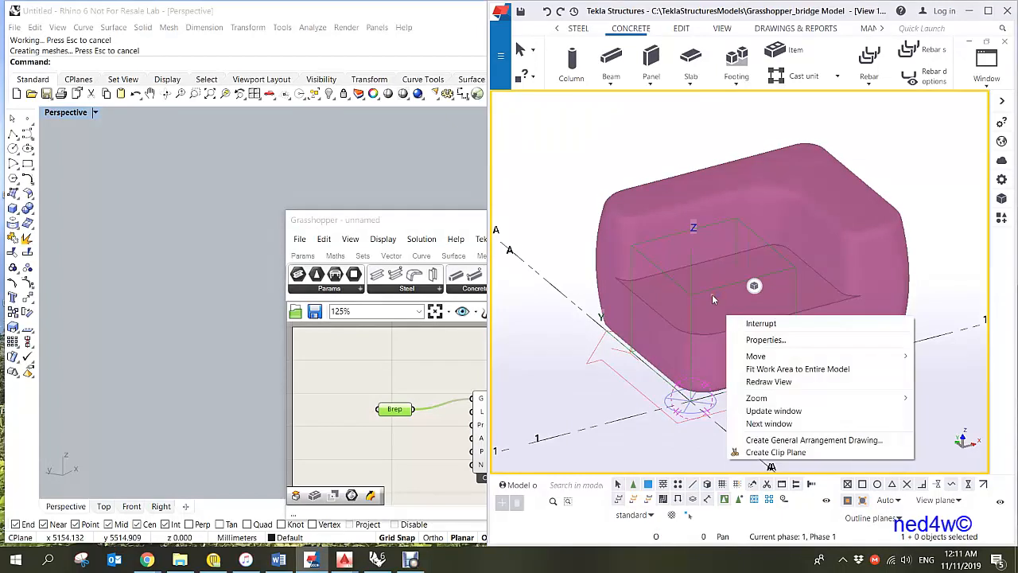
pyautogui.click(698, 280)
pyautogui.keyDown('ctrl'); pyautogui.moveTo(697, 280); pyautogui.dragTo(658, 214, button='middle'); pyautogui.keyUp('ctrl')
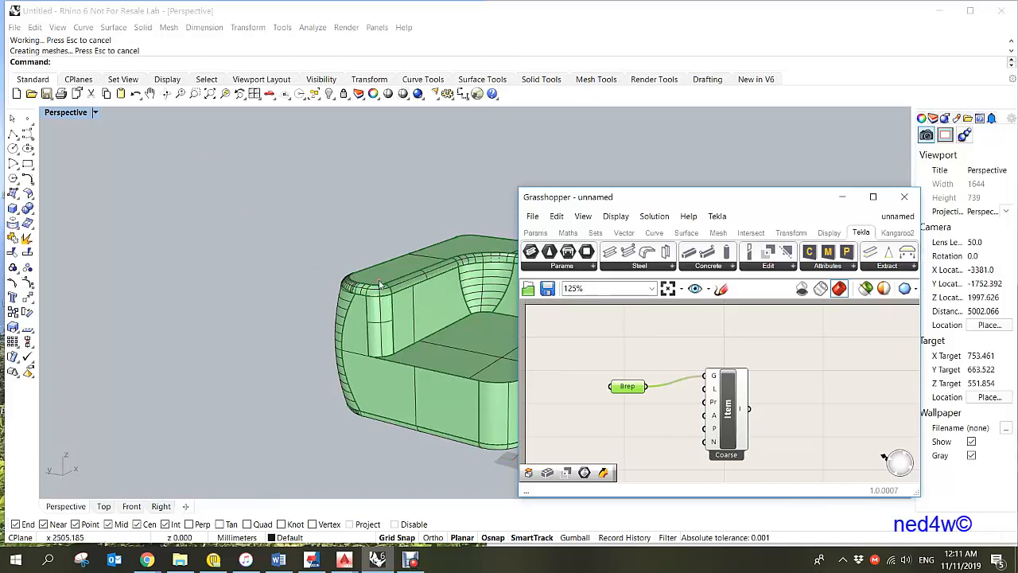
# - Move the Grasshopper window over the Rhino solid and switch back to Tekla Structures
pyautogui.moveTo(607, 205); pyautogui.dragTo(299, 146)
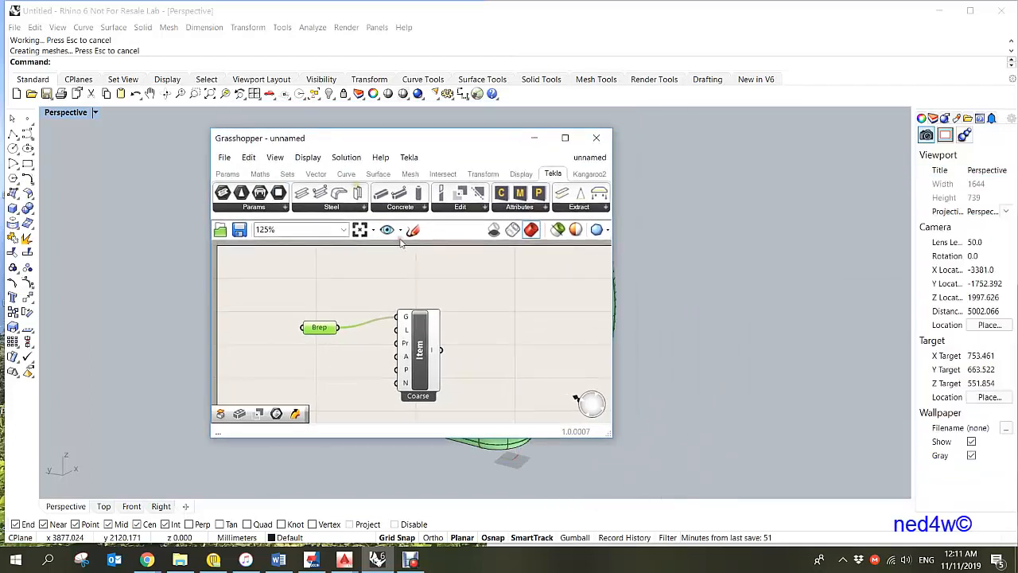
pyautogui.click(307, 561)
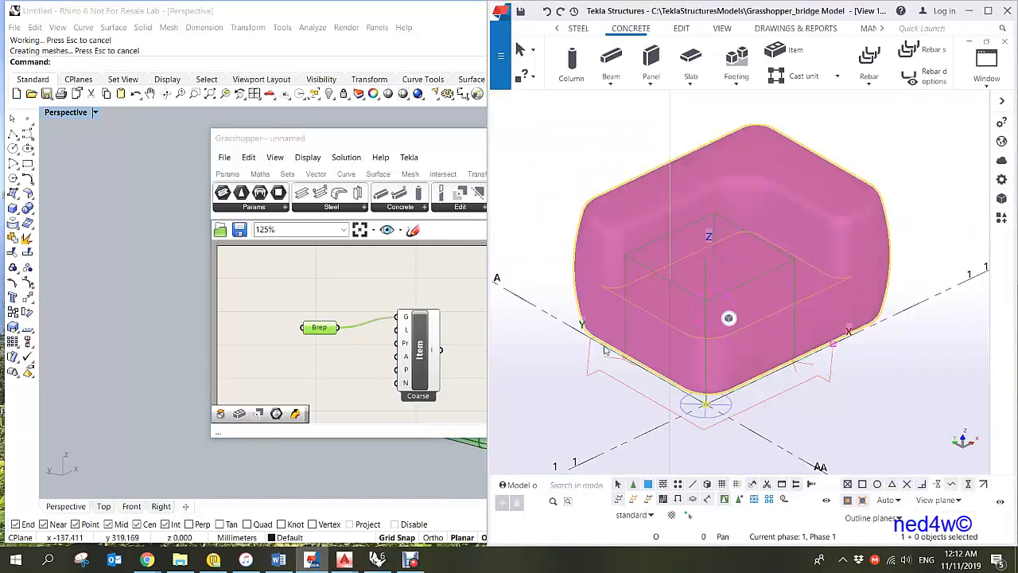